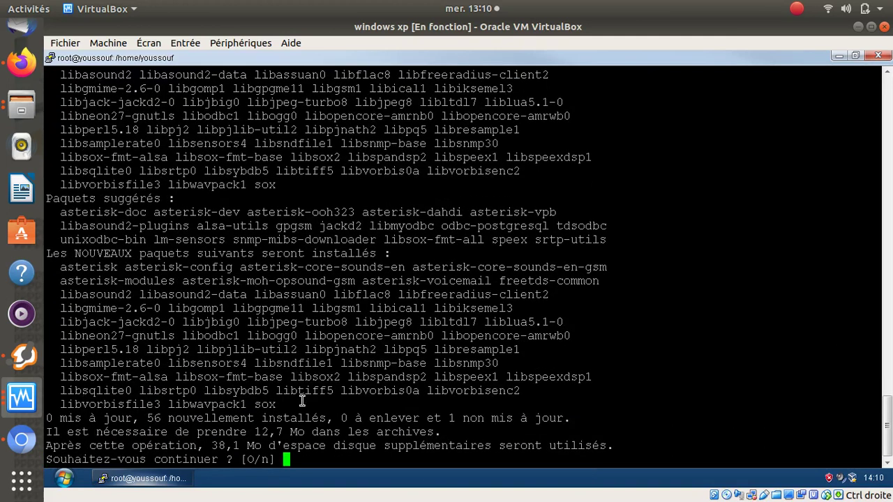
- Accept the default answer to install the 56 Asterisk packages
{"action": "key", "text": "Return"}
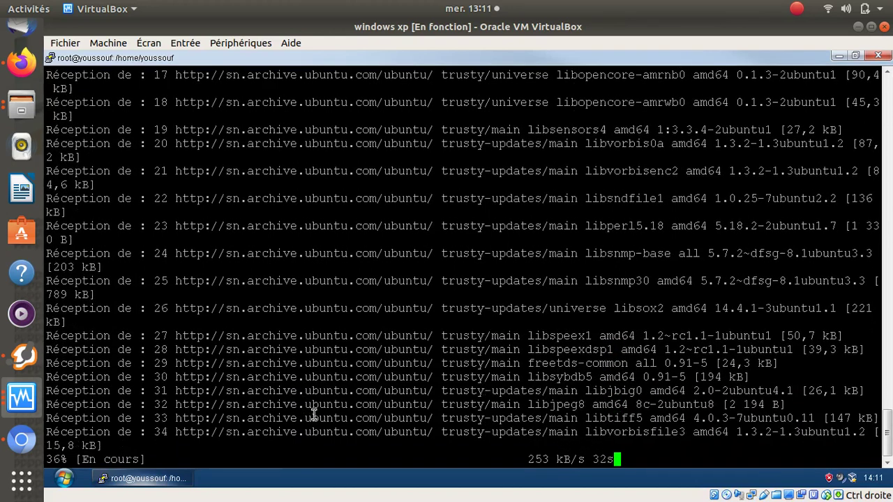
- Open Google Classroom in Firefox from the frequently visited sites
{"action": "left_click", "coordinate": [20, 64]}
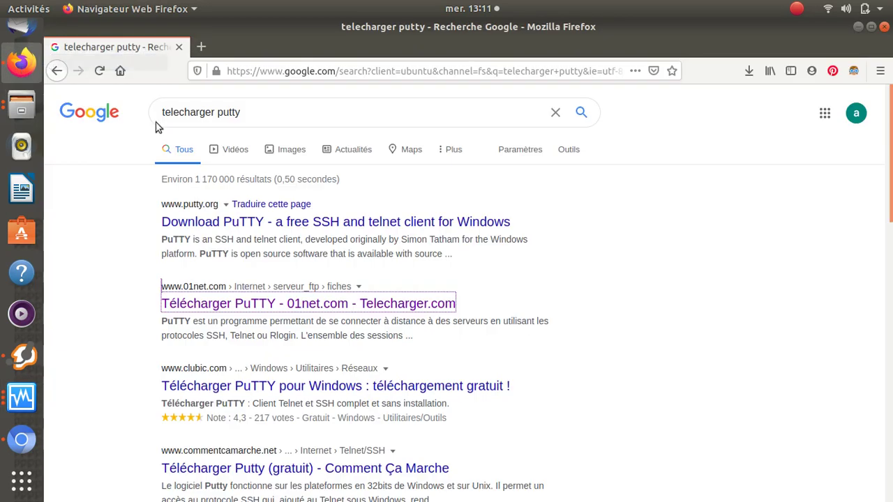
{"action": "left_click", "coordinate": [305, 77]}
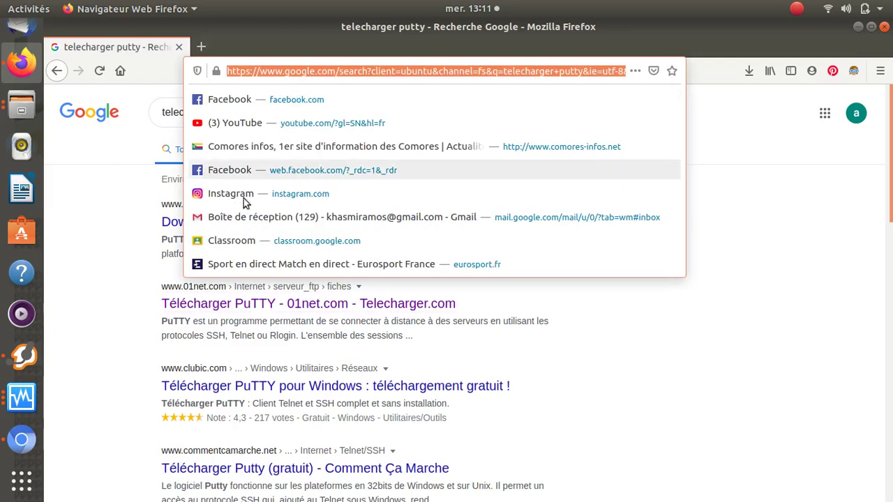
{"action": "left_click", "coordinate": [245, 242]}
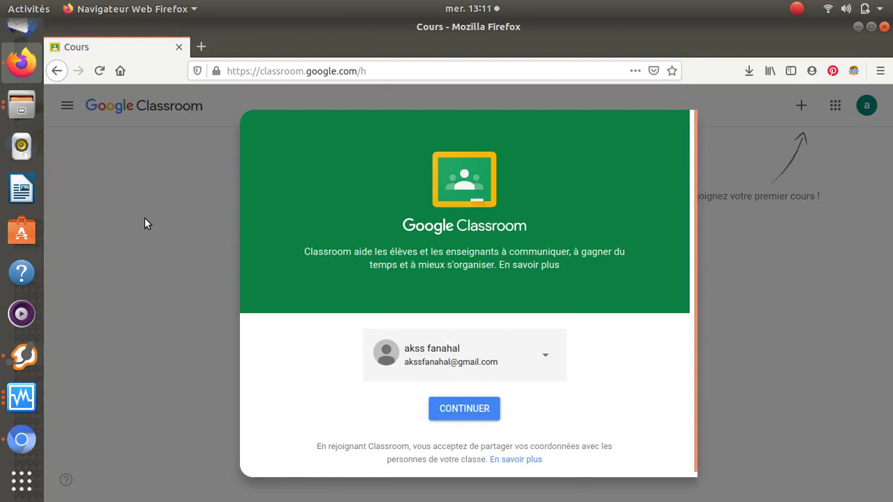
- Continue past the account welcome card and bring up the Rejoindre un cours dialog
{"action": "left_click", "coordinate": [452, 407]}
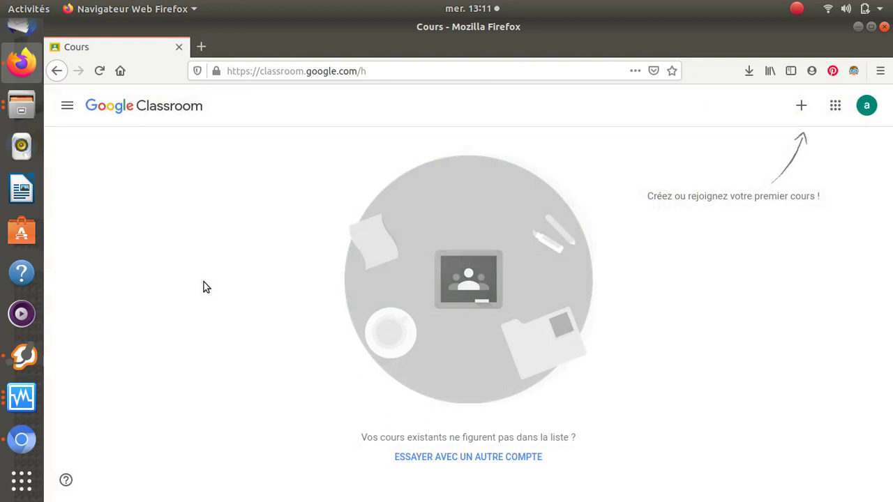
{"action": "left_click", "coordinate": [803, 108]}
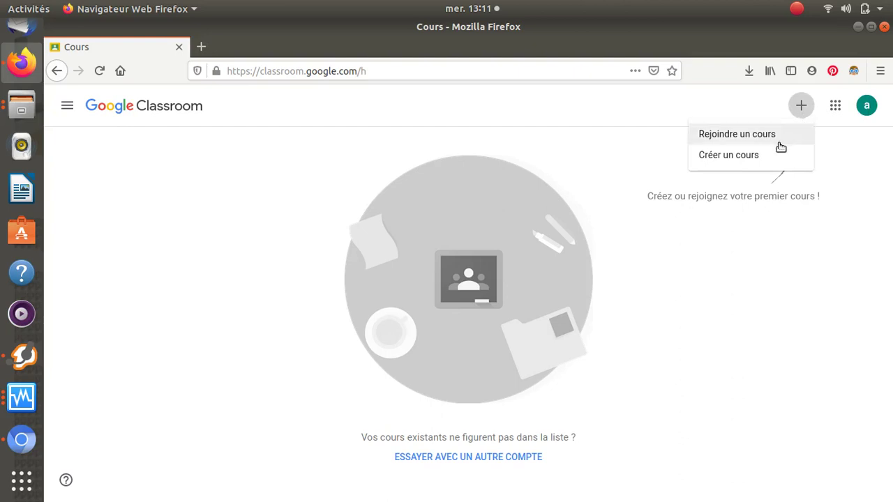
{"action": "left_click", "coordinate": [780, 146]}
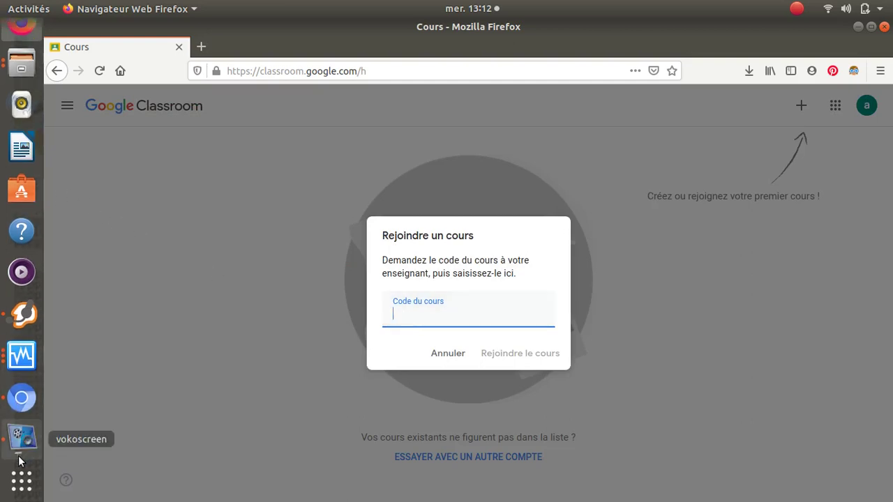
- Launch Google Chrome from the GNOME application grid and bring its window forward
{"action": "left_click", "coordinate": [21, 480]}
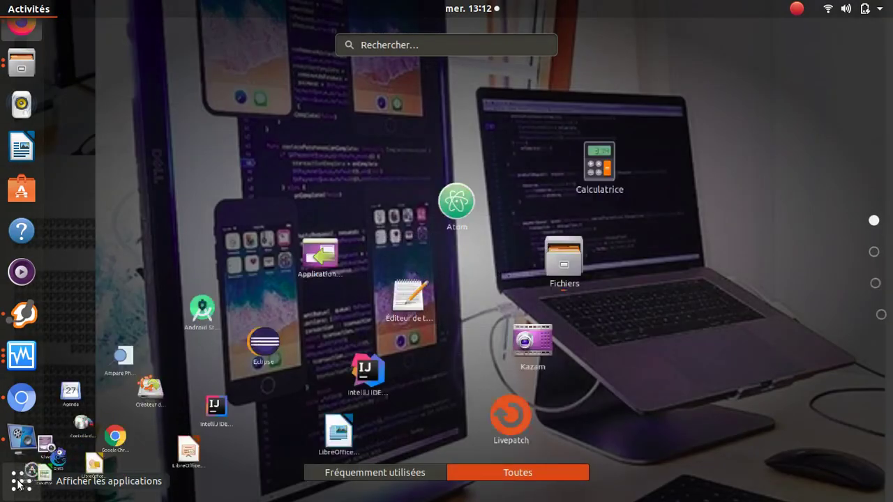
{"action": "left_click", "coordinate": [878, 285]}
{"action": "left_click", "coordinate": [875, 252]}
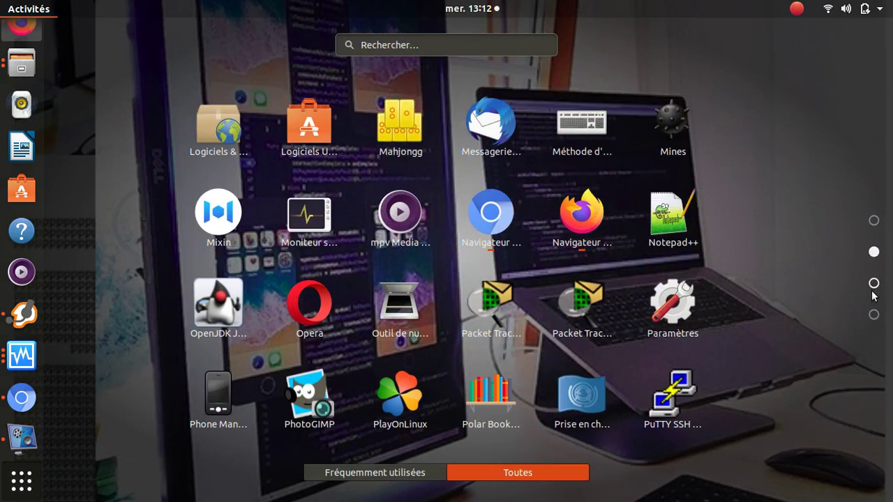
{"action": "left_click", "coordinate": [874, 284]}
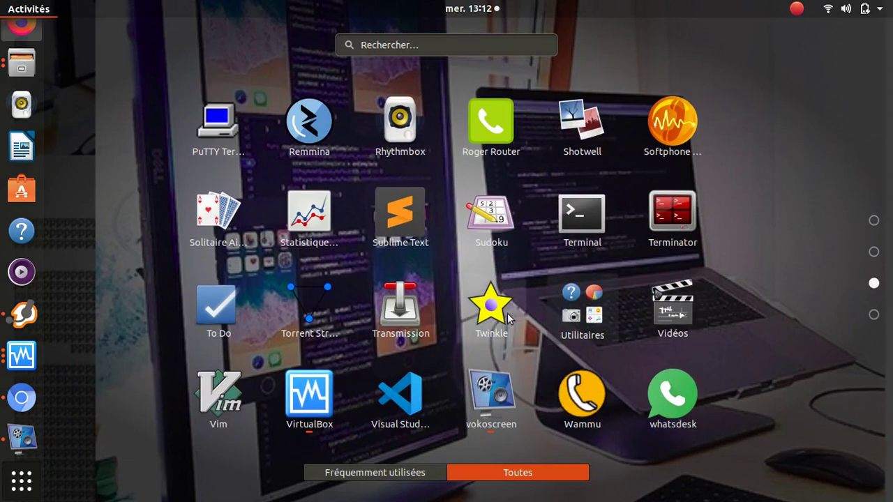
{"action": "scroll", "coordinate": [509, 316], "scroll_direction": "up", "scroll_amount": 2}
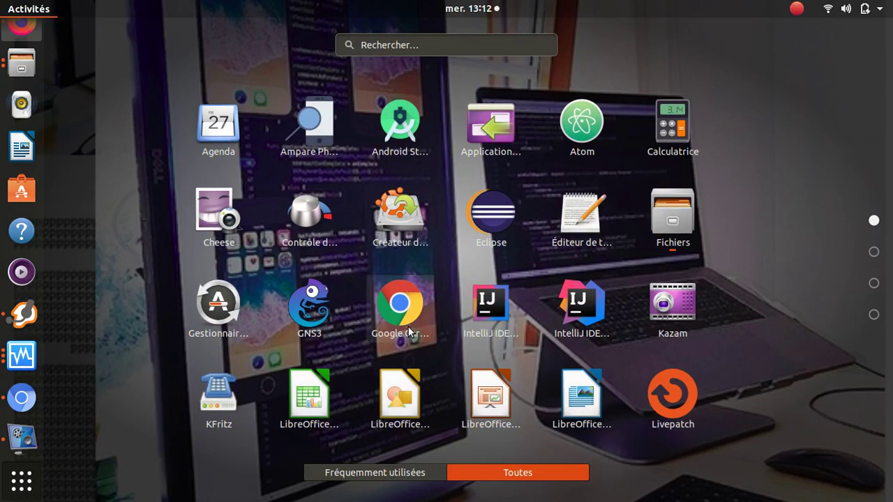
{"action": "left_click", "coordinate": [411, 331]}
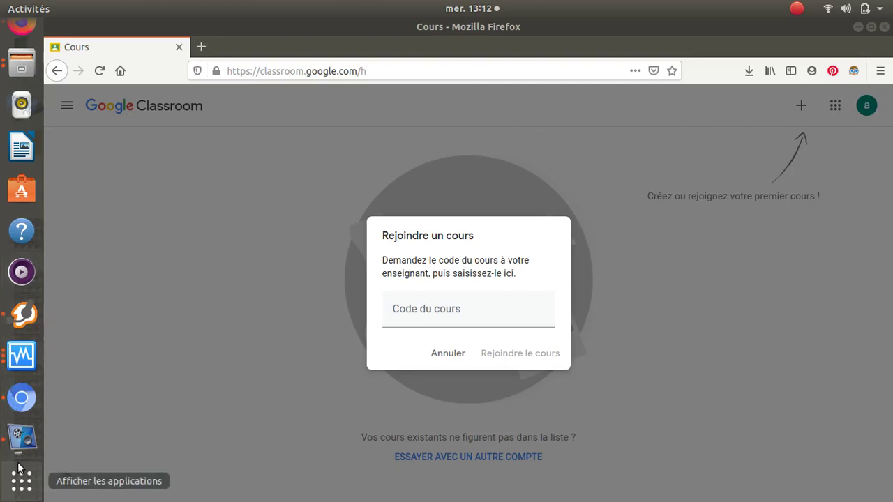
{"action": "left_click", "coordinate": [22, 431]}
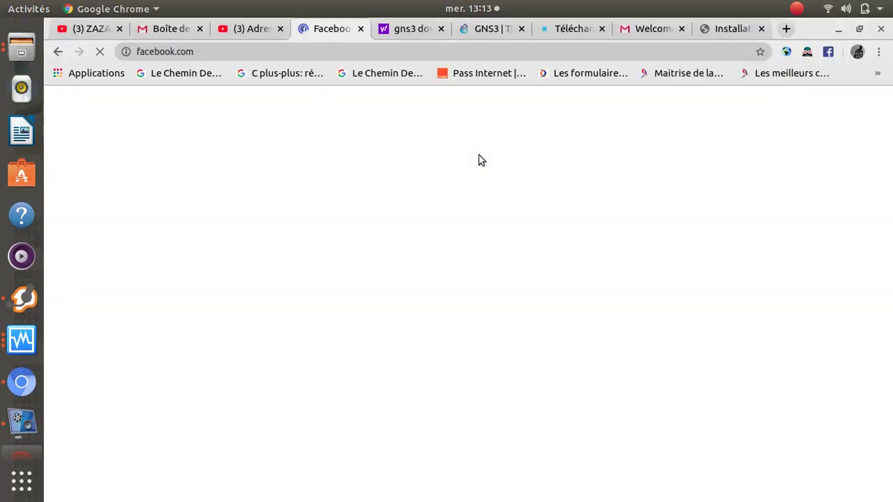
- Search for 'google classroom' from the address bar of a new Chrome tab
{"action": "left_click", "coordinate": [787, 28]}
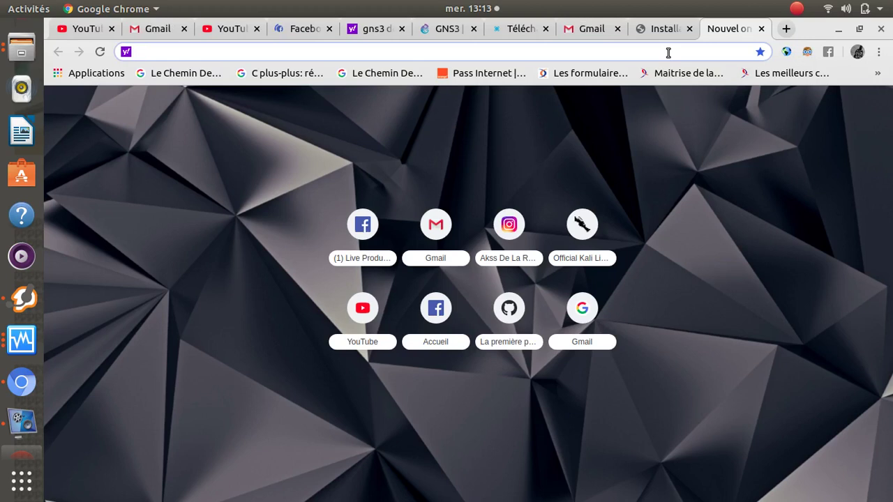
{"action": "type", "text": "goo"}
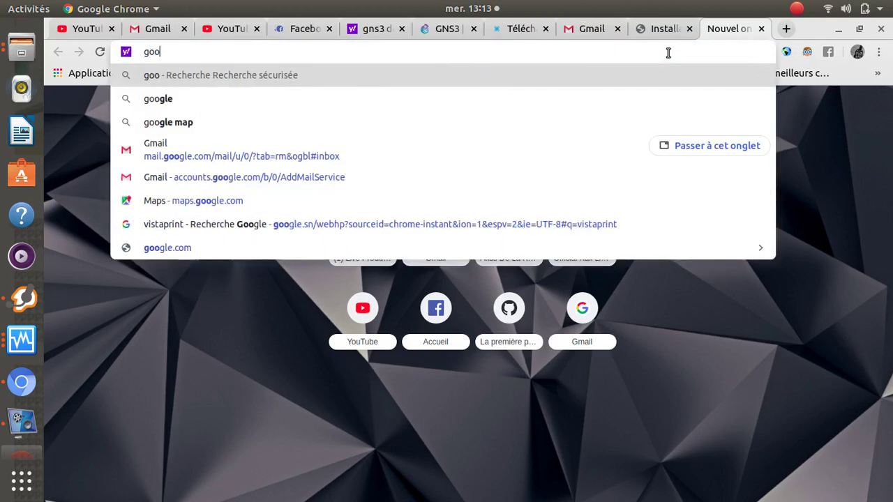
{"action": "type", "text": "g"}
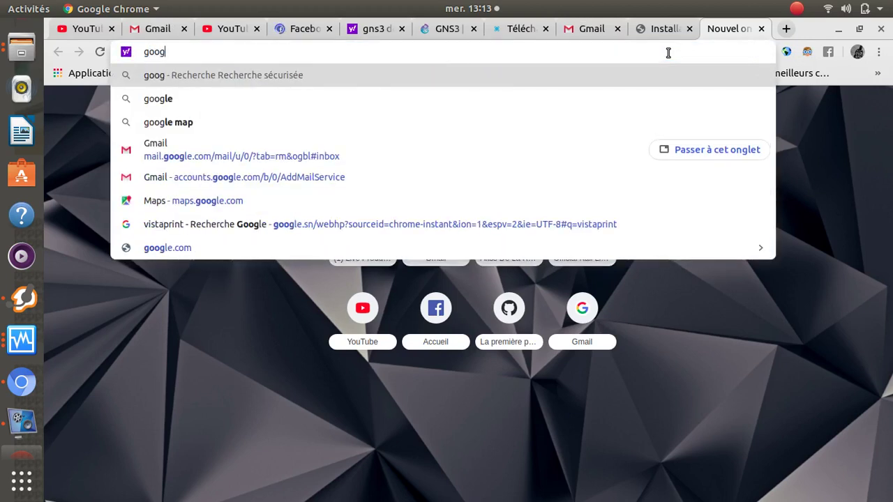
{"action": "type", "text": "lecl"}
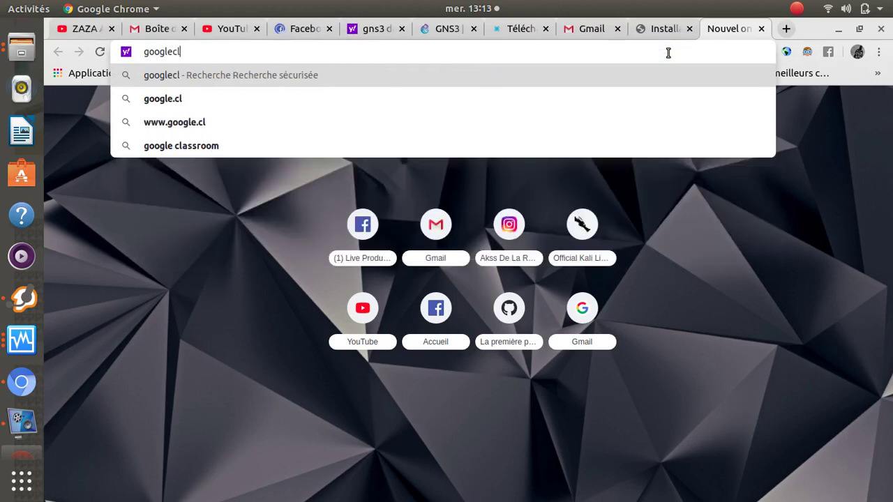
{"action": "type", "text": "ass"}
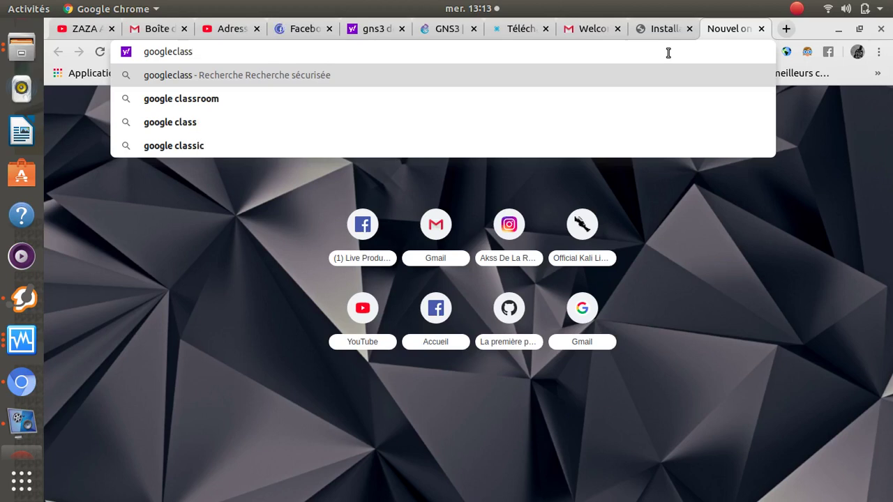
{"action": "key", "text": "Down"}
{"action": "left_click", "coordinate": [206, 105]}
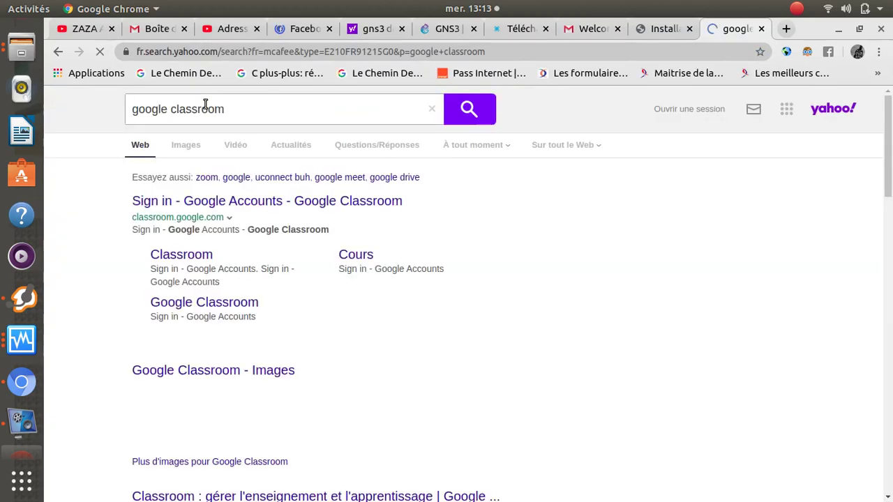
- Open Classroom from the results, enter the Cisco course stream, and scroll to the VoIP post
{"action": "left_click", "coordinate": [186, 257]}
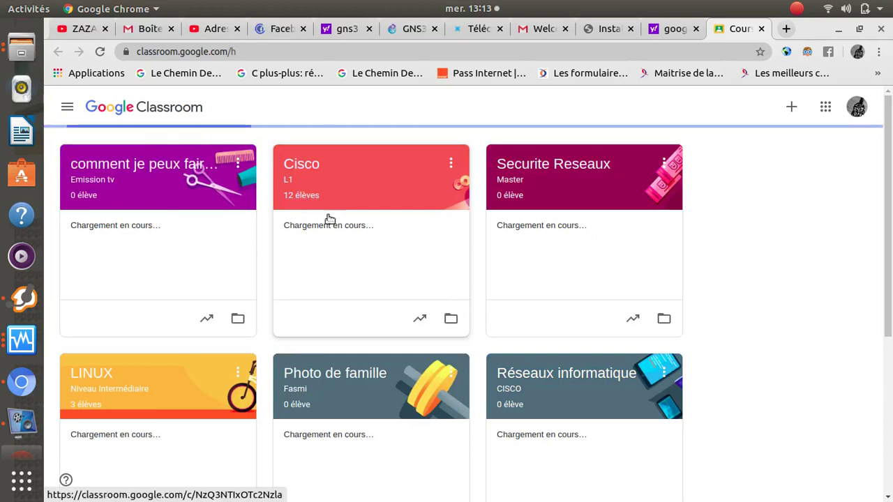
{"action": "left_click", "coordinate": [373, 313]}
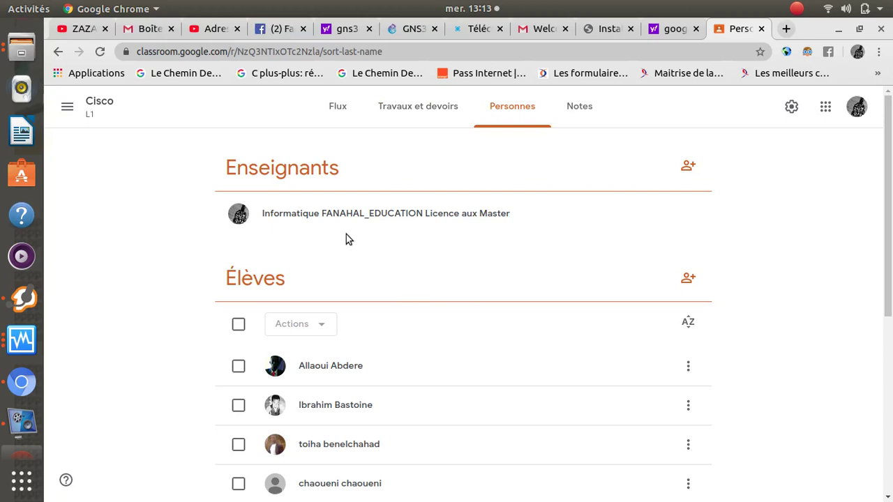
{"action": "scroll", "coordinate": [347, 236], "scroll_direction": "down", "scroll_amount": 5}
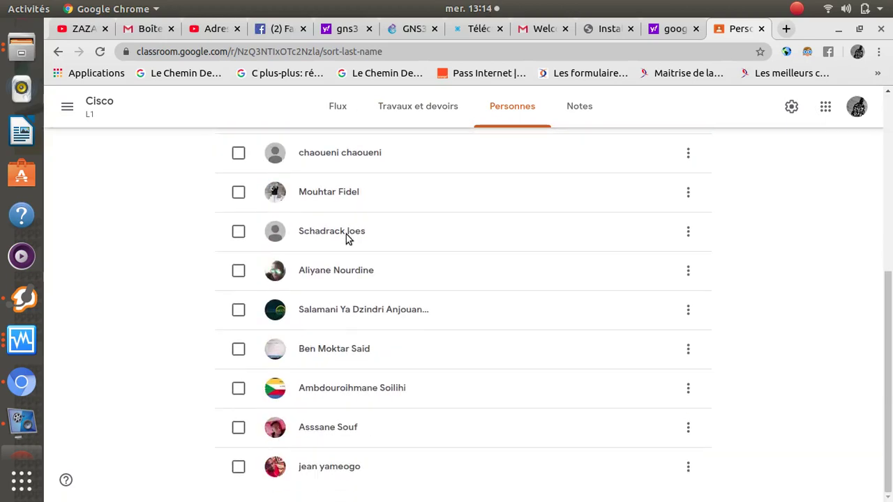
{"action": "scroll", "coordinate": [347, 236], "scroll_direction": "up", "scroll_amount": 5}
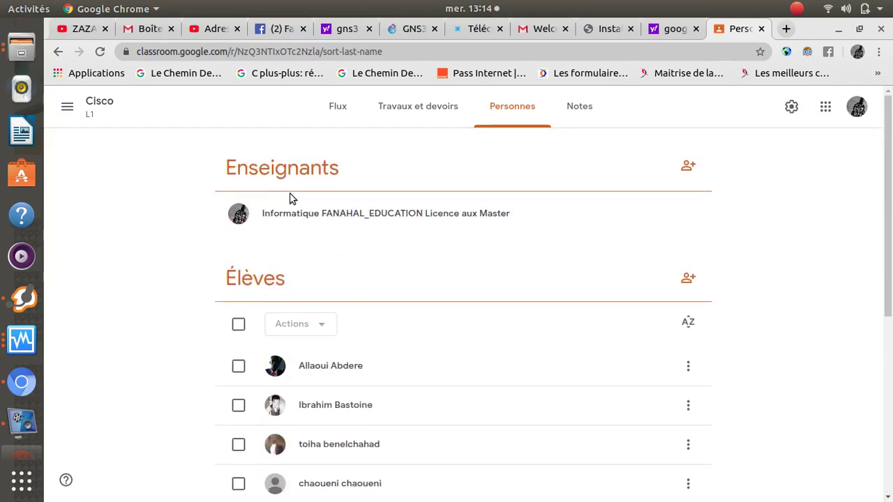
{"action": "left_click", "coordinate": [404, 112]}
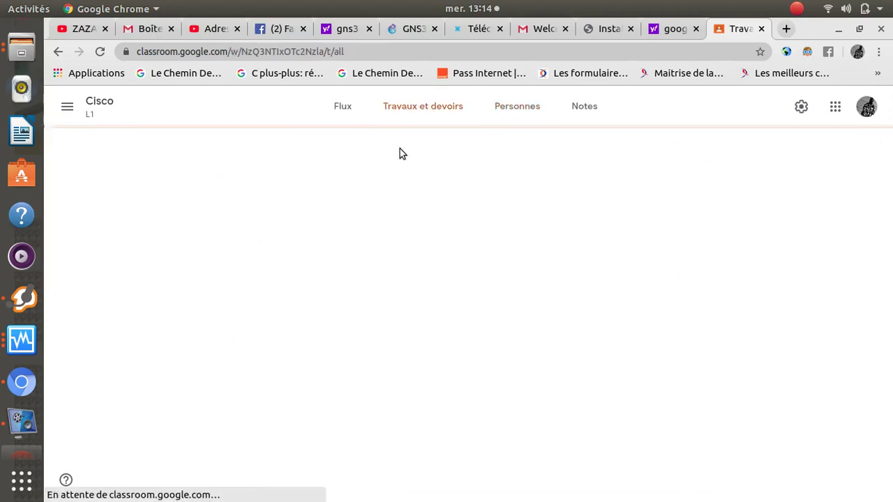
{"action": "left_click", "coordinate": [347, 117]}
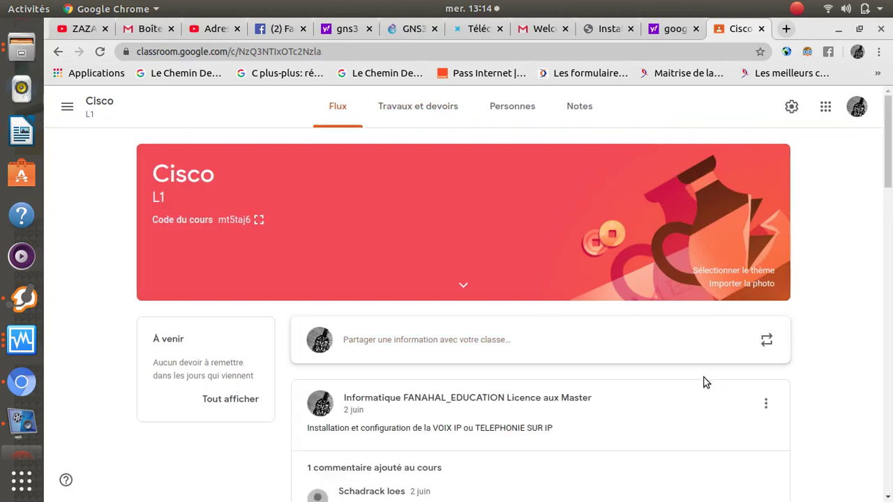
{"action": "scroll", "coordinate": [703, 381], "scroll_direction": "down", "scroll_amount": 4}
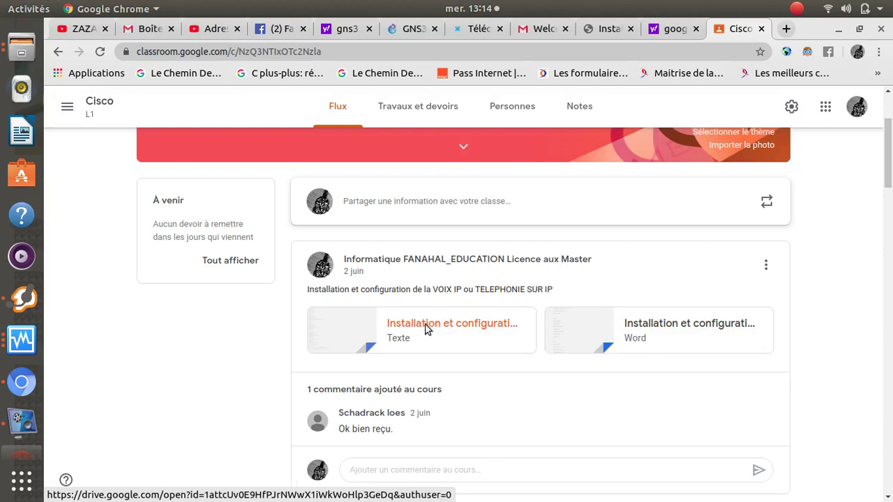
- Preview the VoIP installation text file and open it as a printable PDF
{"action": "left_click", "coordinate": [426, 325]}
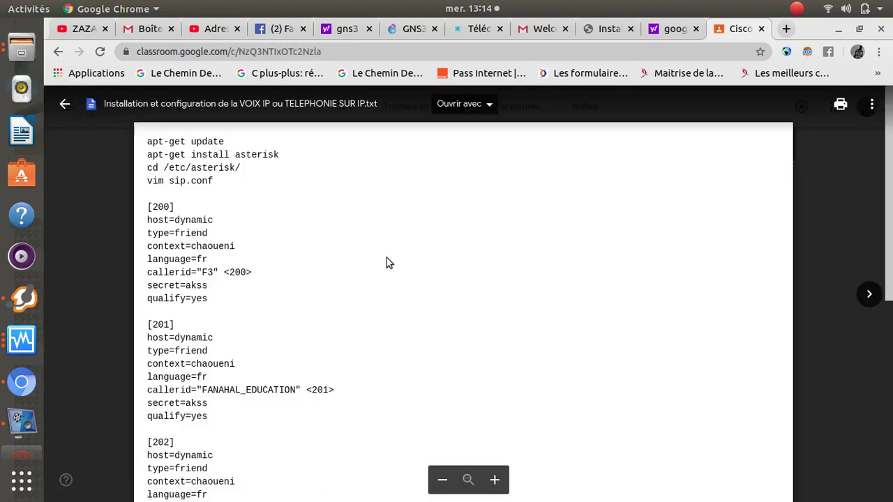
{"action": "scroll", "coordinate": [386, 258], "scroll_direction": "down", "scroll_amount": 5}
{"action": "scroll", "coordinate": [387, 258], "scroll_direction": "up", "scroll_amount": 5}
{"action": "scroll", "coordinate": [383, 258], "scroll_direction": "down", "scroll_amount": 4}
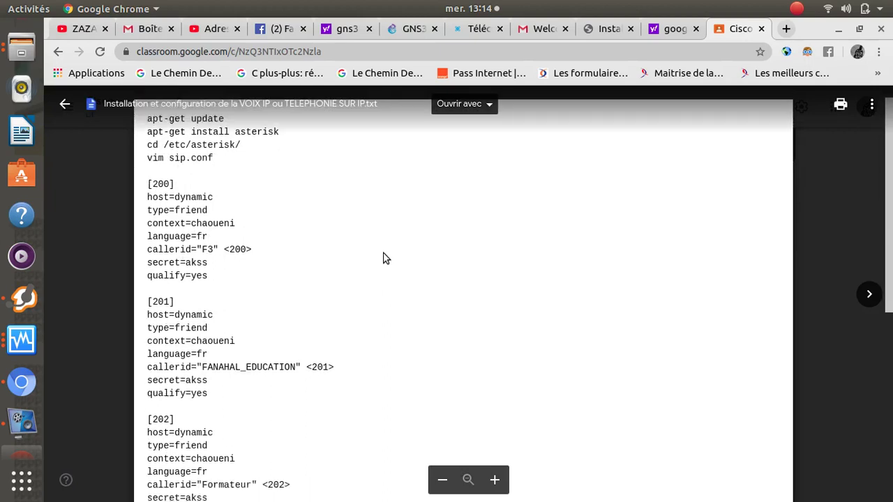
{"action": "scroll", "coordinate": [419, 258], "scroll_direction": "up", "scroll_amount": 4}
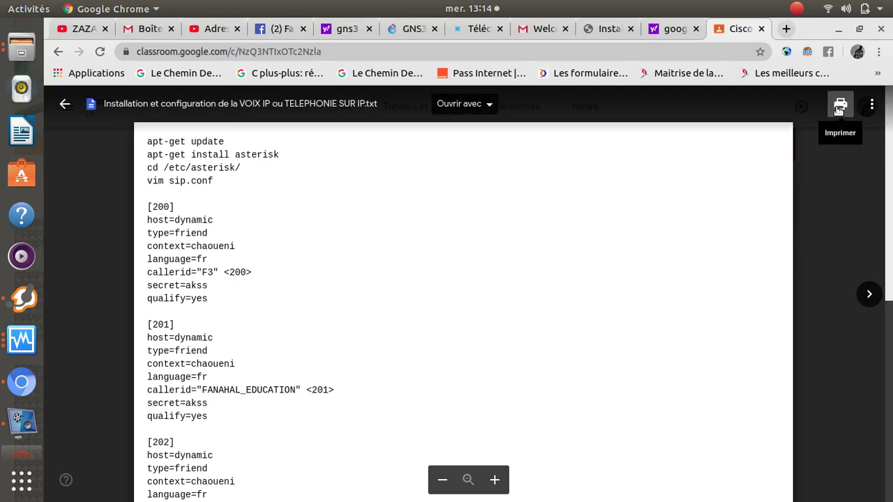
{"action": "left_click", "coordinate": [839, 110]}
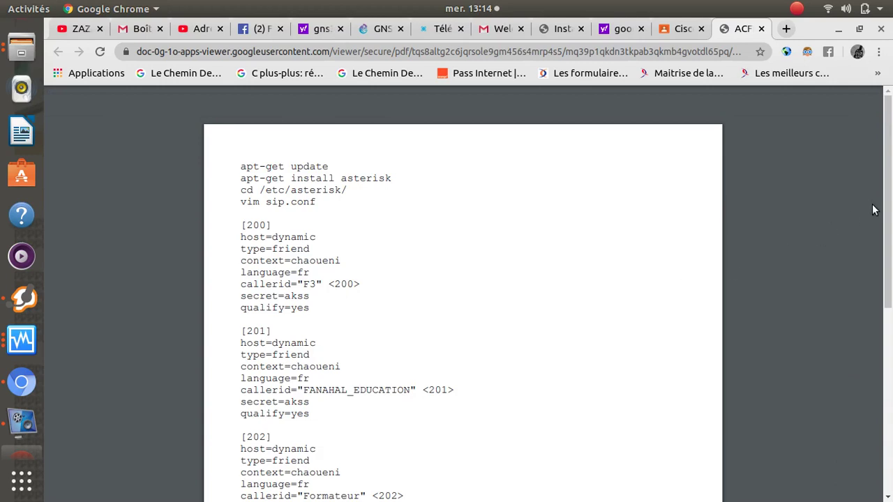
- Save the VoIP installation PDF as 'Asterisk' in the Images folder
{"action": "key", "text": "ctrl+s"}
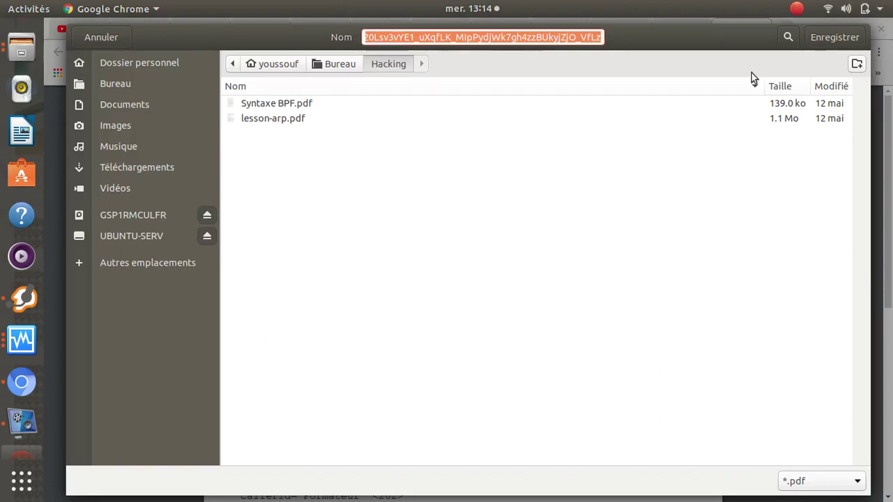
{"action": "left_click", "coordinate": [142, 170]}
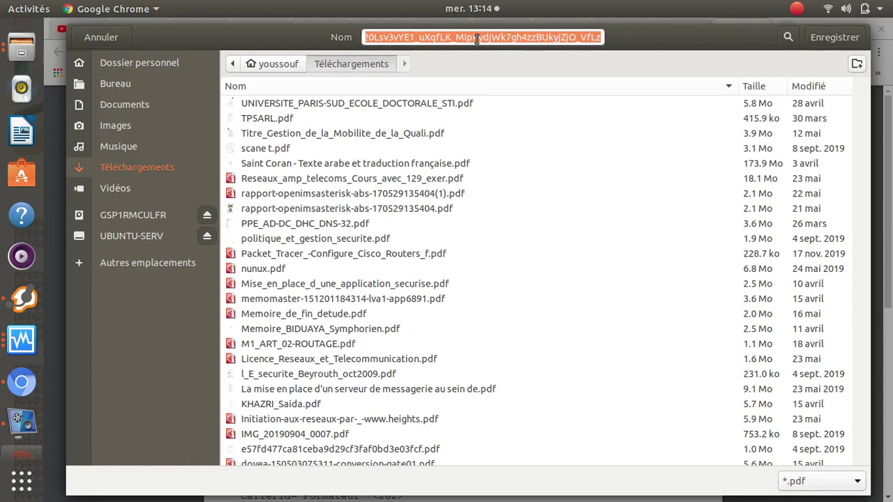
{"action": "type", "text": "A"}
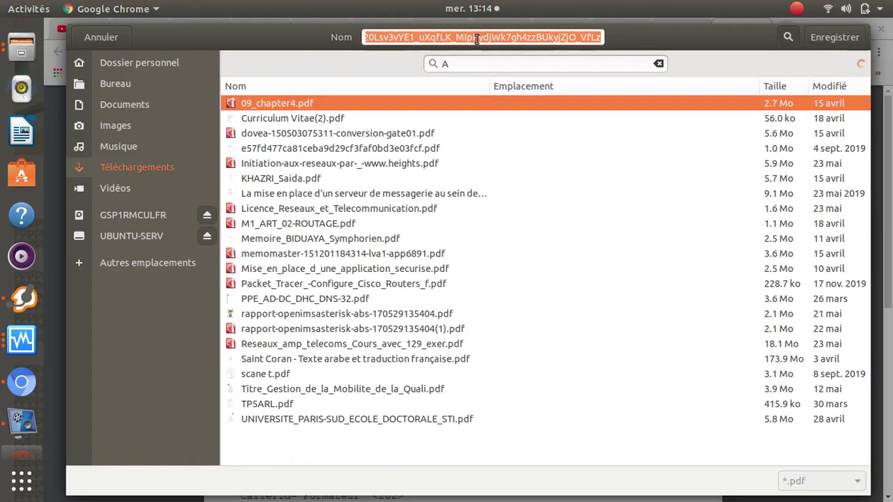
{"action": "left_click", "coordinate": [477, 39]}
{"action": "key", "text": "BackSpace"}
{"action": "key", "text": "BackSpace"}
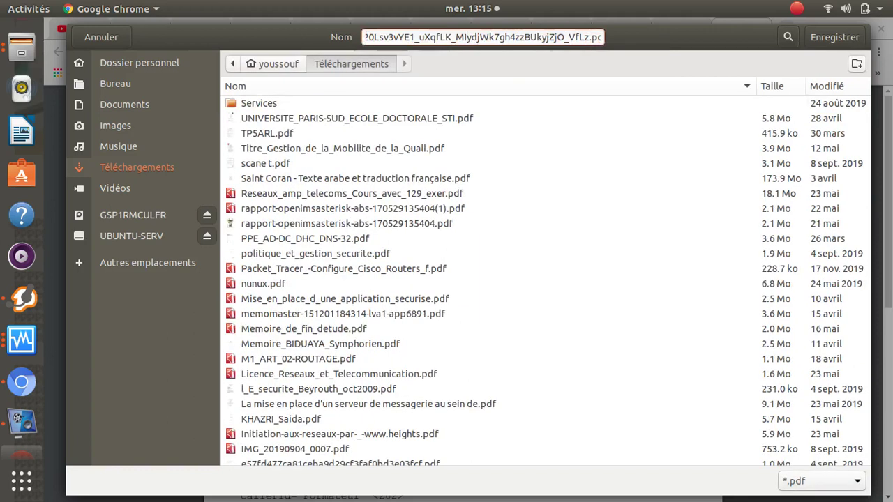
{"action": "key", "text": "ctrl+a"}
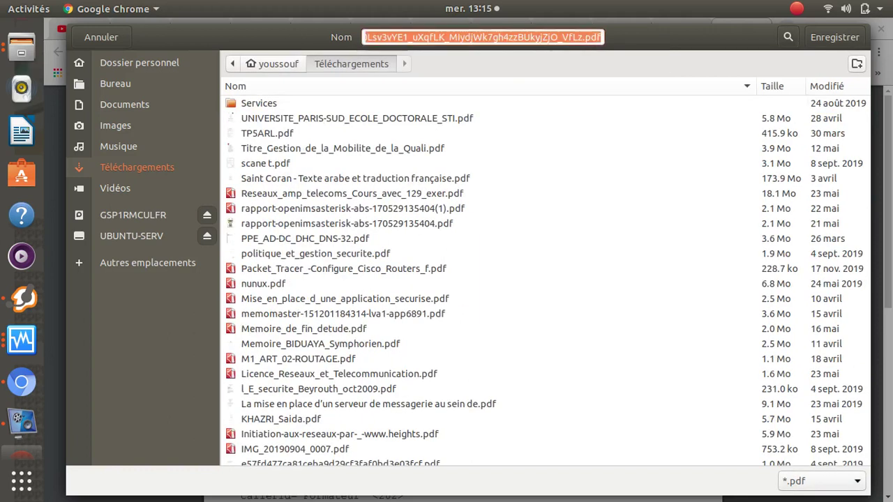
{"action": "type", "text": "Asterisk"}
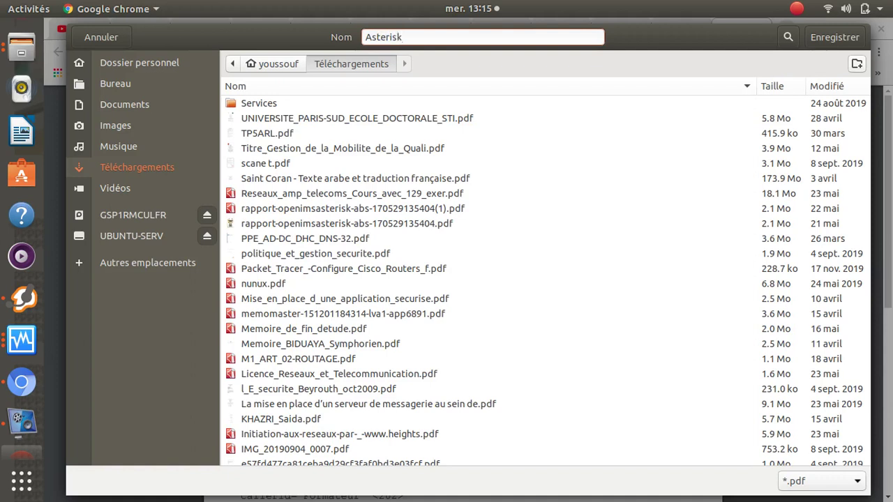
{"action": "type", "text": "."}
{"action": "left_click", "coordinate": [123, 125]}
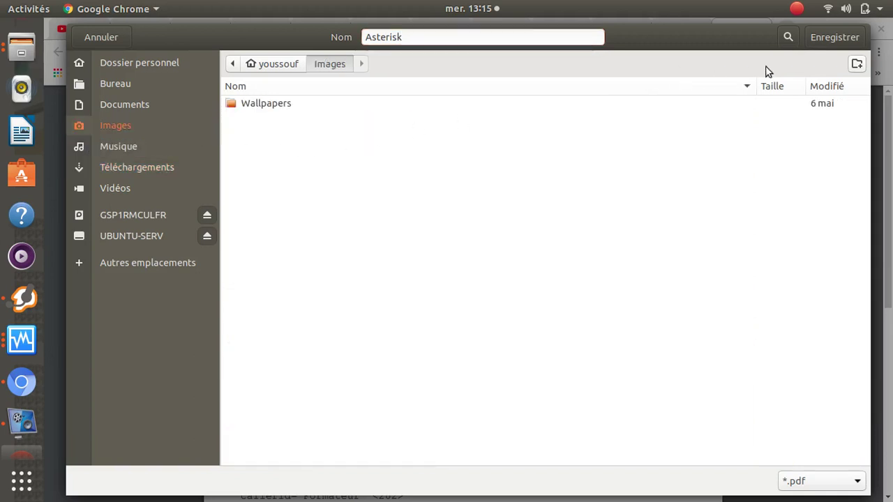
{"action": "left_click", "coordinate": [834, 37]}
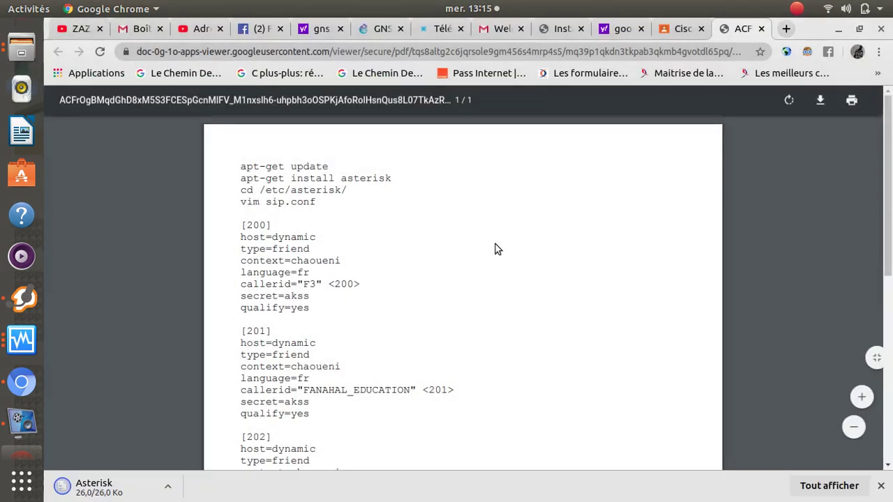
- Close the file preview in the Cisco tab, return to Classroom home, and reopen the Cisco class
{"action": "left_click", "coordinate": [681, 29]}
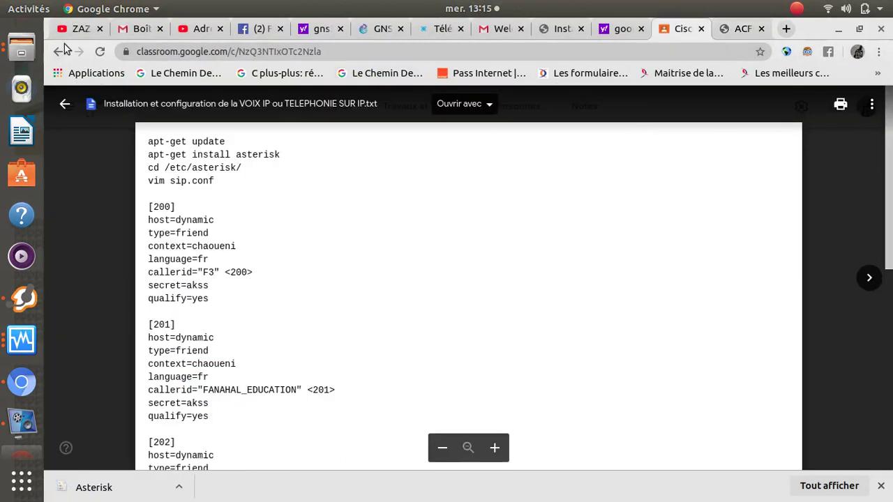
{"action": "left_click", "coordinate": [58, 52]}
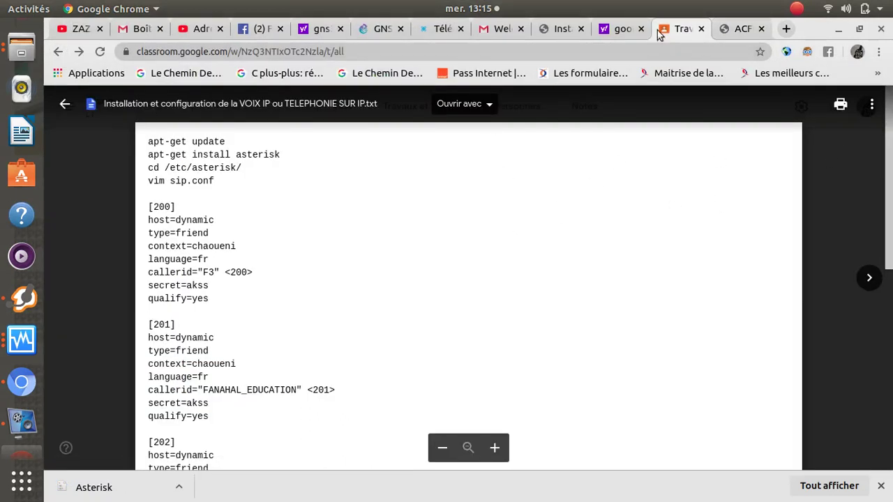
{"action": "left_click", "coordinate": [58, 51]}
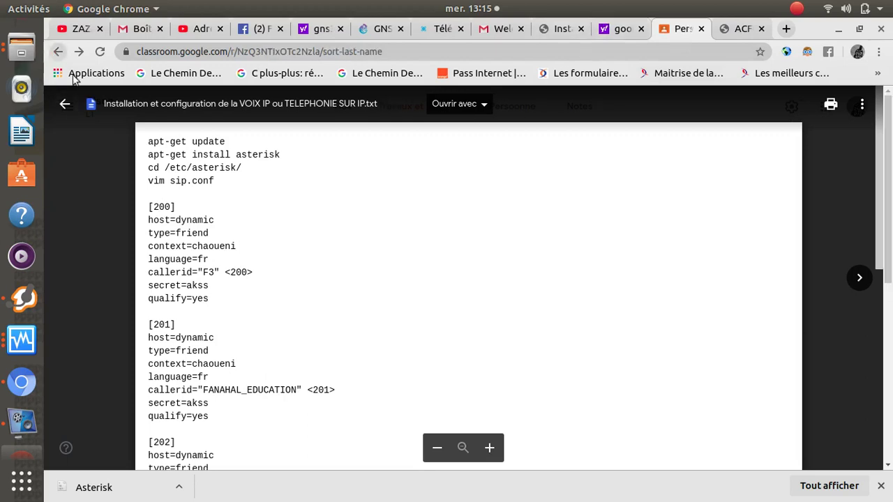
{"action": "left_click", "coordinate": [65, 105]}
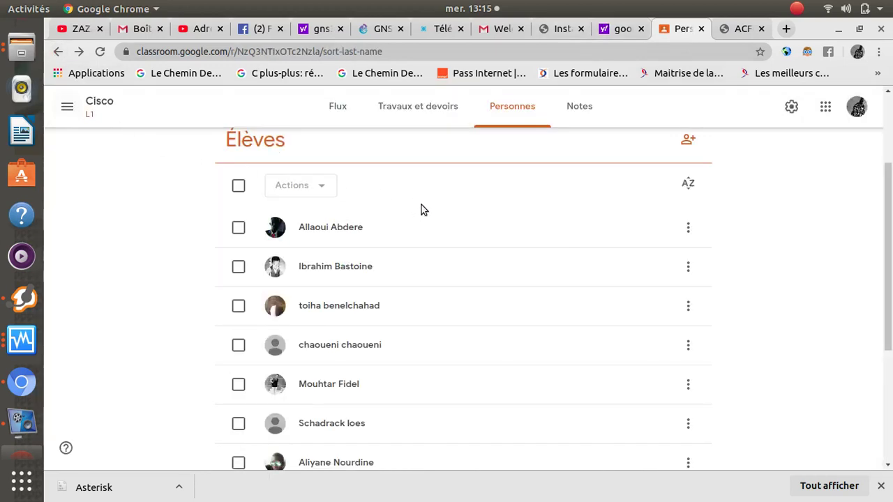
{"action": "scroll", "coordinate": [421, 208], "scroll_direction": "up", "scroll_amount": 4}
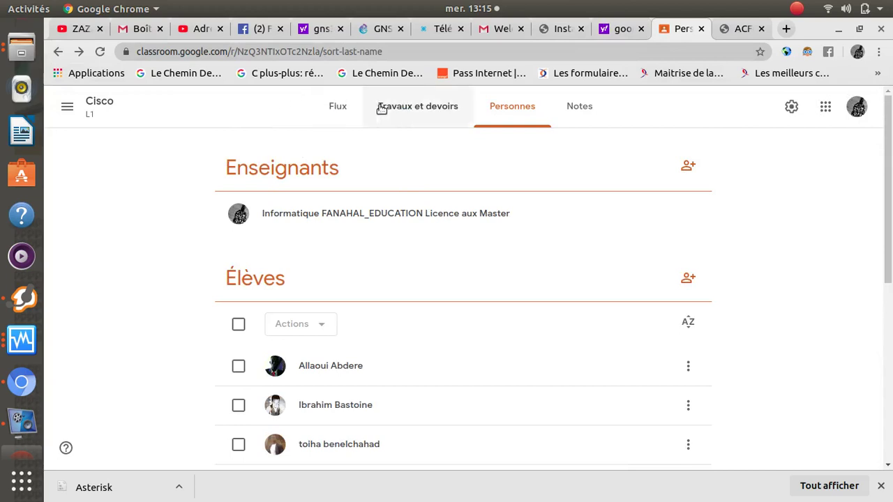
{"action": "left_click", "coordinate": [58, 52]}
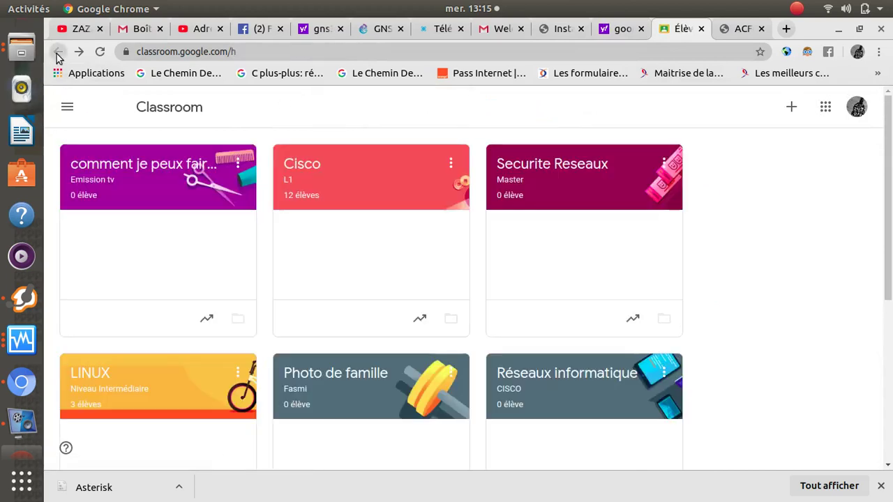
{"action": "left_click", "coordinate": [309, 169]}
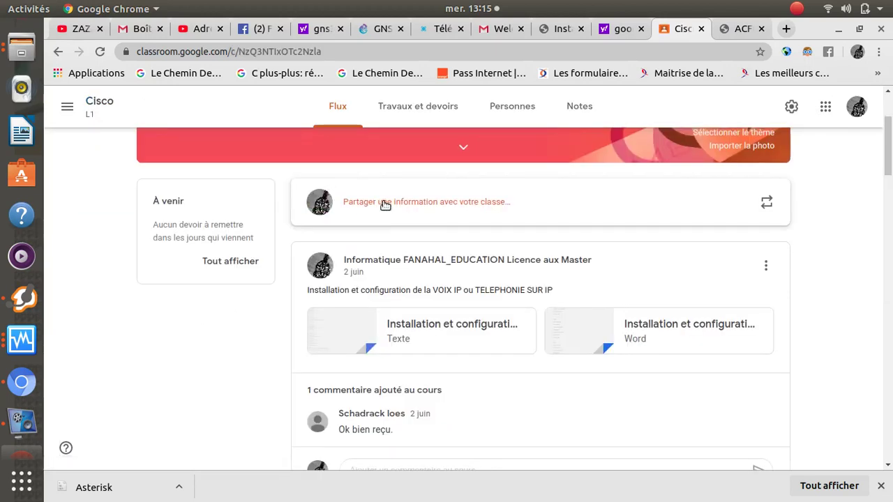
- Enlarge the Cisco L1 course code and copy it to the clipboard
{"action": "scroll", "coordinate": [383, 200], "scroll_direction": "up", "scroll_amount": 4}
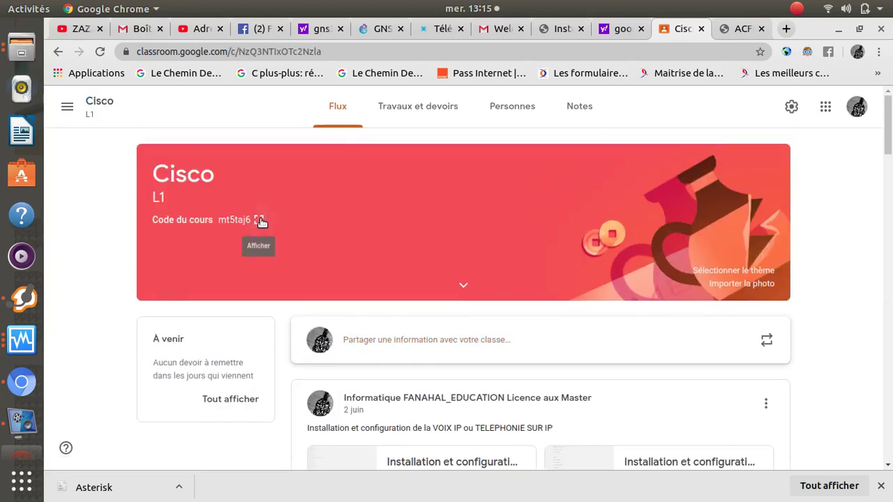
{"action": "left_click", "coordinate": [259, 220]}
{"action": "left_click_drag", "start_coordinate": [323, 271], "coordinate": [626, 271]}
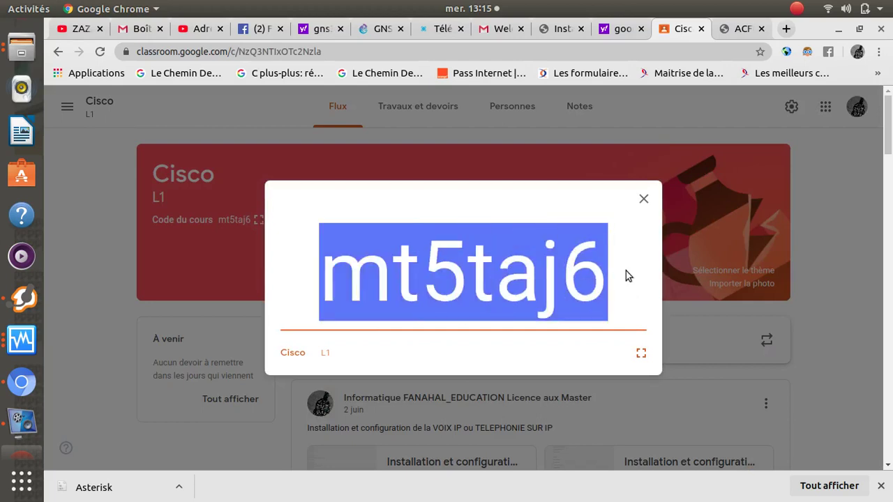
{"action": "right_click", "coordinate": [575, 260]}
{"action": "left_click", "coordinate": [588, 268]}
{"action": "scroll", "coordinate": [21, 131], "scroll_direction": "up", "scroll_amount": 2}
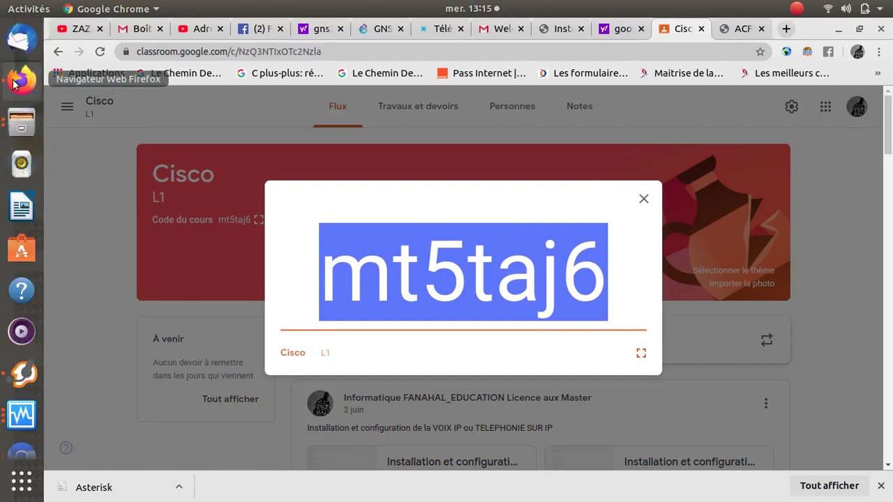
- Paste the copied code into Firefox's join form and join the Cisco L1 class
{"action": "left_click", "coordinate": [21, 81]}
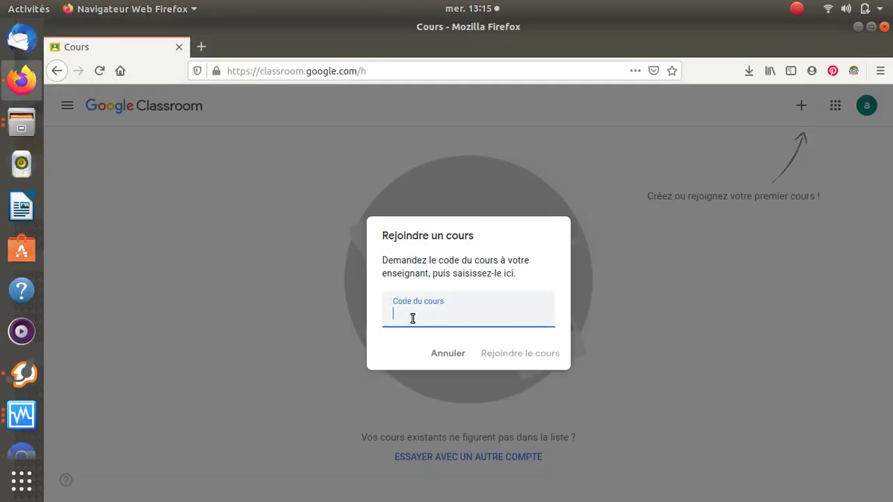
{"action": "key", "text": "ctrl+v"}
{"action": "left_click", "coordinate": [504, 351]}
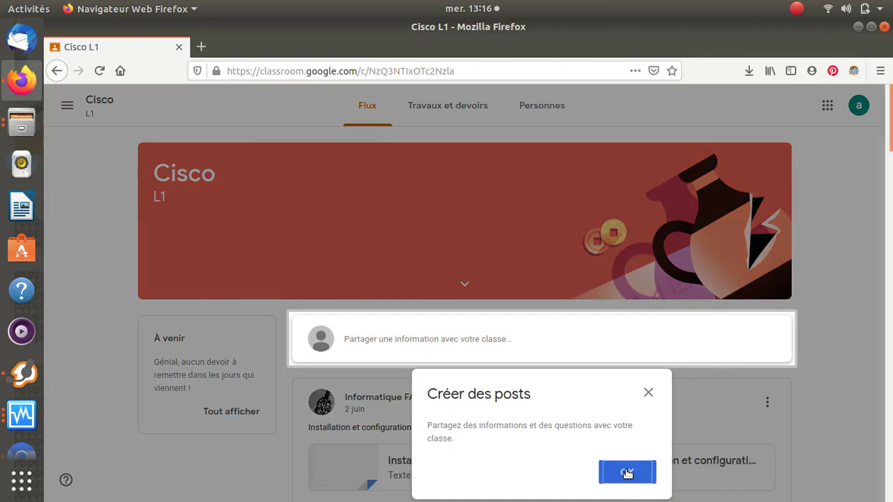
- Dismiss the Créer des posts notice, browse the Cisco class stream, and minimize Firefox
{"action": "left_click", "coordinate": [627, 474]}
{"action": "scroll", "coordinate": [752, 328], "scroll_direction": "down", "scroll_amount": 3}
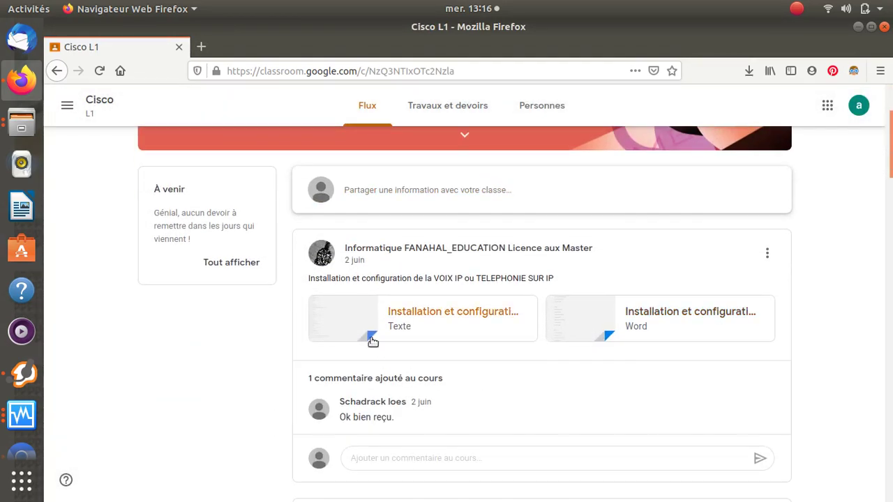
{"action": "scroll", "coordinate": [505, 452], "scroll_direction": "down", "scroll_amount": 5}
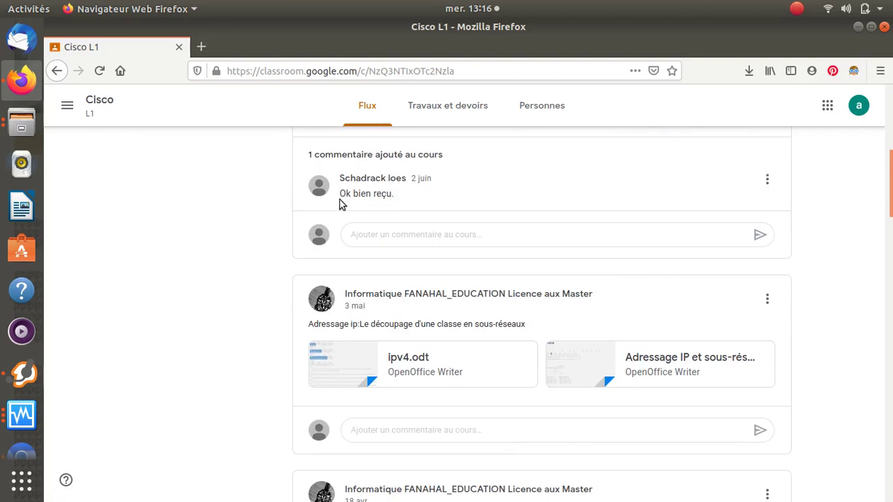
{"action": "scroll", "coordinate": [416, 218], "scroll_direction": "up", "scroll_amount": 3}
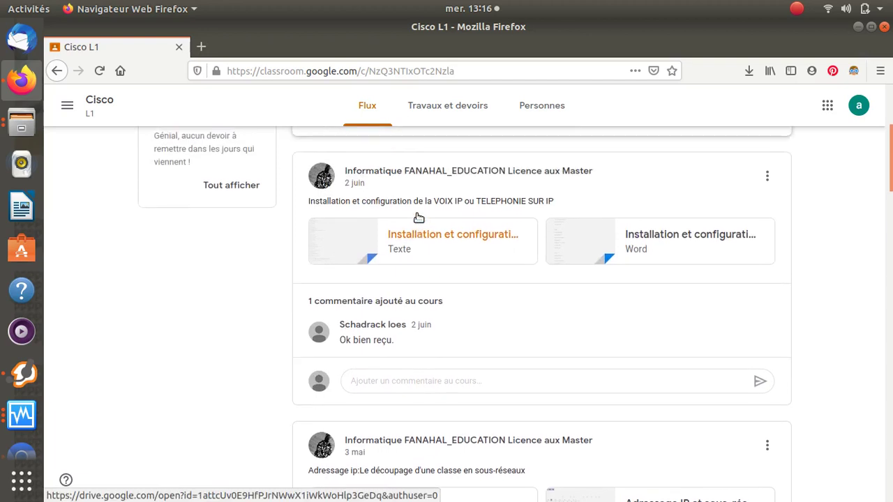
{"action": "scroll", "coordinate": [417, 216], "scroll_direction": "down", "scroll_amount": 3}
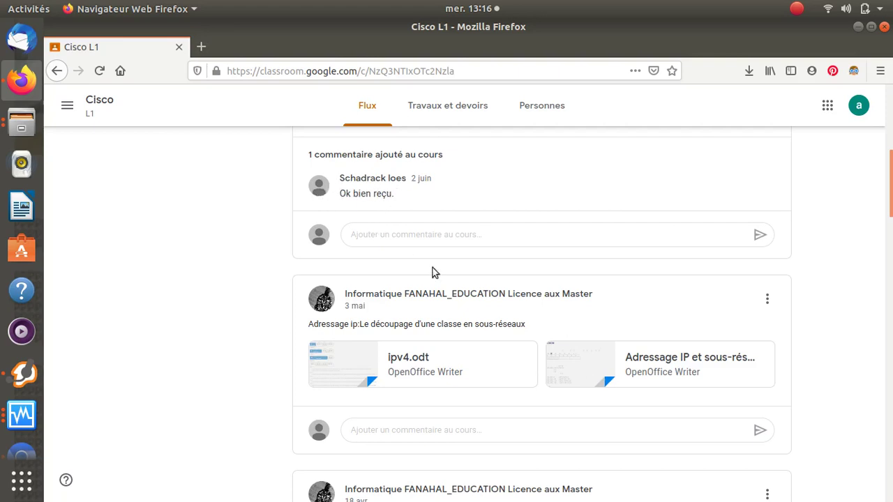
{"action": "scroll", "coordinate": [556, 297], "scroll_direction": "up", "scroll_amount": 3}
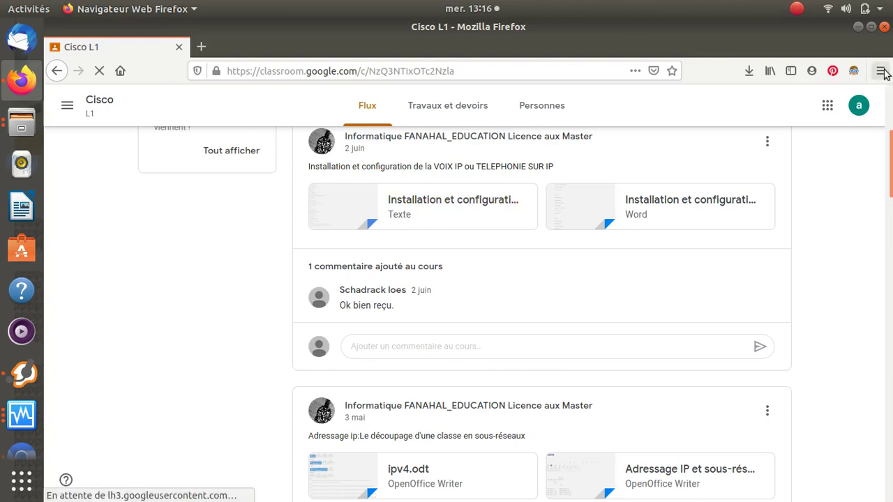
{"action": "left_click", "coordinate": [858, 27]}
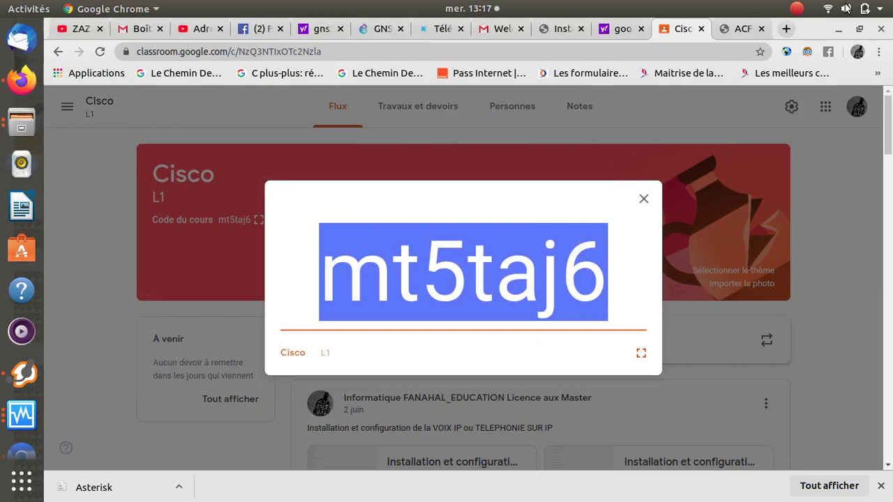
- Uncover the XP guest desktop and open the Images folder in Files
{"action": "left_click", "coordinate": [839, 29]}
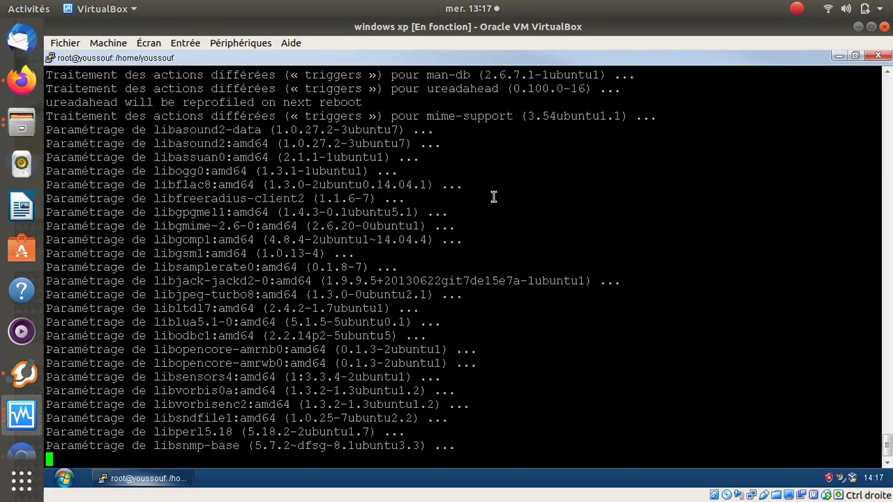
{"action": "left_click", "coordinate": [853, 56]}
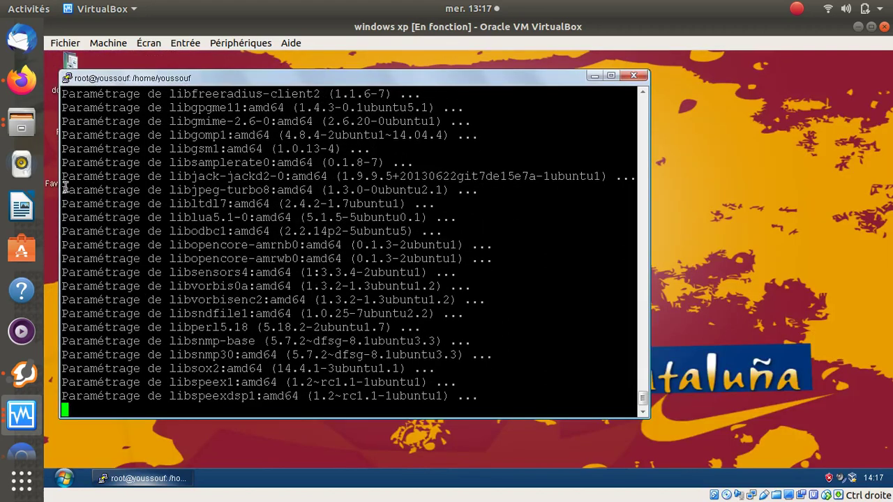
{"action": "left_click", "coordinate": [24, 127]}
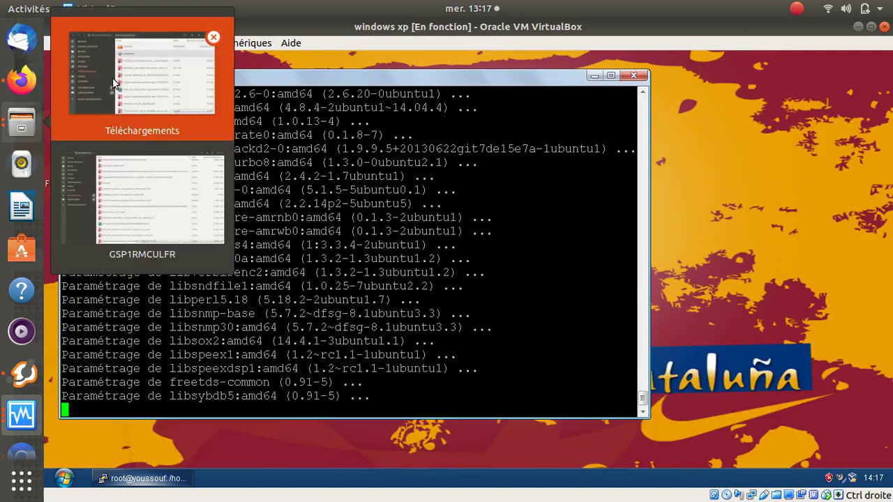
{"action": "left_click", "coordinate": [113, 77]}
{"action": "left_click", "coordinate": [97, 143]}
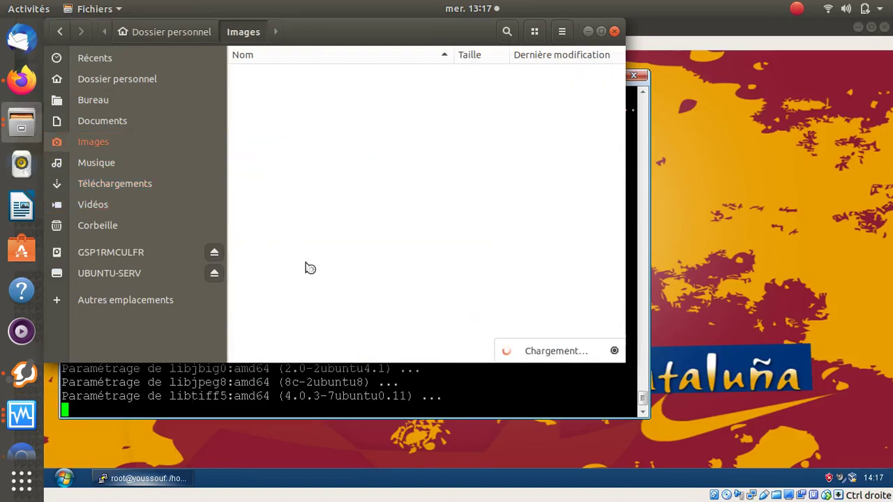
{"action": "left_click", "coordinate": [117, 127]}
{"action": "left_click", "coordinate": [112, 147]}
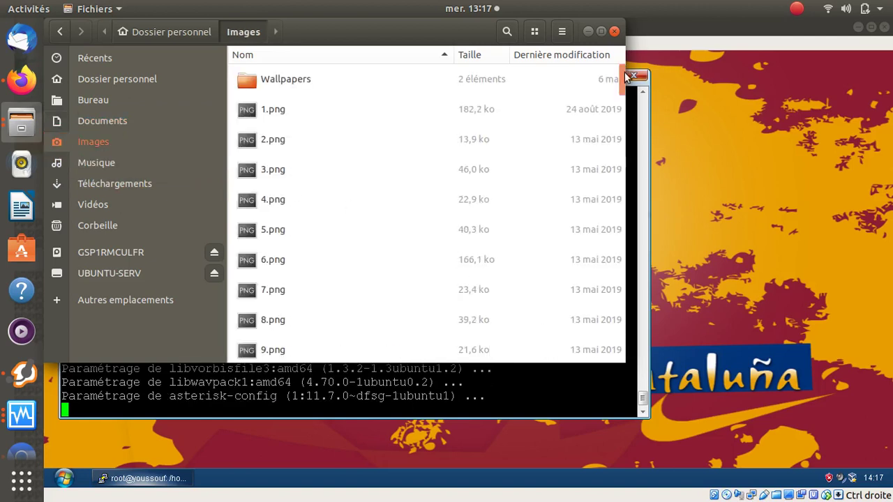
- Search Images for 'a' and drag the Asterisk file onto the XP desktop
{"action": "scroll", "coordinate": [481, 178], "scroll_direction": "down", "scroll_amount": 10}
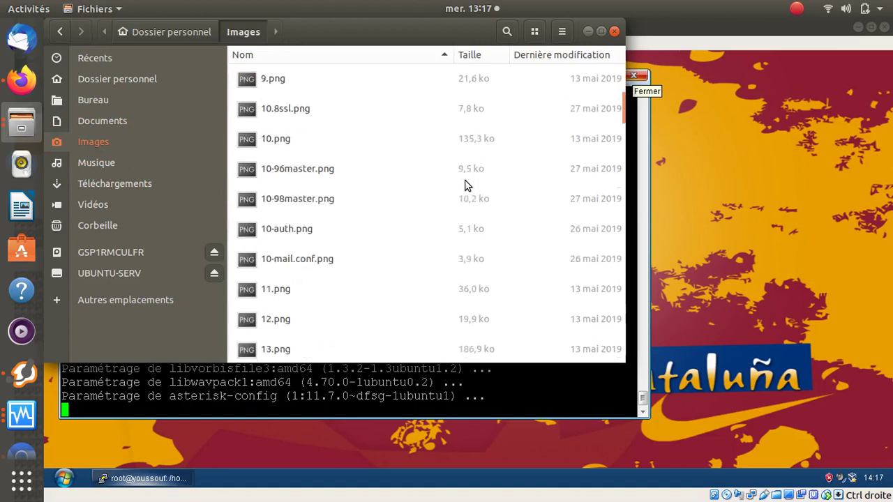
{"action": "scroll", "coordinate": [467, 185], "scroll_direction": "down", "scroll_amount": 15}
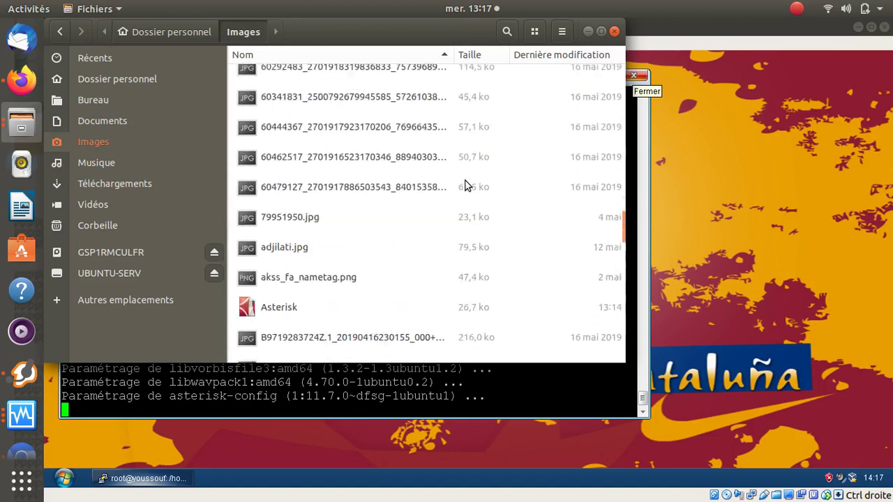
{"action": "scroll", "coordinate": [467, 185], "scroll_direction": "down", "scroll_amount": 15}
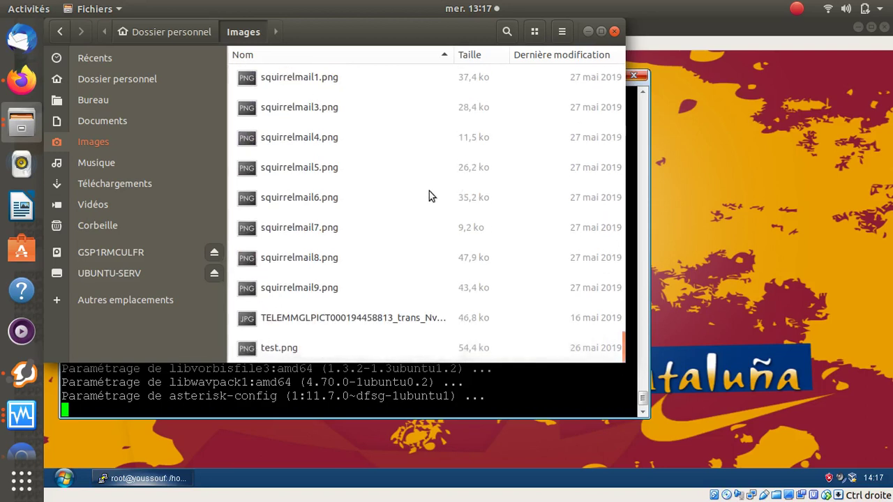
{"action": "left_click", "coordinate": [364, 210]}
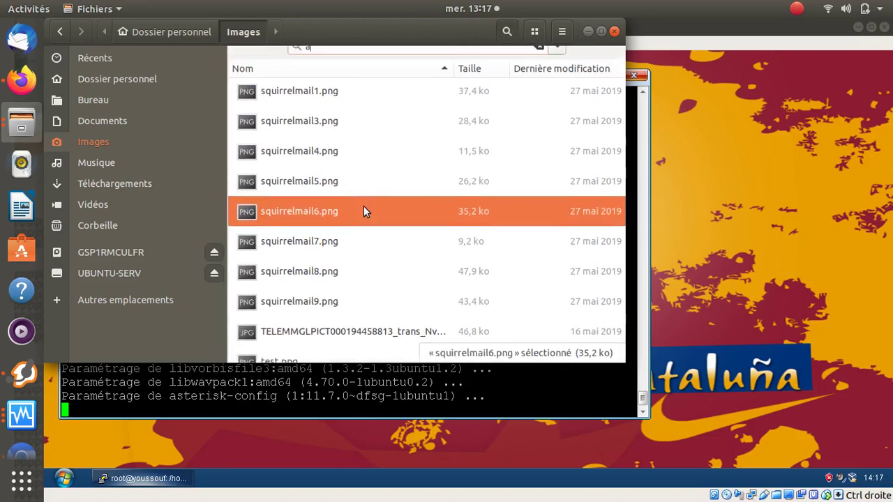
{"action": "type", "text": "a"}
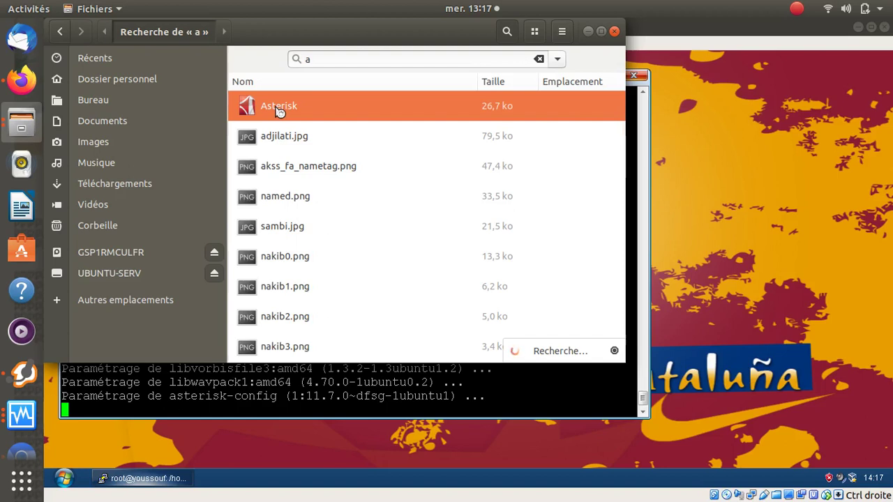
{"action": "left_click_drag", "start_coordinate": [291, 110], "coordinate": [764, 132]}
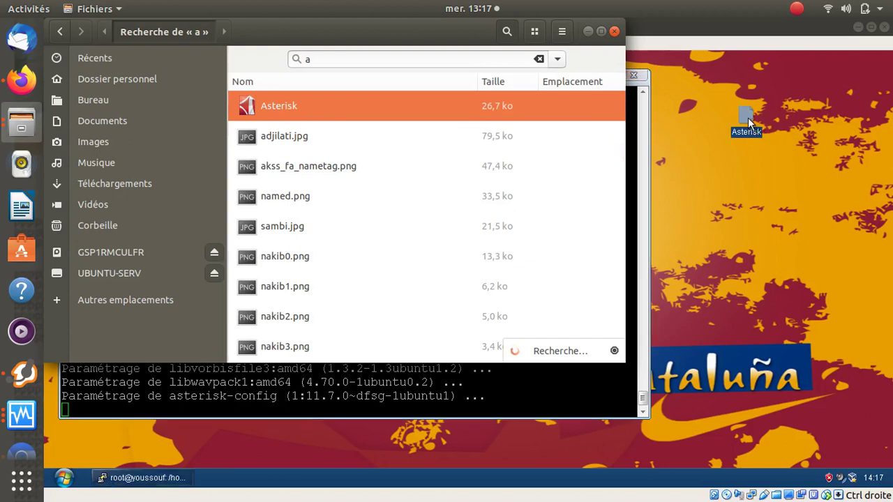
- Try opening the Asterisk file in the XP guest with Internet Explorer, then cancel the save prompt
{"action": "left_click", "coordinate": [590, 32]}
{"action": "right_click", "coordinate": [745, 120]}
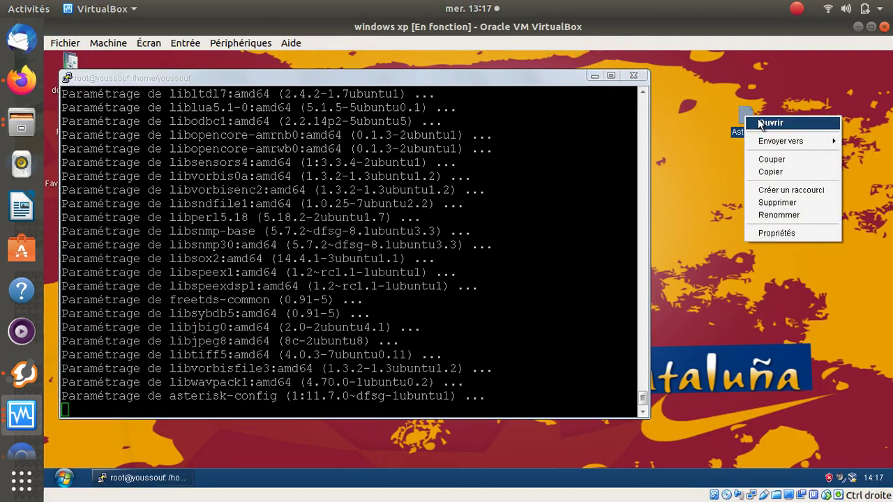
{"action": "left_click", "coordinate": [761, 123]}
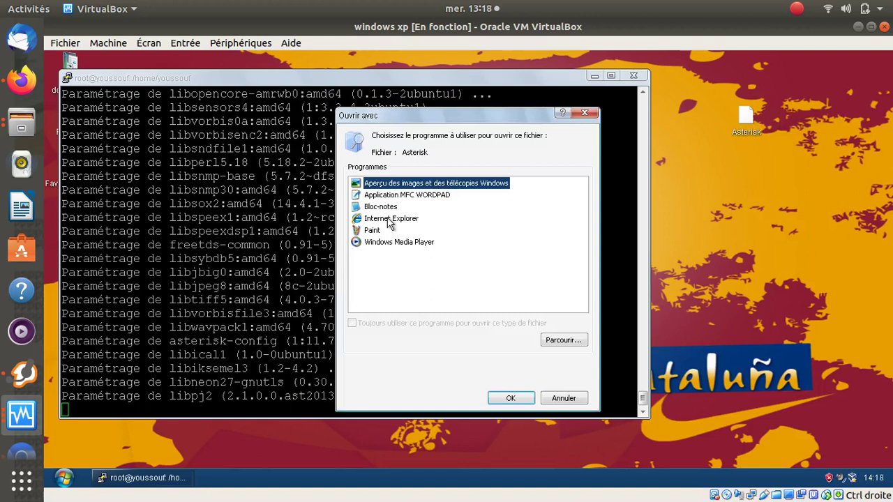
{"action": "left_click", "coordinate": [389, 220]}
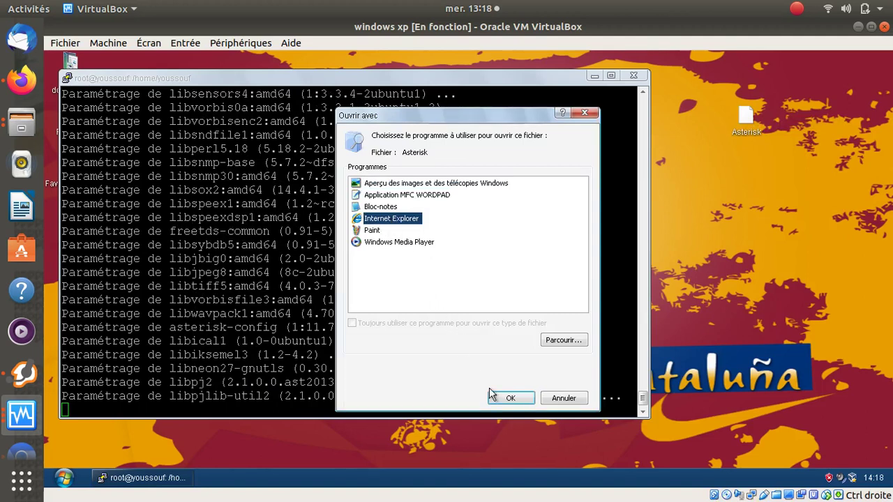
{"action": "left_click", "coordinate": [511, 399]}
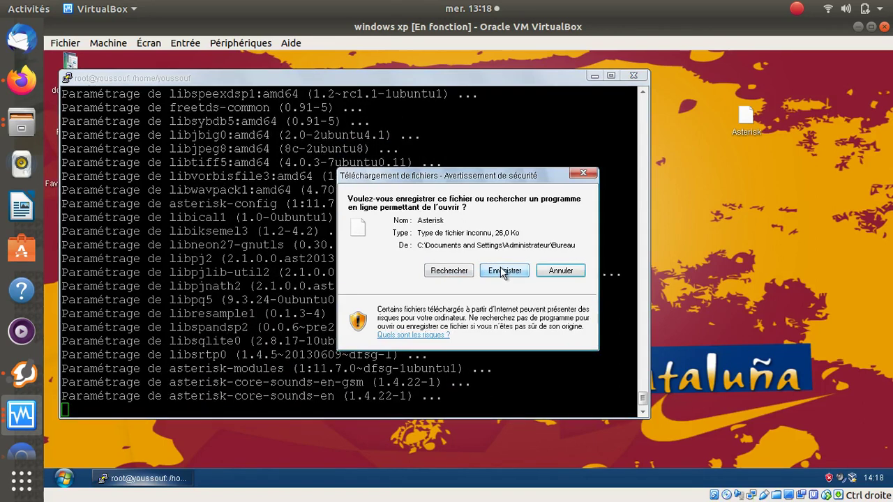
{"action": "left_click", "coordinate": [504, 271]}
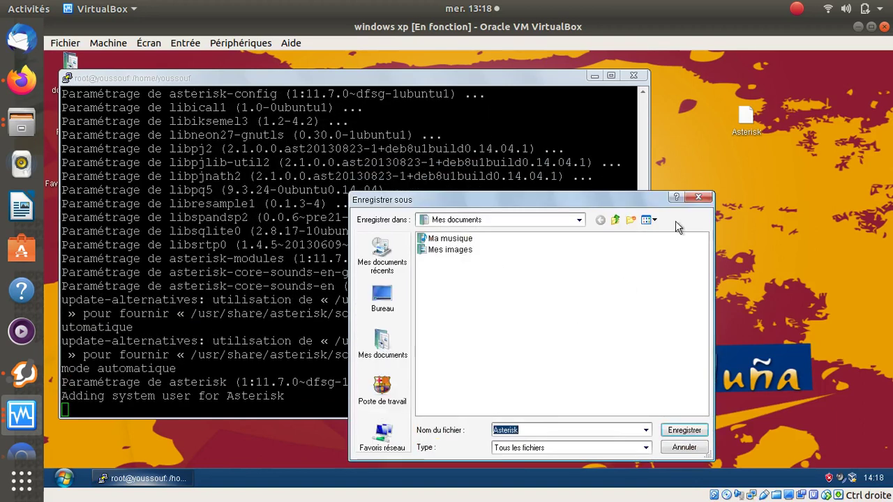
{"action": "left_click", "coordinate": [698, 197]}
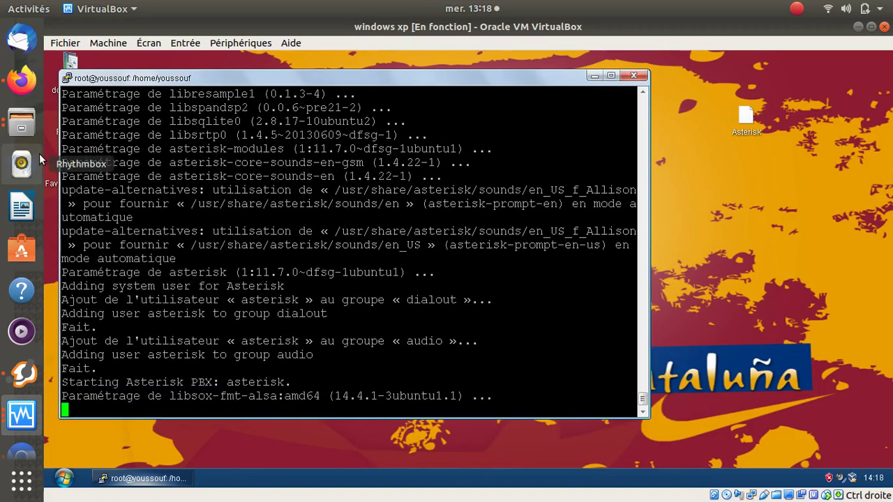
- Preview the VoIP installation Word attachment from the Cisco class and open it with Google Docs
{"action": "left_click", "coordinate": [20, 81]}
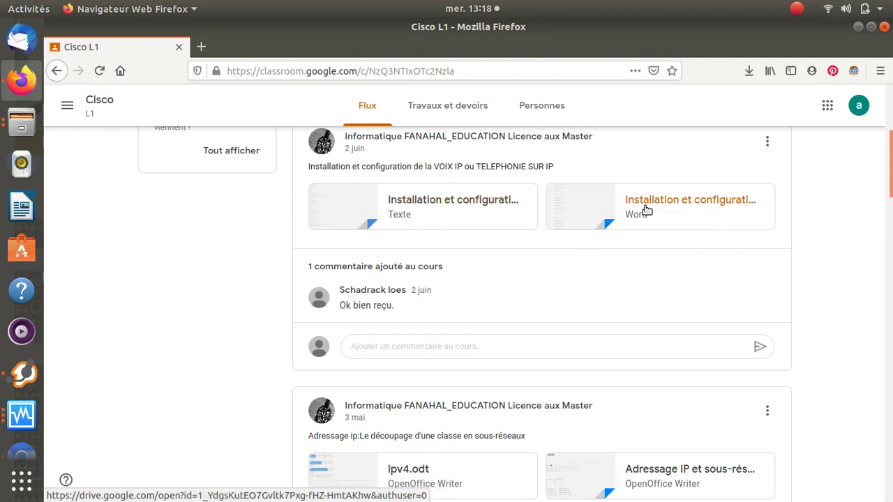
{"action": "left_click", "coordinate": [647, 208]}
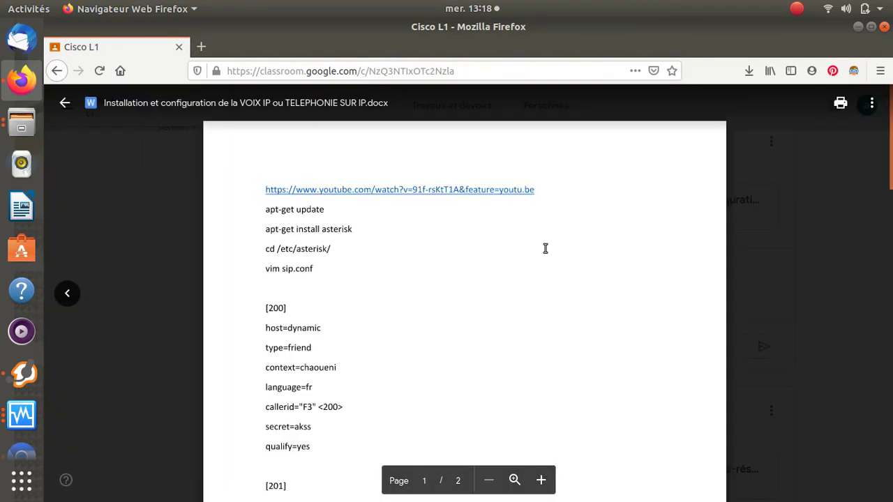
{"action": "scroll", "coordinate": [318, 245], "scroll_direction": "down", "scroll_amount": 15}
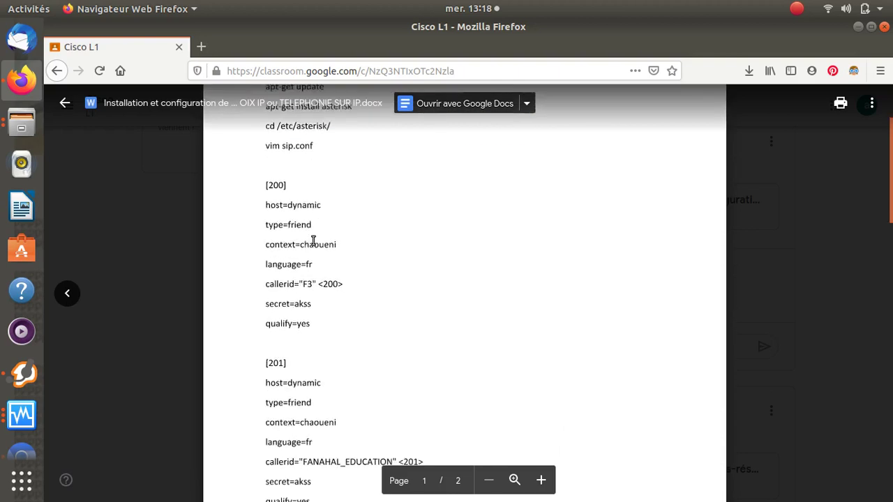
{"action": "scroll", "coordinate": [318, 247], "scroll_direction": "down", "scroll_amount": 2}
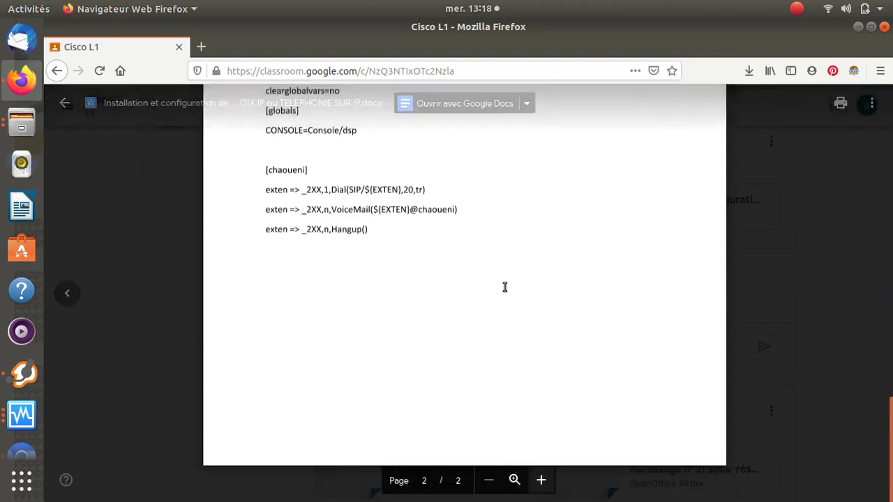
{"action": "scroll", "coordinate": [768, 168], "scroll_direction": "up", "scroll_amount": 3}
{"action": "left_click", "coordinate": [872, 103]}
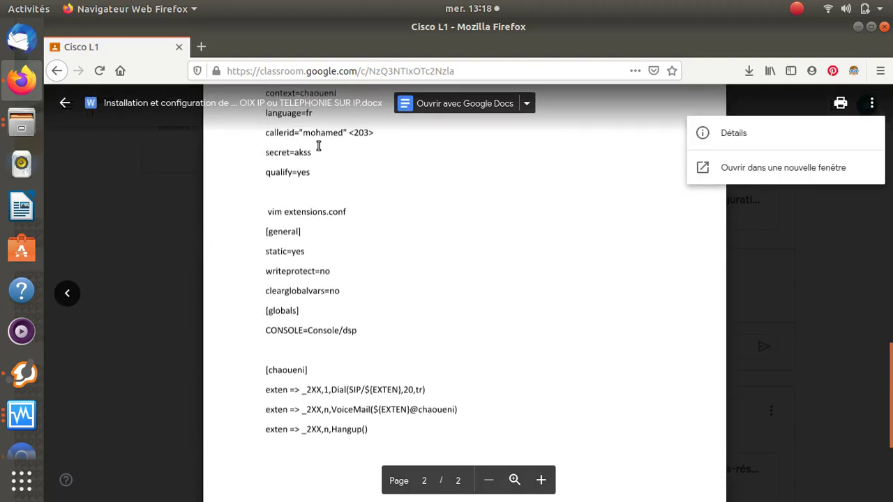
{"action": "scroll", "coordinate": [248, 136], "scroll_direction": "up", "scroll_amount": 3}
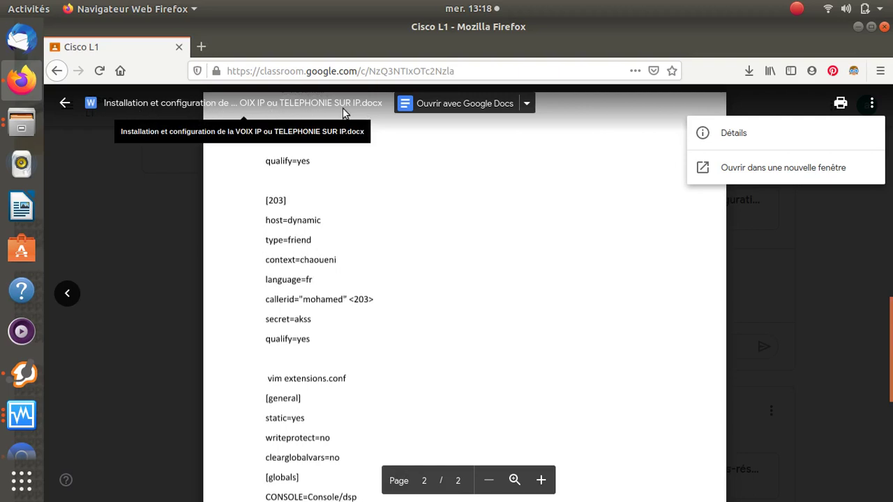
{"action": "left_click", "coordinate": [448, 103]}
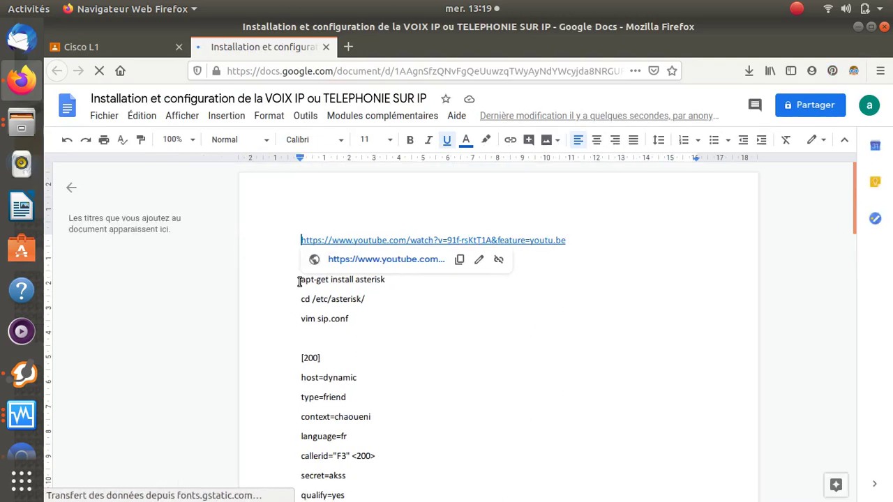
- Select the text from 'apt-get install asterisk' through the [202] account block, then show all applications
{"action": "left_click_drag", "start_coordinate": [300, 279], "coordinate": [307, 339]}
{"action": "left_click_drag", "start_coordinate": [477, 373], "coordinate": [459, 475]}
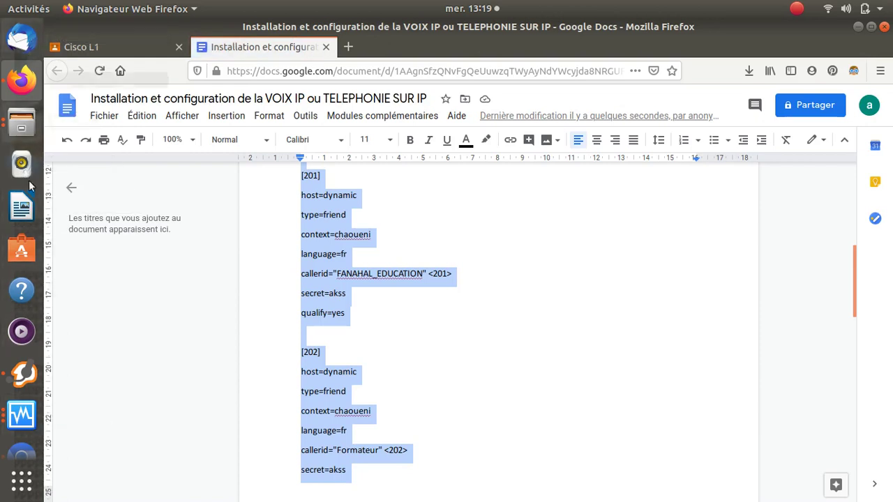
{"action": "left_click", "coordinate": [22, 481]}
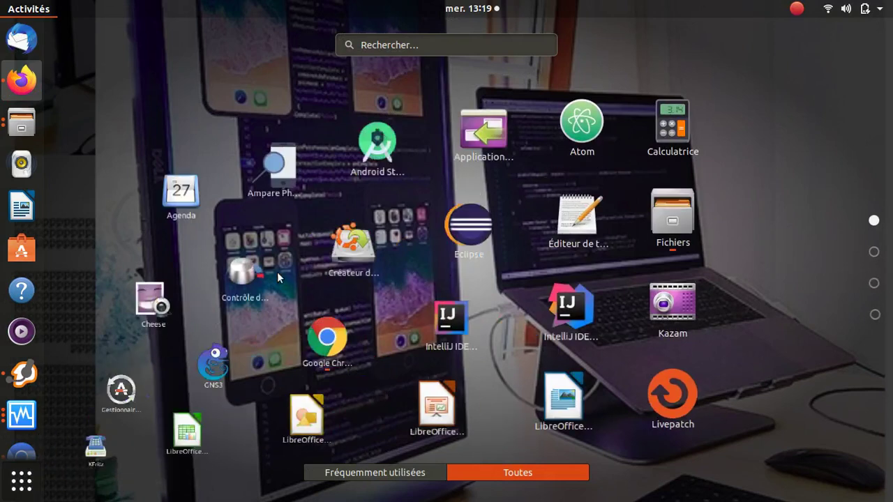
- Launch Text Editor via a 'tex' search and paste the copied SIP configuration
{"action": "left_click", "coordinate": [490, 43]}
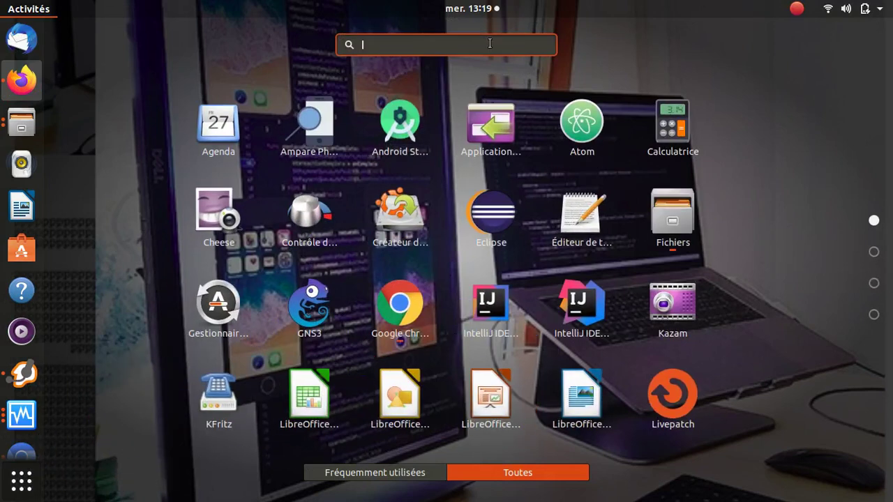
{"action": "type", "text": "t"}
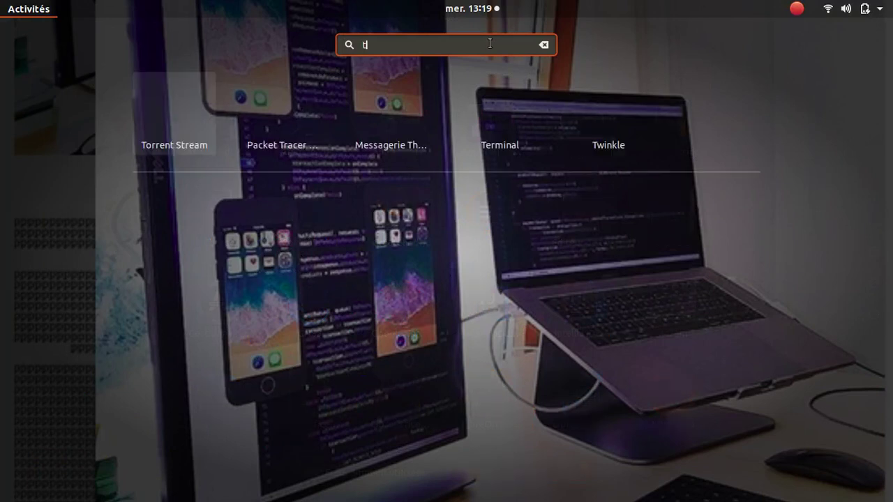
{"action": "type", "text": "ex"}
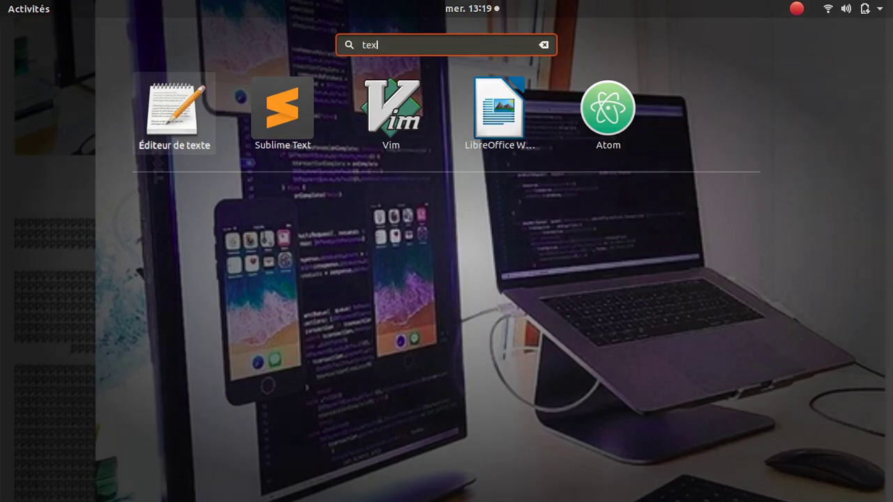
{"action": "left_click", "coordinate": [180, 106]}
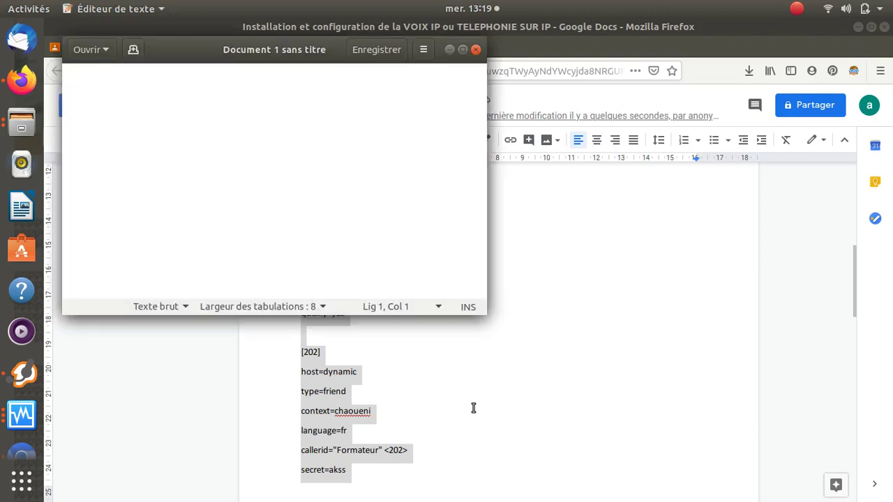
{"action": "right_click", "coordinate": [197, 88]}
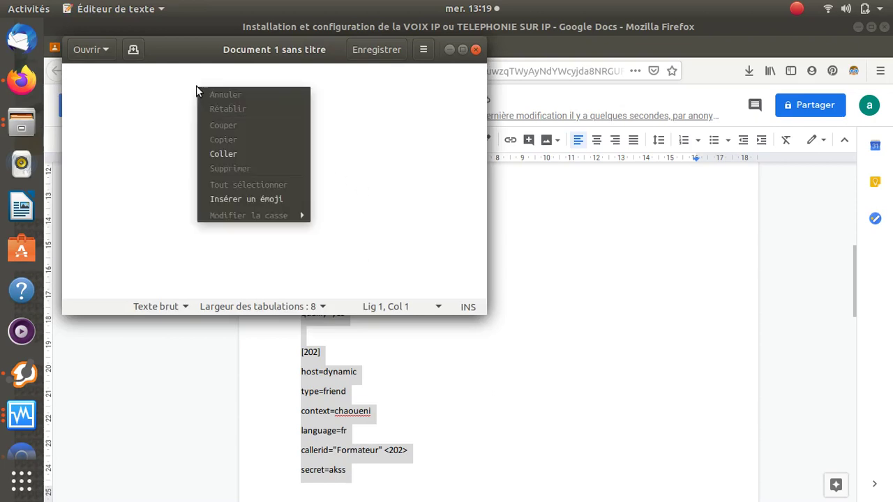
{"action": "left_click", "coordinate": [223, 154]}
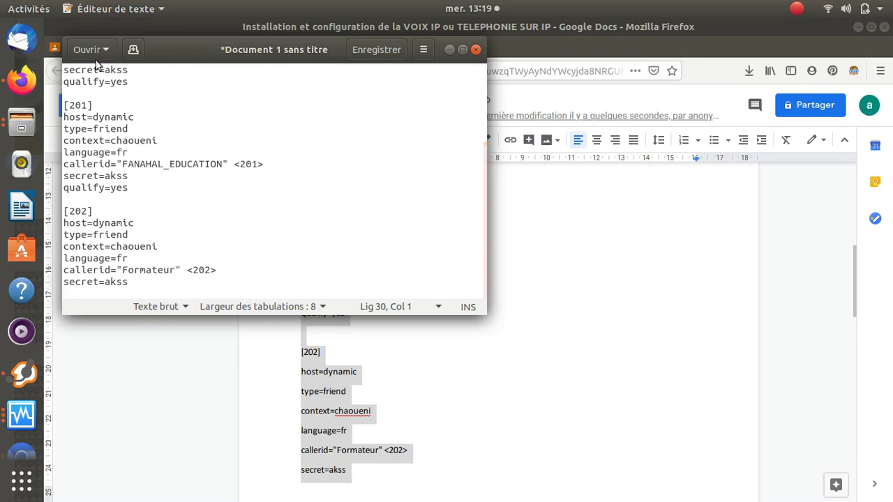
- Save the document as asterisk.txt in the Images folder and minimize the editor
{"action": "left_click", "coordinate": [373, 54]}
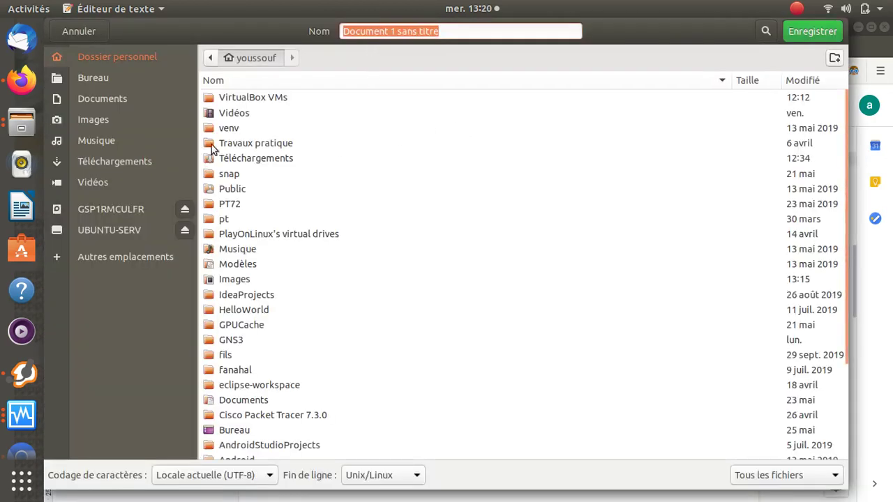
{"action": "left_click", "coordinate": [106, 104]}
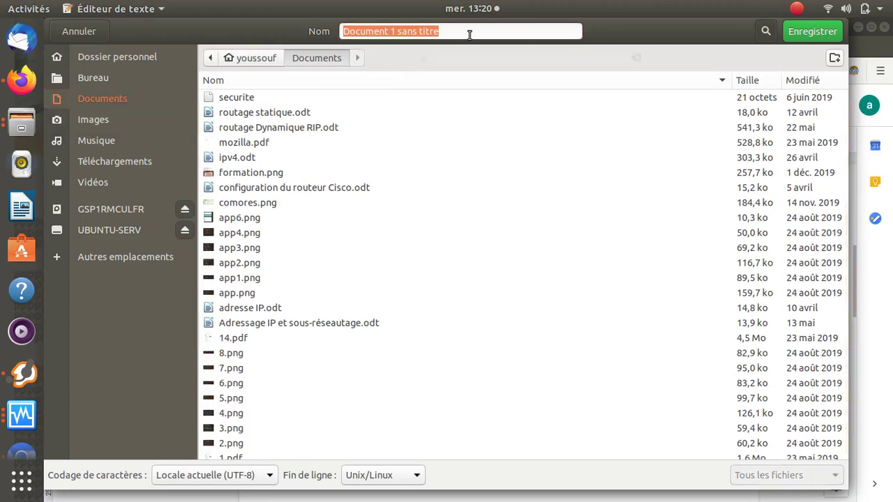
{"action": "type", "text": "as"}
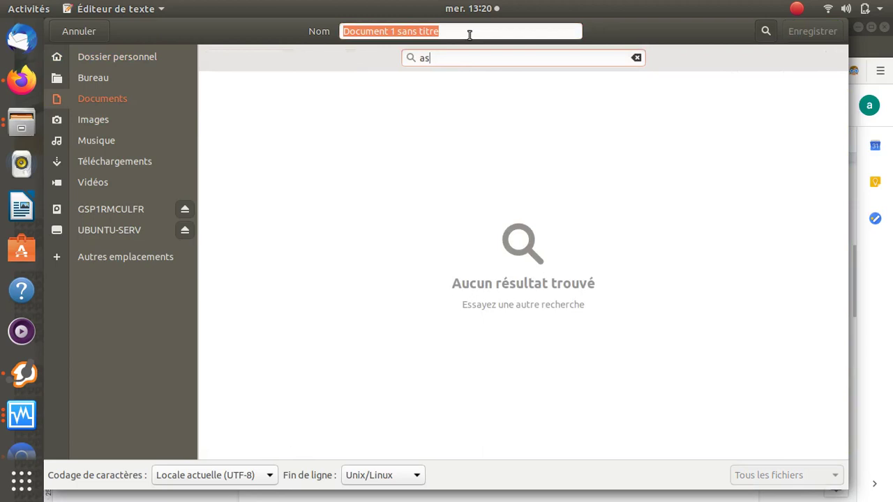
{"action": "left_click", "coordinate": [470, 34]}
{"action": "key", "text": "Escape"}
{"action": "key", "text": "BackSpace"}
{"action": "key", "text": "BackSpace"}
{"action": "key", "text": "BackSpace"}
{"action": "key", "text": "BackSpace"}
{"action": "key", "text": "BackSpace"}
{"action": "key", "text": "BackSpace"}
{"action": "key", "text": "BackSpace"}
{"action": "key", "text": "BackSpace"}
{"action": "key", "text": "BackSpace"}
{"action": "key", "text": "BackSpace"}
{"action": "key", "text": "BackSpace"}
{"action": "key", "text": "BackSpace"}
{"action": "key", "text": "BackSpace"}
{"action": "key", "text": "BackSpace"}
{"action": "key", "text": "BackSpace"}
{"action": "key", "text": "BackSpace"}
{"action": "key", "text": "BackSpace"}
{"action": "key", "text": "BackSpace"}
{"action": "key", "text": "BackSpace"}
{"action": "key", "text": "BackSpace"}
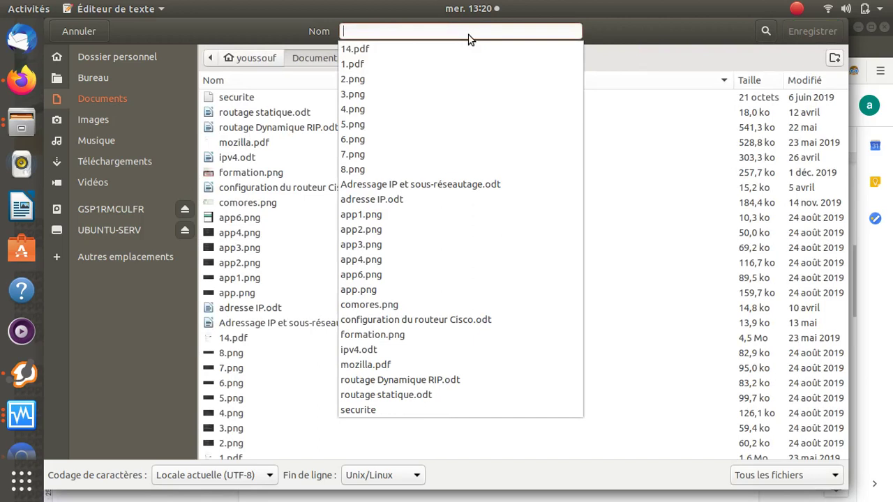
{"action": "type", "text": "asterisk.txt"}
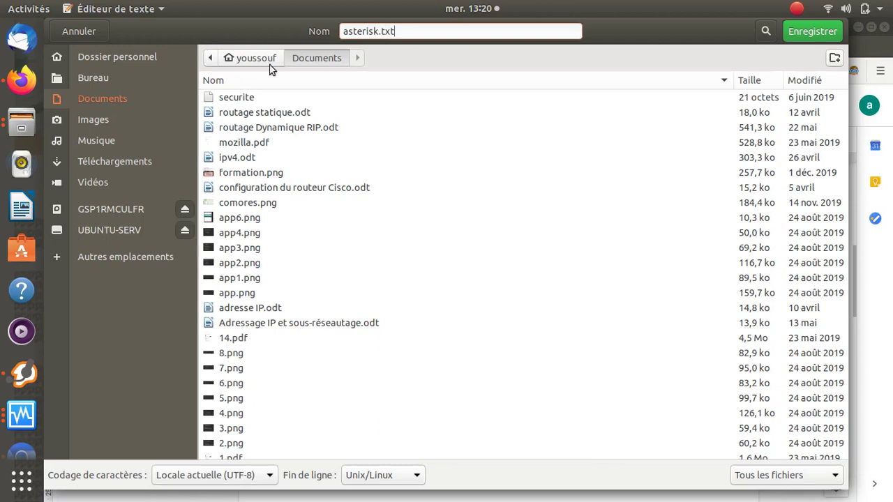
{"action": "left_click", "coordinate": [132, 120]}
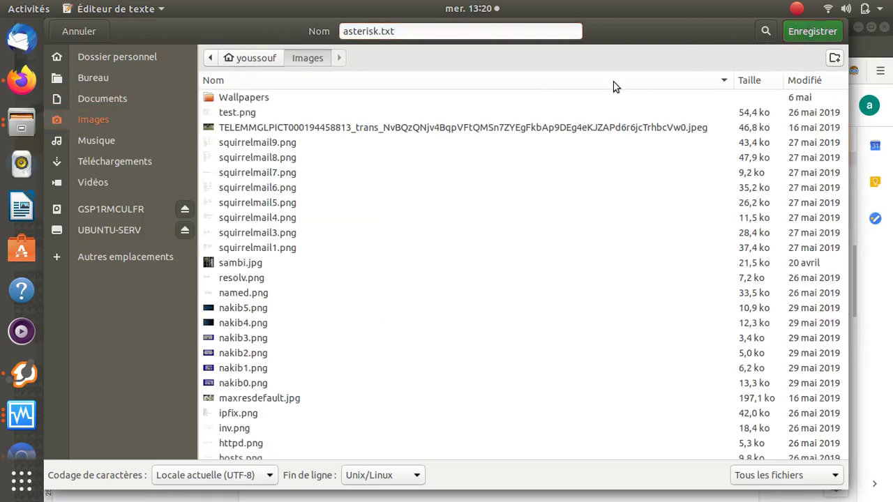
{"action": "key", "text": "Return"}
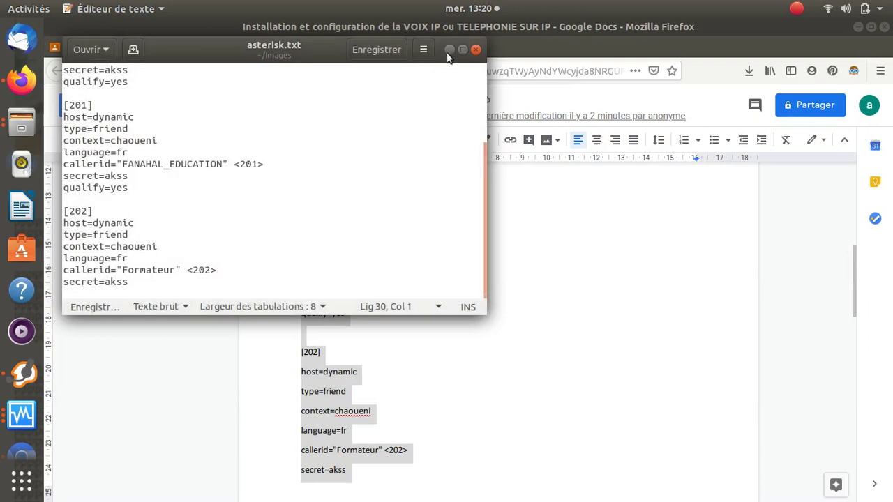
{"action": "left_click", "coordinate": [450, 52]}
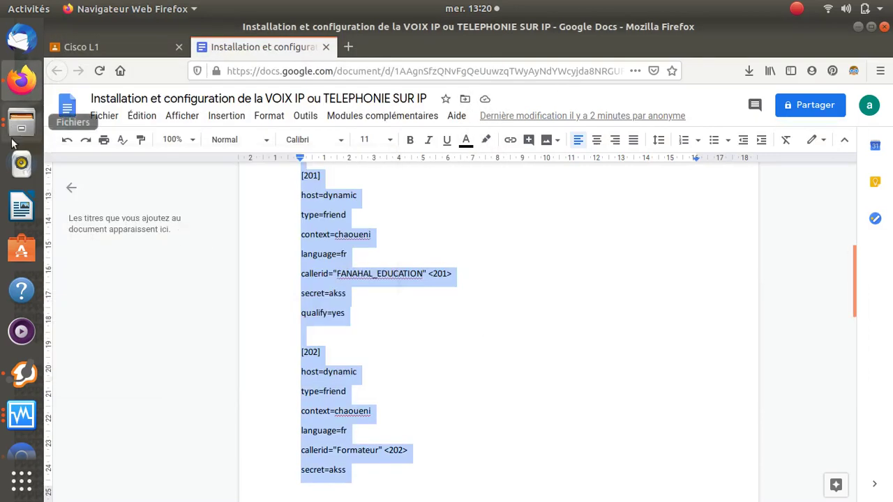
- Bring the Windows XP VM forward and open the Images folder in Files
{"action": "left_click", "coordinate": [22, 415]}
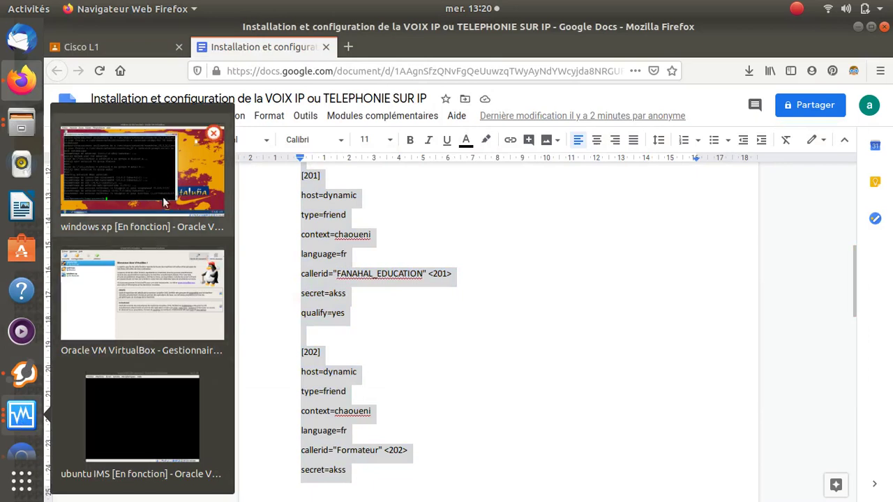
{"action": "left_click", "coordinate": [194, 180]}
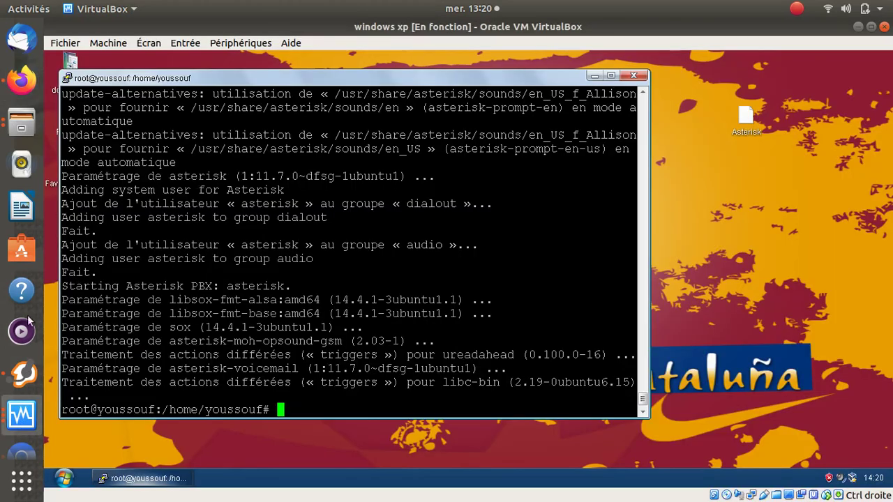
{"action": "left_click", "coordinate": [17, 126]}
{"action": "left_click", "coordinate": [89, 80]}
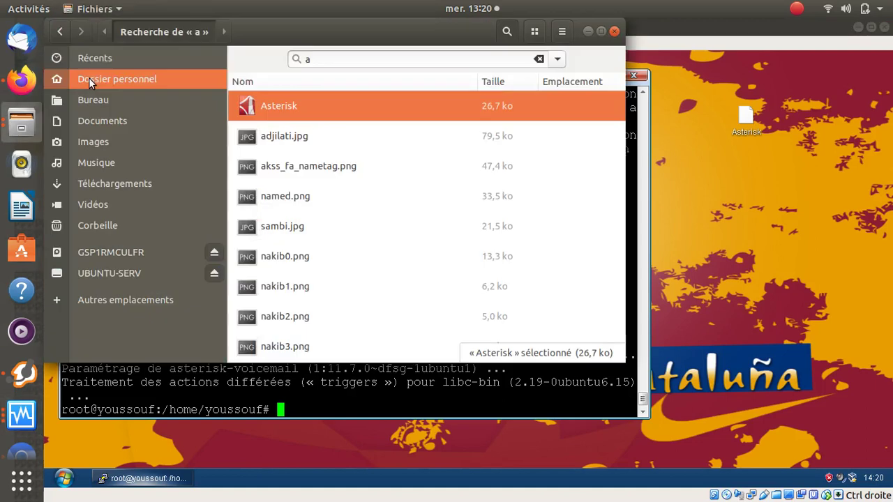
{"action": "left_click", "coordinate": [107, 140]}
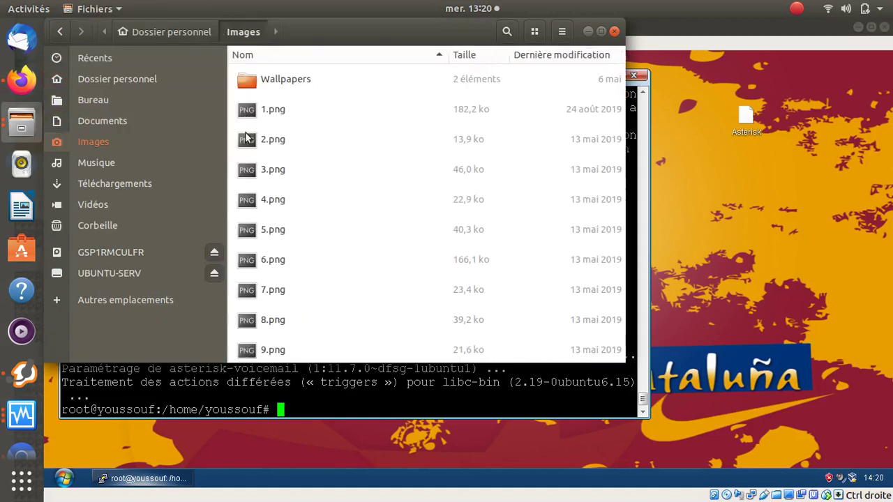
- Search 'as', drag asterisk.txt onto the XP desktop, and open it there
{"action": "left_click", "coordinate": [332, 121]}
{"action": "type", "text": "as"}
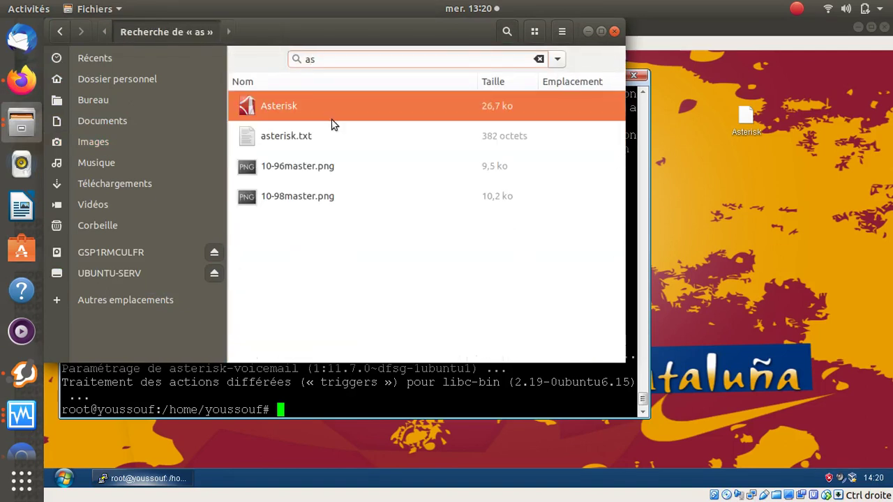
{"action": "left_click", "coordinate": [291, 140]}
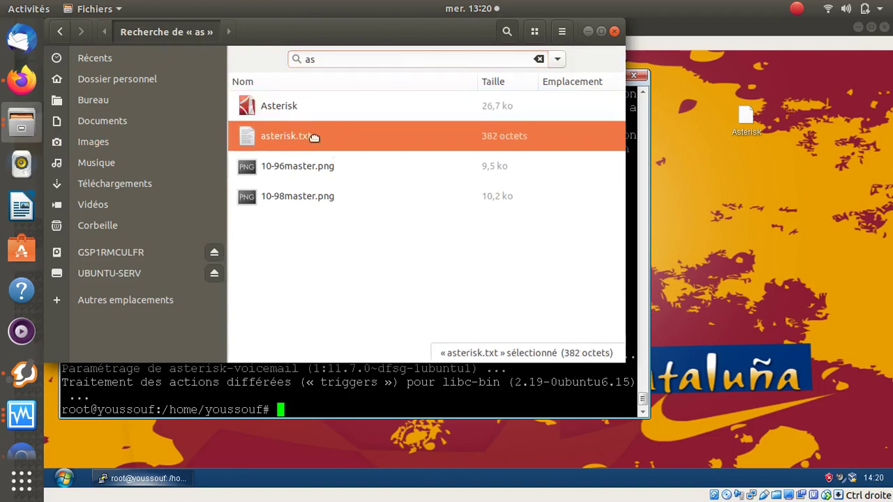
{"action": "left_click_drag", "start_coordinate": [782, 168], "coordinate": [774, 166]}
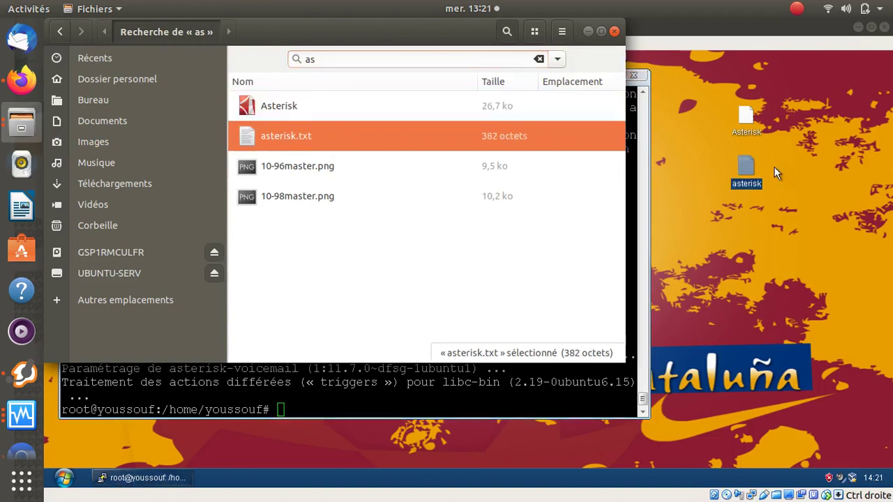
{"action": "left_click", "coordinate": [588, 32]}
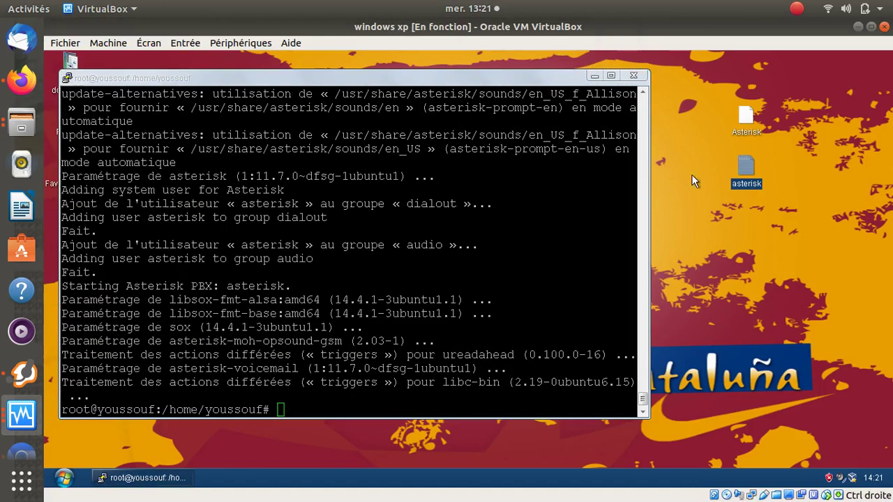
{"action": "double_click", "coordinate": [745, 174]}
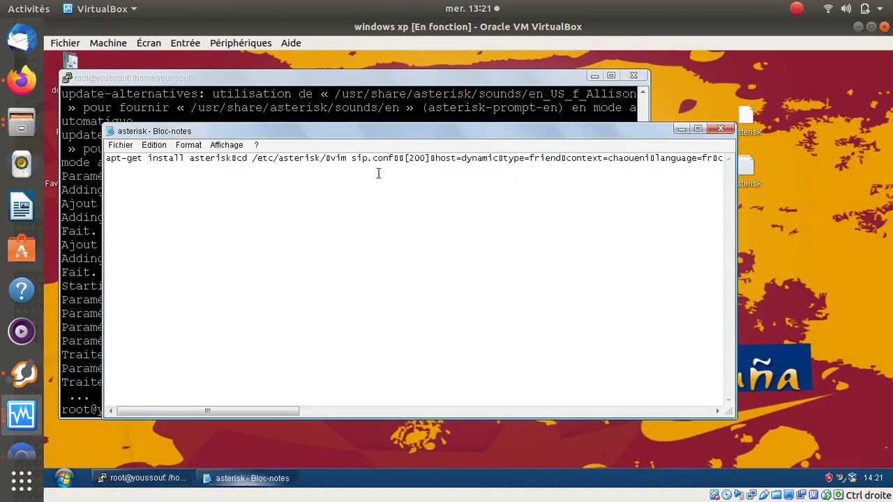
- Maximize the asterisk.txt Notepad window and minimize the screen recorder
{"action": "left_click", "coordinate": [698, 128]}
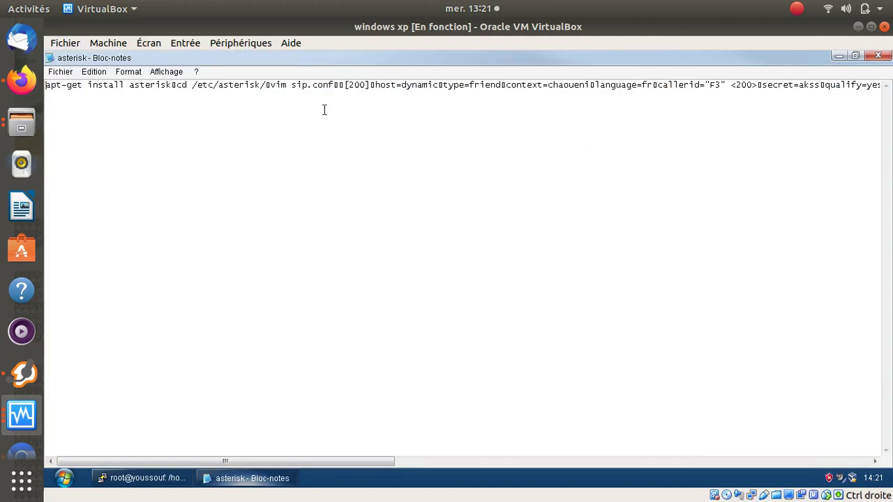
{"action": "left_click", "coordinate": [292, 87]}
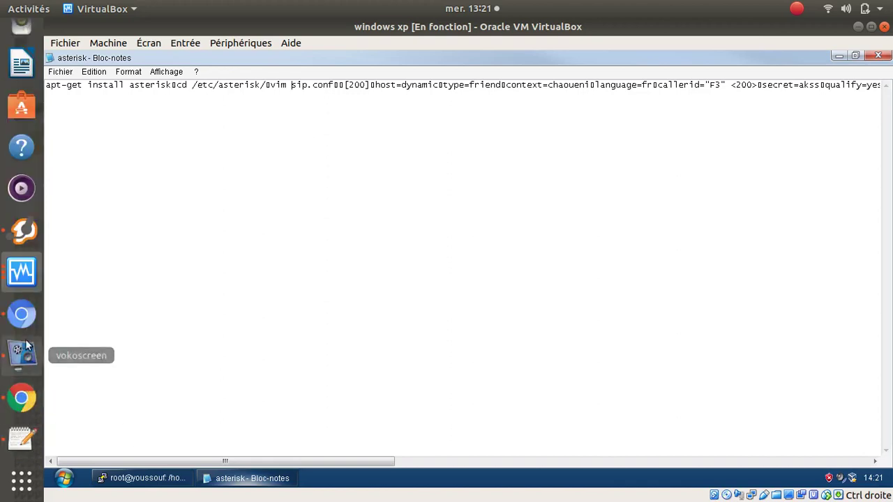
{"action": "left_click", "coordinate": [26, 347]}
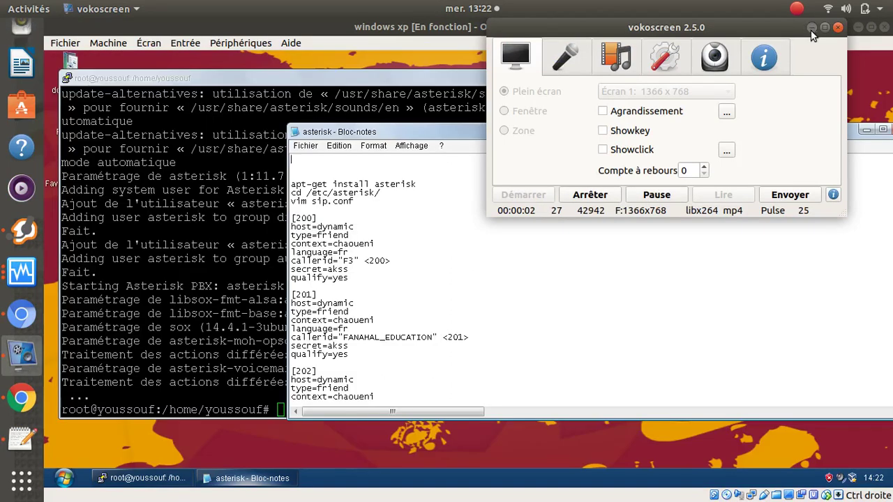
{"action": "left_click", "coordinate": [812, 28]}
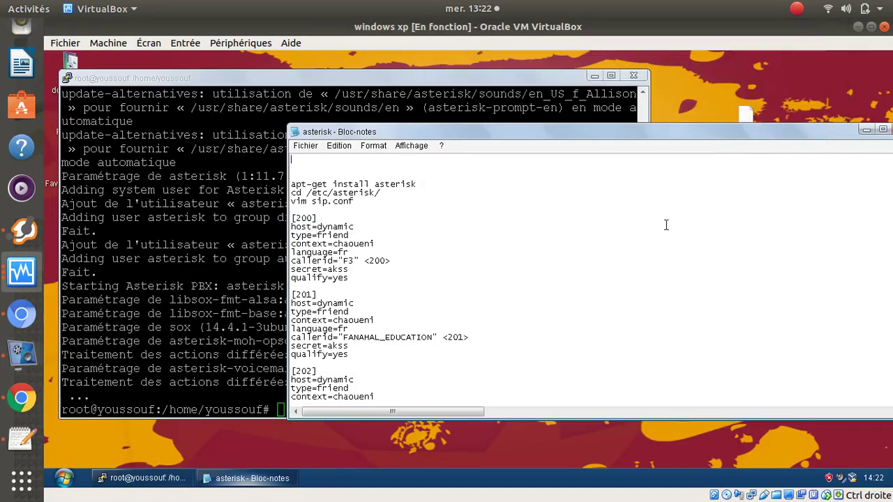
{"action": "scroll", "coordinate": [481, 293], "scroll_direction": "down", "scroll_amount": 1}
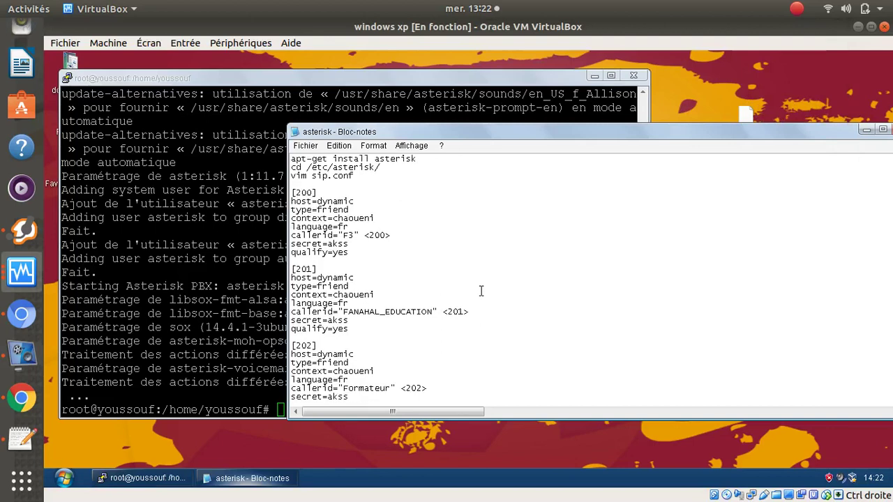
{"action": "scroll", "coordinate": [481, 291], "scroll_direction": "down", "scroll_amount": 1}
{"action": "scroll", "coordinate": [482, 291], "scroll_direction": "up", "scroll_amount": 2}
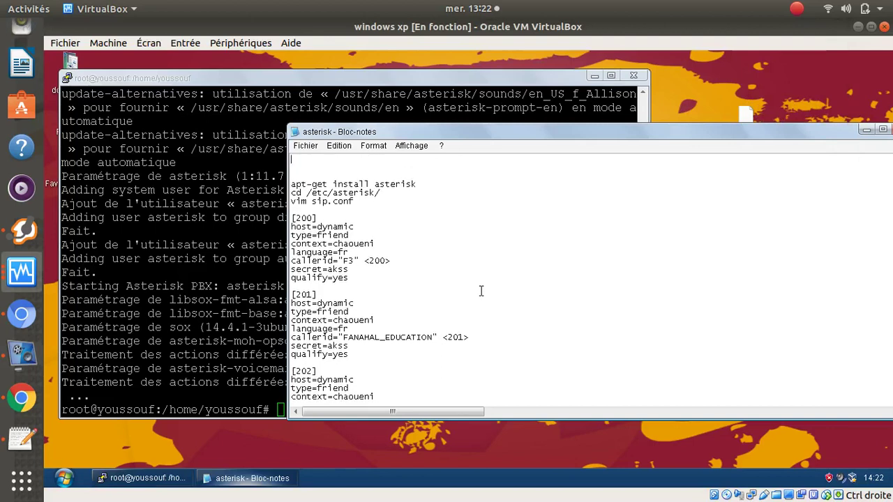
- Set Notepad's font size to 12 and narrow the window to sit beside the terminal
{"action": "left_click", "coordinate": [374, 148]}
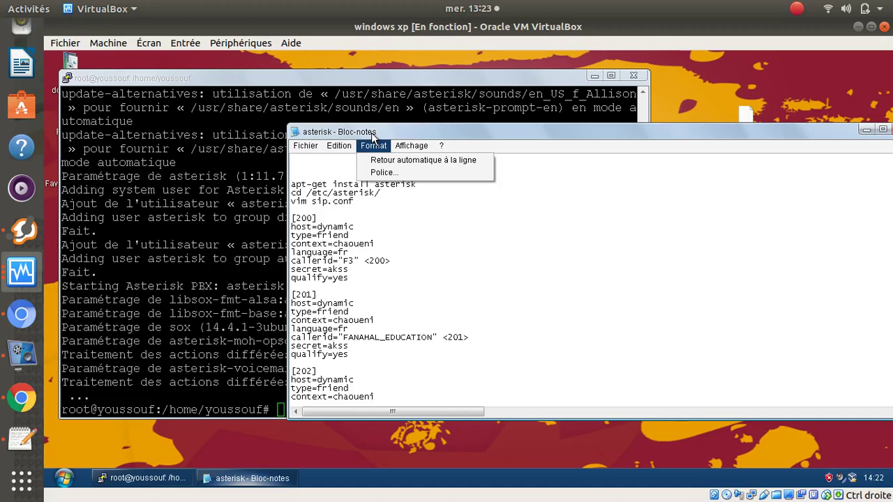
{"action": "left_click", "coordinate": [391, 173]}
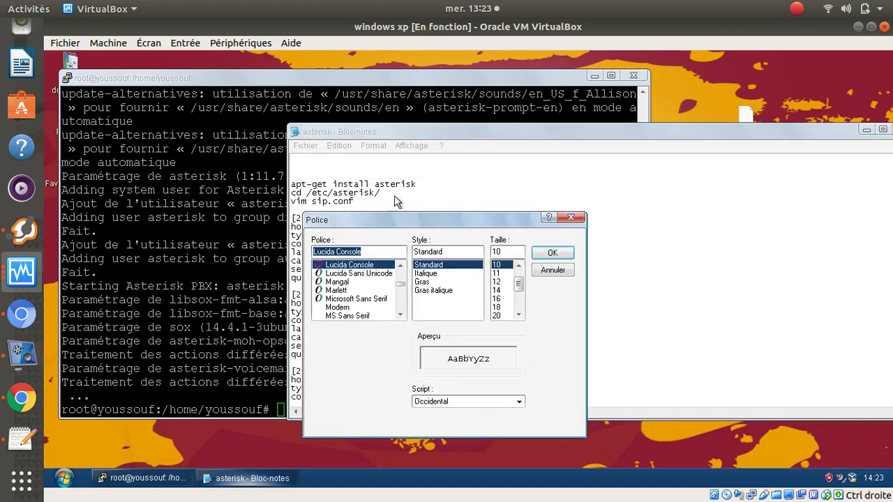
{"action": "left_click", "coordinate": [497, 282]}
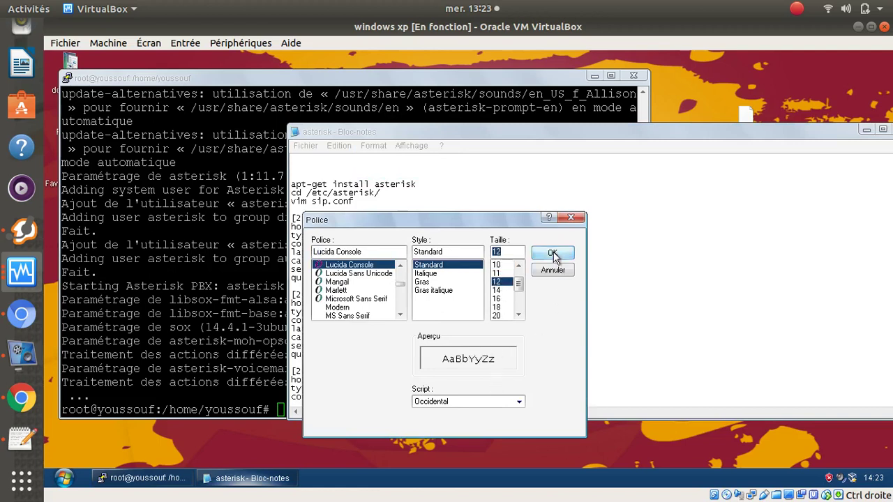
{"action": "left_click", "coordinate": [551, 253]}
{"action": "left_click_drag", "start_coordinate": [289, 162], "coordinate": [560, 162]}
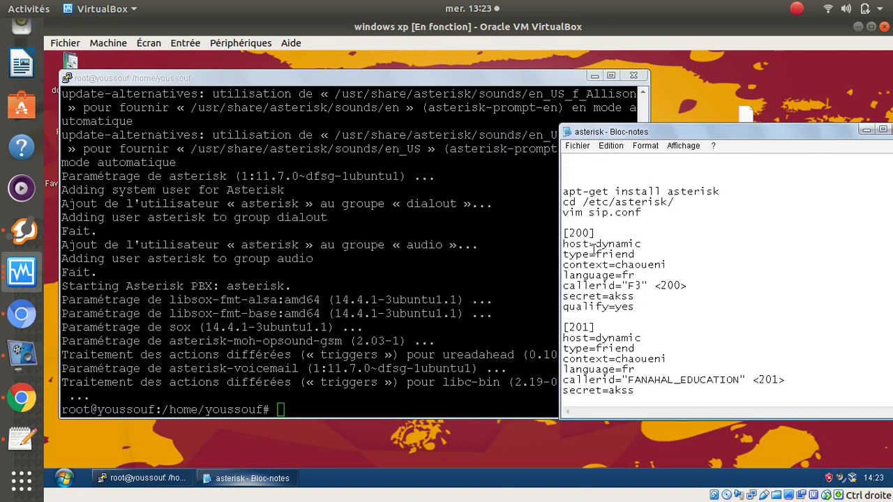
{"action": "scroll", "coordinate": [598, 257], "scroll_direction": "down", "scroll_amount": 2}
{"action": "scroll", "coordinate": [599, 257], "scroll_direction": "up", "scroll_amount": 4}
- Change into /etc and list its contents with ls
{"action": "left_click", "coordinate": [374, 409]}
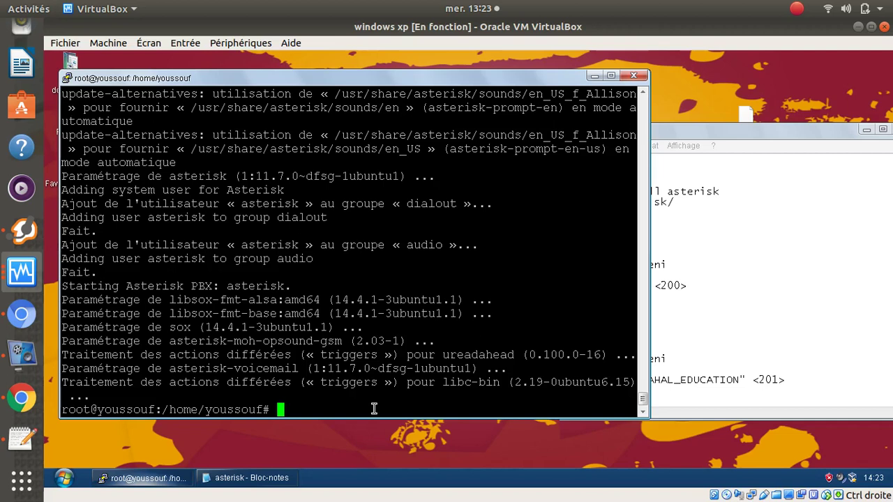
{"action": "type", "text": "cd /"}
{"action": "type", "text": "etc/"}
{"action": "key", "text": "Return"}
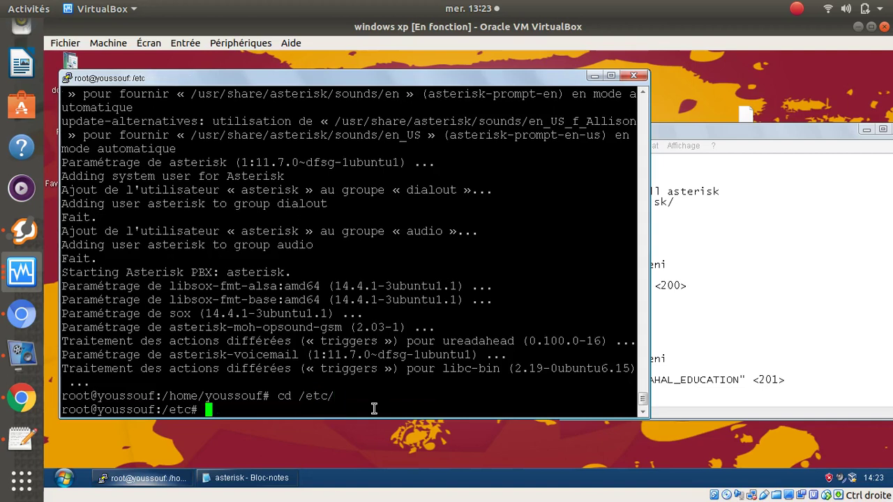
{"action": "type", "text": "ls"}
{"action": "key", "text": "Return"}
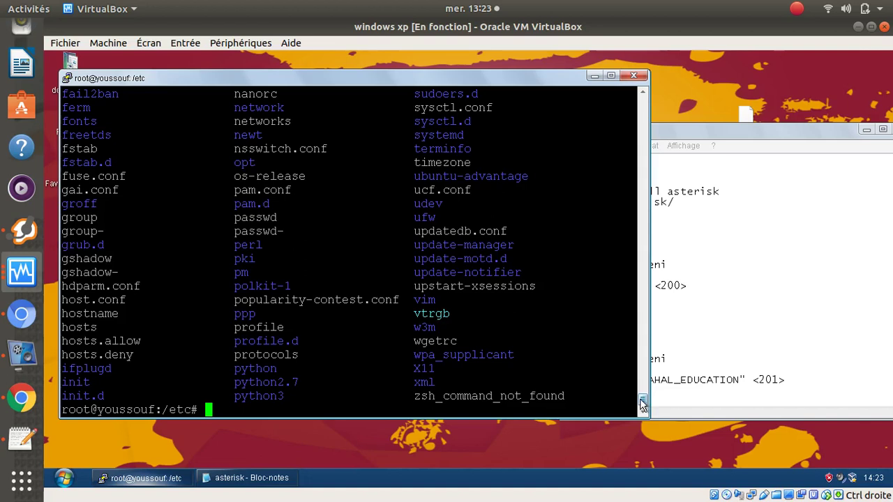
- Enter the asterisk folder with cd and Tab completion
{"action": "left_click_drag", "start_coordinate": [640, 399], "coordinate": [641, 383]}
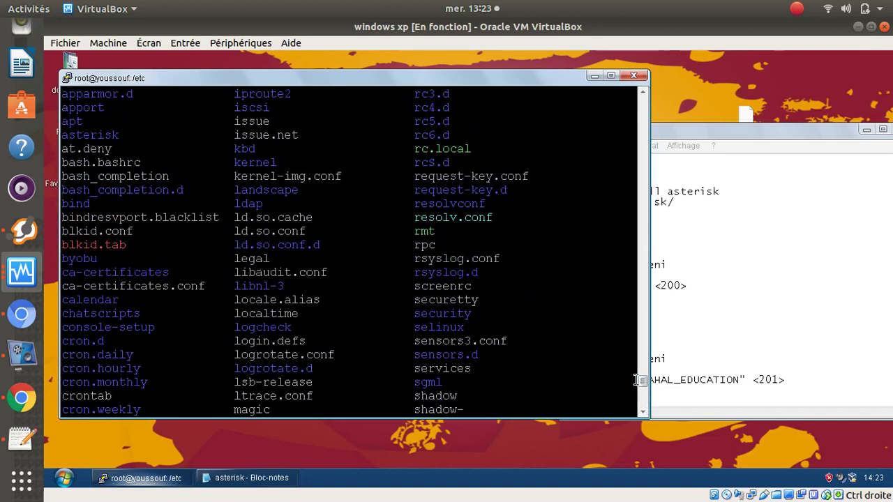
{"action": "left_click_drag", "start_coordinate": [125, 134], "coordinate": [62, 134]}
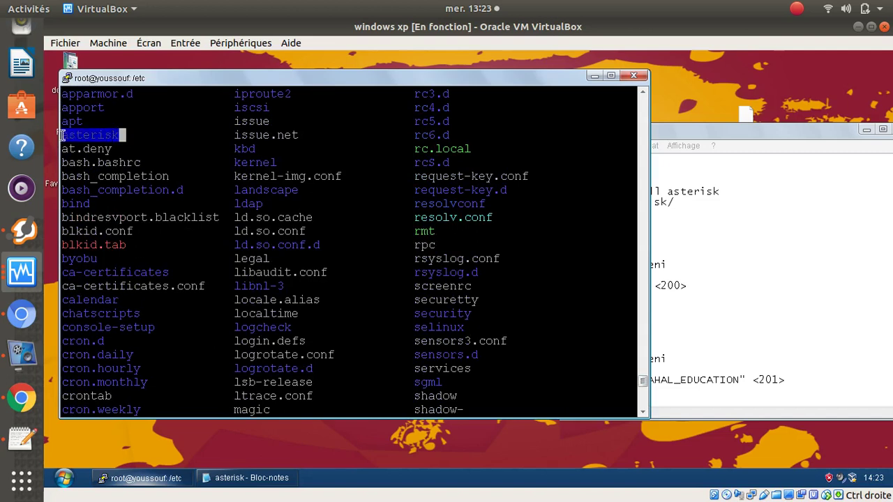
{"action": "left_click", "coordinate": [591, 78]}
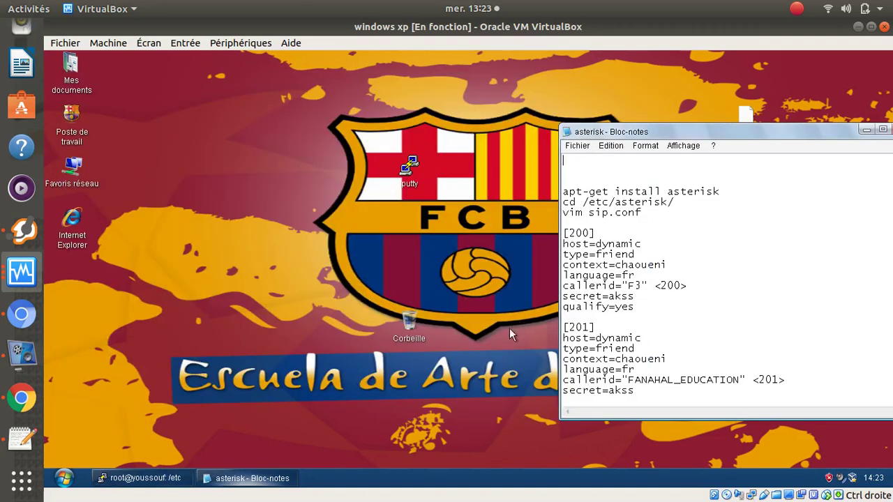
{"action": "left_click", "coordinate": [140, 478]}
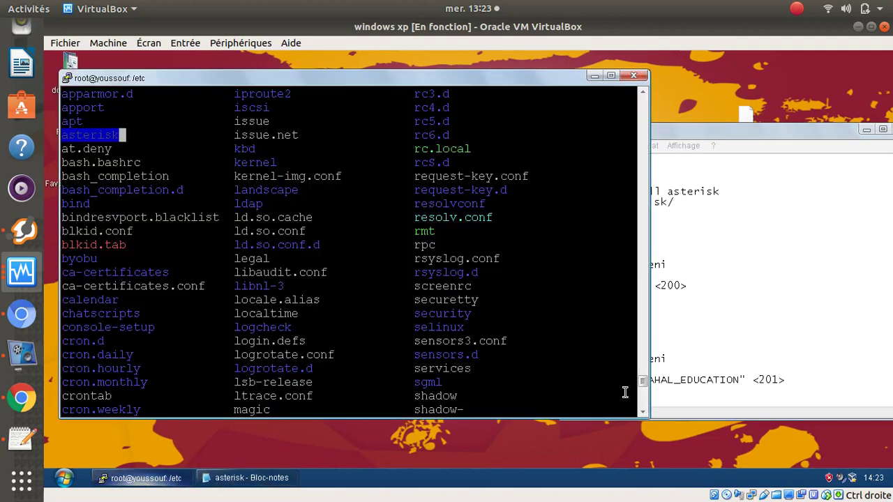
{"action": "left_click_drag", "start_coordinate": [643, 388], "coordinate": [643, 417]}
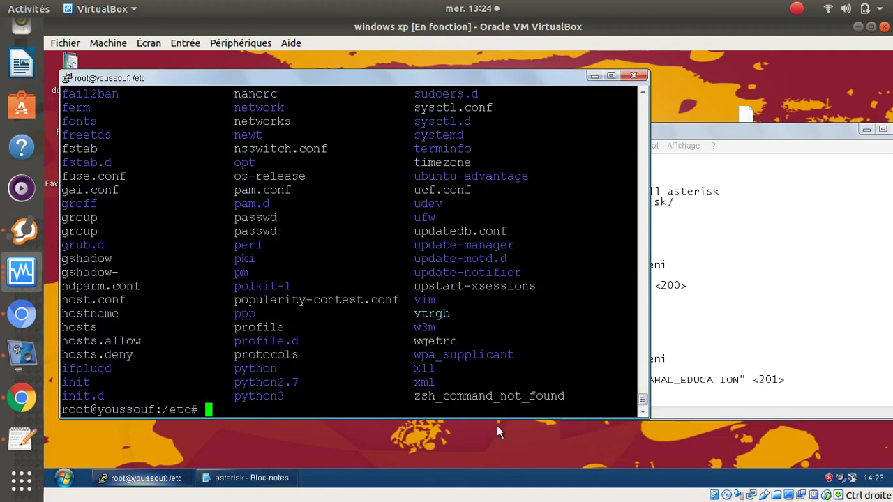
{"action": "type", "text": "cd qs"}
{"action": "key", "text": "BackSpace"}
{"action": "key", "text": "BackSpace"}
{"action": "type", "text": "asterisk/"}
{"action": "key", "text": "Tab"}
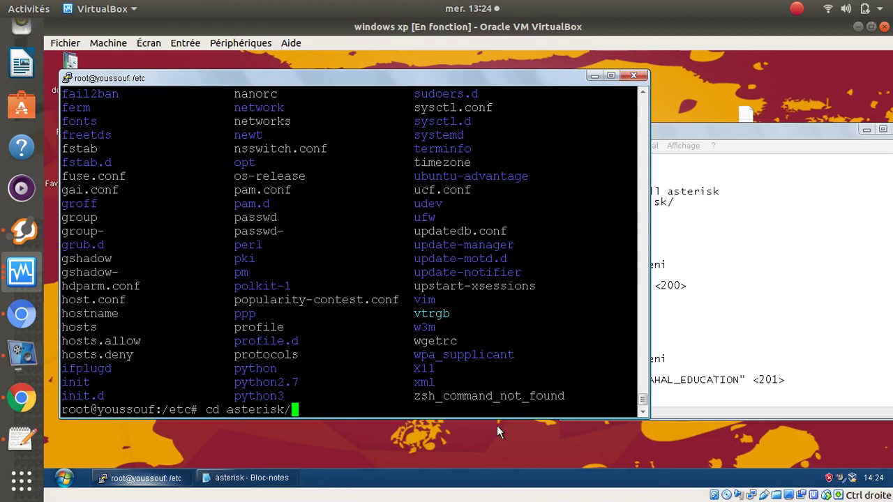
{"action": "key", "text": "Return"}
- List the Asterisk config files, go home, then return to /etc/asterisk
{"action": "type", "text": "ls"}
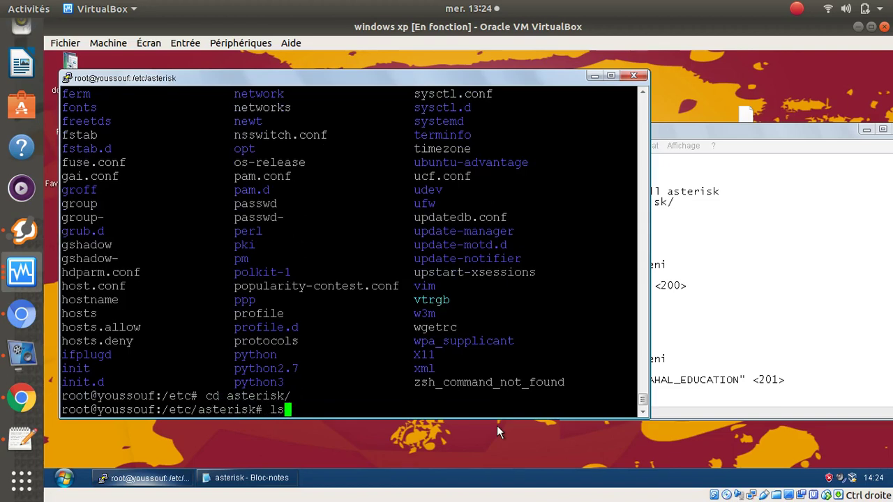
{"action": "key", "text": "Return"}
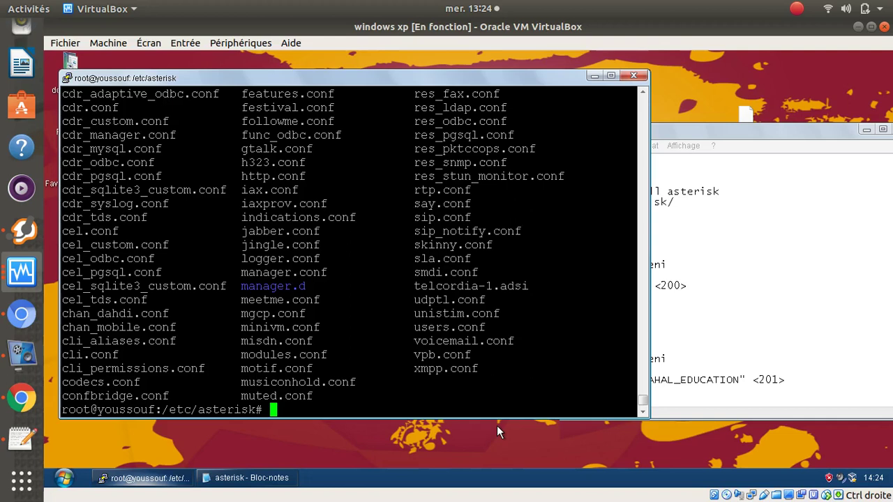
{"action": "type", "text": "cd"}
{"action": "key", "text": "Return"}
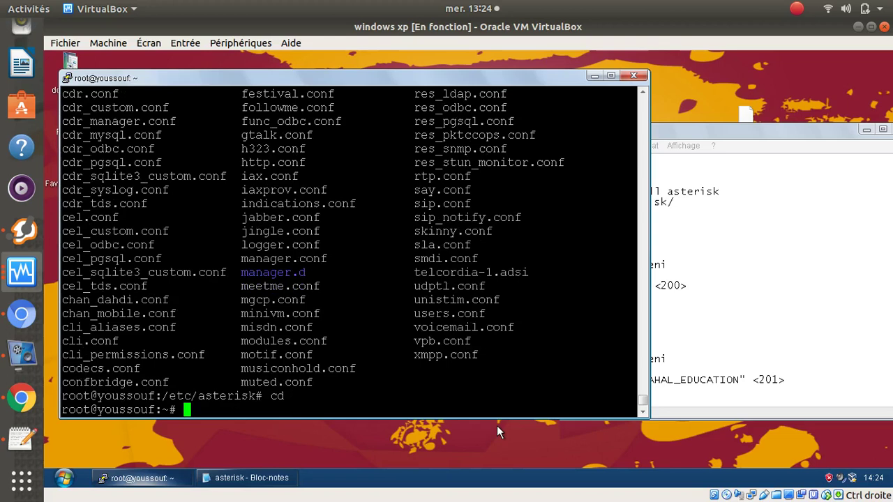
{"action": "type", "text": "cd /etc/"}
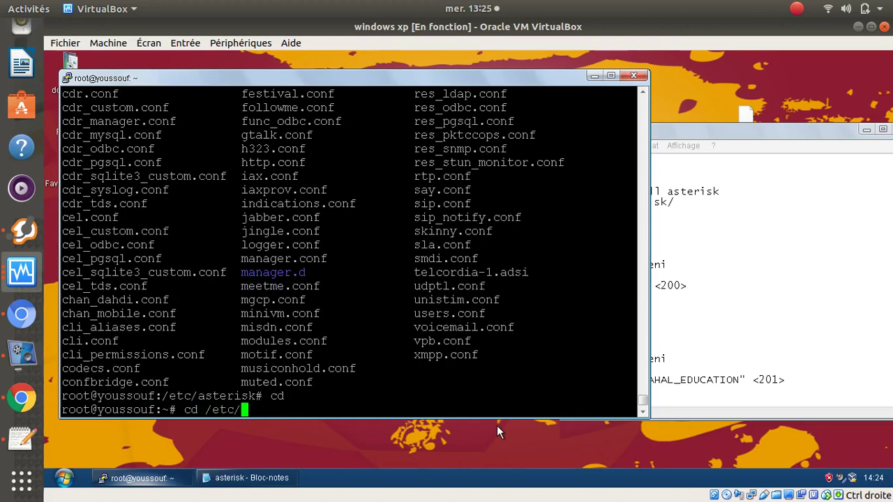
{"action": "type", "text": "as"}
{"action": "key", "text": "Tab"}
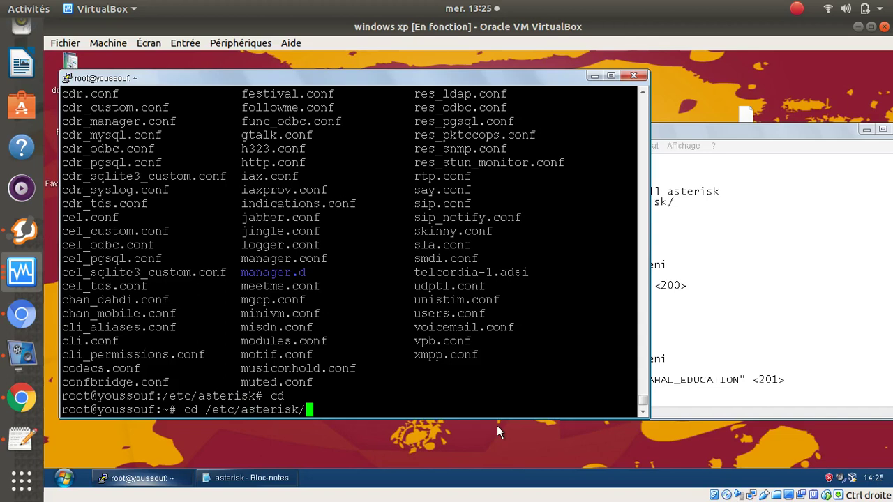
{"action": "key", "text": "Return"}
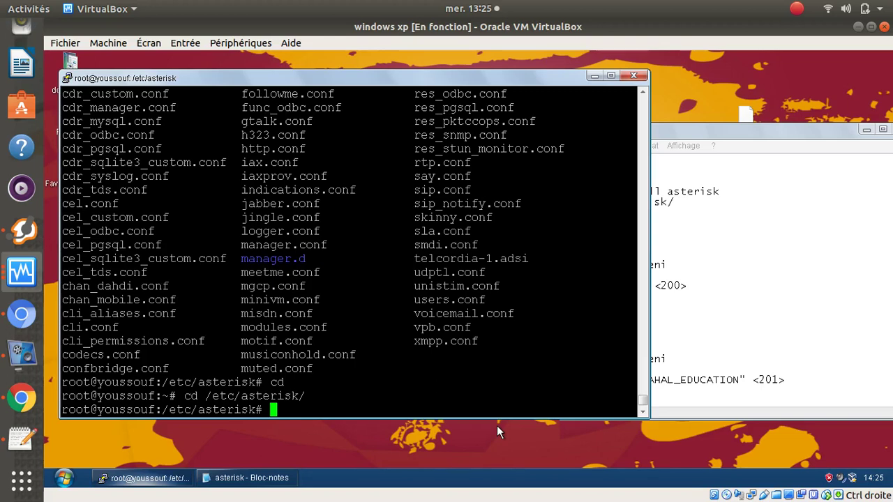
- Type 'vim sip.conf' at the prompt using Tab completion
{"action": "type", "text": "vi,"}
{"action": "key", "text": "BackSpace"}
{"action": "type", "text": "m"}
{"action": "type", "text": "sip.c"}
{"action": "key", "text": "Tab"}
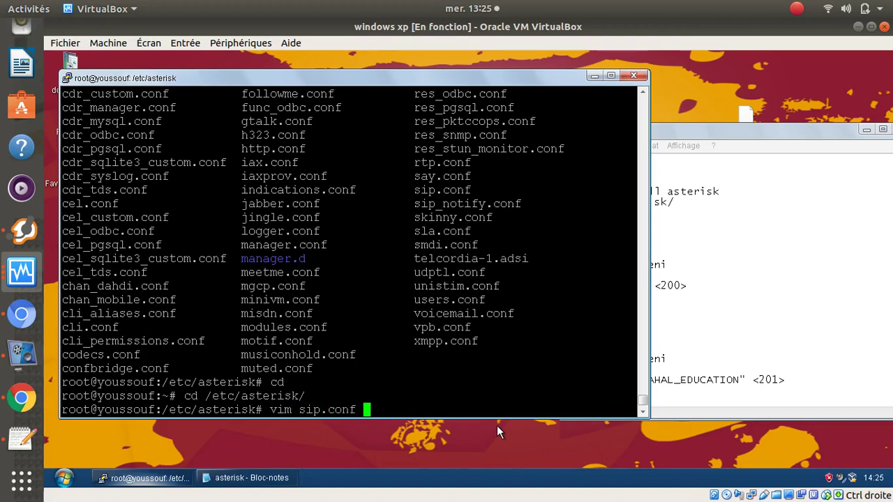
- Open sip.conf in vim, go to its final line and add two blank lines after it
{"action": "key", "text": "Return"}
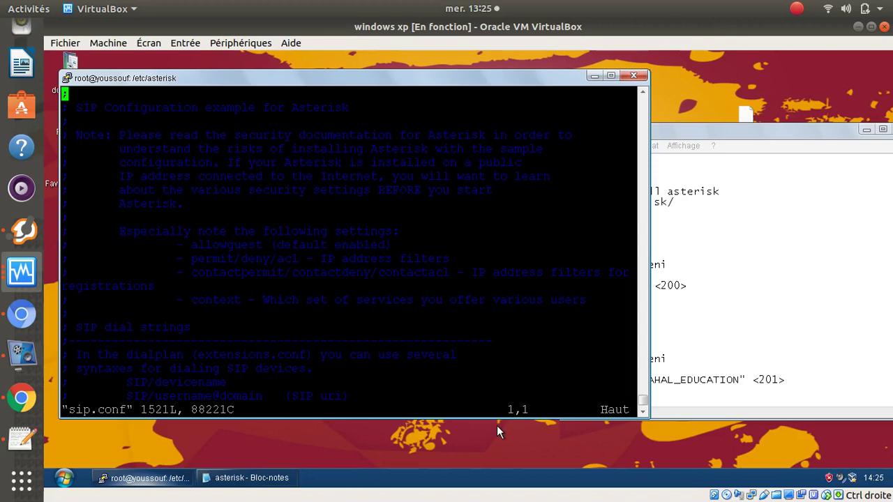
{"action": "key", "text": "shift+g"}
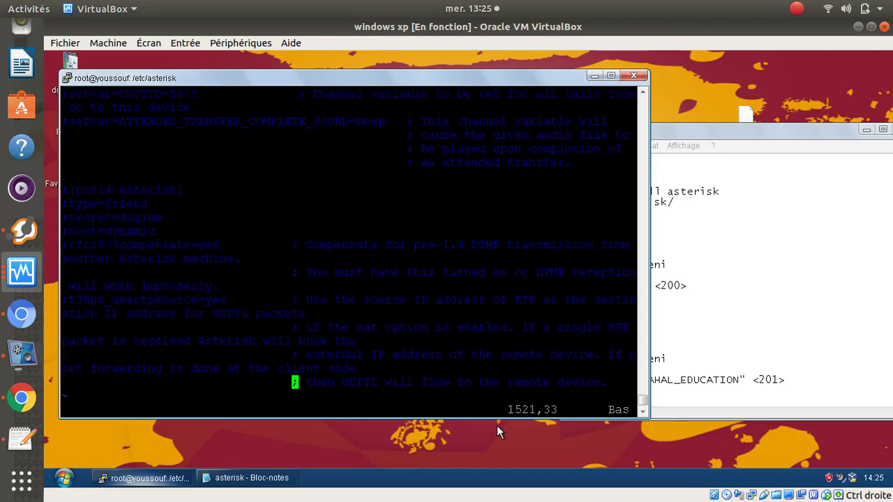
{"action": "key", "text": "i"}
{"action": "key", "text": "Right"}
{"action": "key", "text": "Right"}
{"action": "key", "text": "Right"}
{"action": "key", "text": "Right"}
{"action": "key", "text": "Right"}
{"action": "key", "text": "Right"}
{"action": "key", "text": "Right"}
{"action": "key", "text": "Right"}
{"action": "key", "text": "Right"}
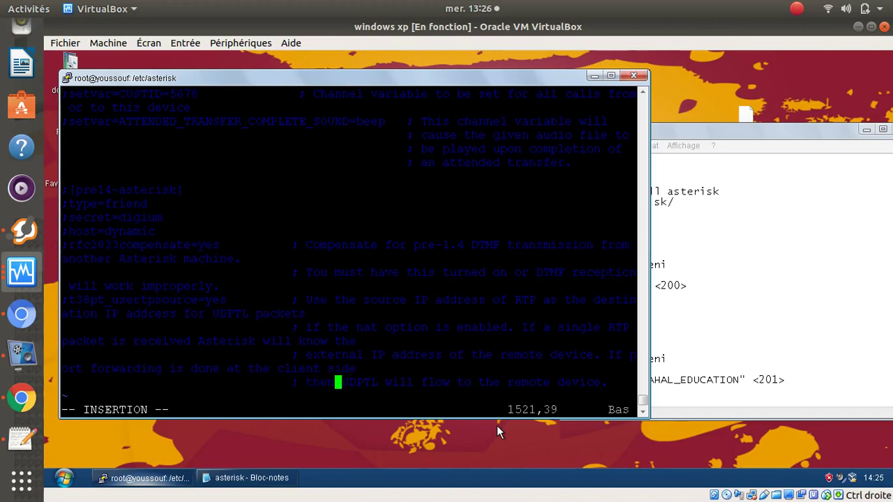
{"action": "key", "text": "Right"}
{"action": "key", "text": "Right"}
{"action": "key", "text": "Right"}
{"action": "key", "text": "Right"}
{"action": "key", "text": "Right"}
{"action": "key", "text": "Right"}
{"action": "key", "text": "Right"}
{"action": "key", "text": "Right"}
{"action": "key", "text": "Right"}
{"action": "key", "text": "Right"}
{"action": "key", "text": "Right"}
{"action": "key", "text": "Right"}
{"action": "key", "text": "Right"}
{"action": "key", "text": "Right"}
{"action": "key", "text": "Right"}
{"action": "key", "text": "Right"}
{"action": "key", "text": "Right"}
{"action": "key", "text": "Right"}
{"action": "key", "text": "Right"}
{"action": "key", "text": "Right"}
{"action": "key", "text": "Right"}
{"action": "key", "text": "Right"}
{"action": "key", "text": "Return"}
{"action": "key", "text": "Return"}
{"action": "key", "text": "Return"}
{"action": "key", "text": "Return"}
{"action": "key", "text": "Return"}
{"action": "key", "text": "Return"}
{"action": "key", "text": "Return"}
{"action": "key", "text": "Return"}
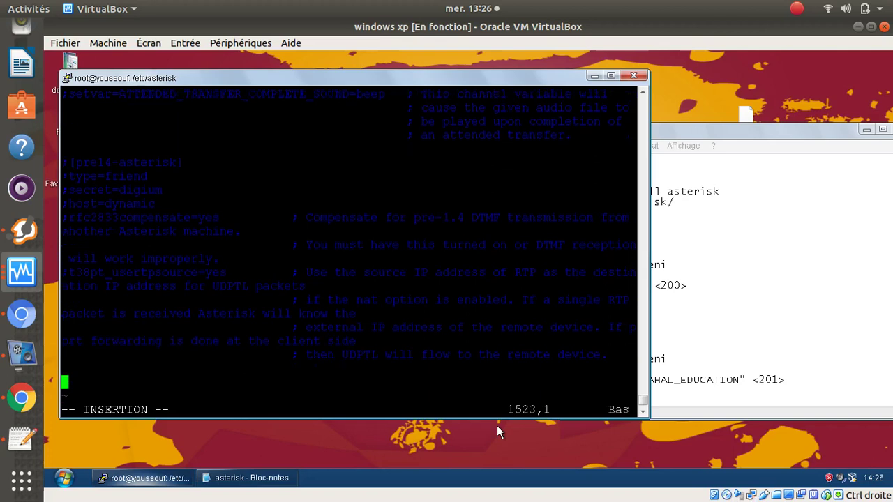
{"action": "key", "text": "Return"}
{"action": "key", "text": "Return"}
{"action": "key", "text": "Return"}
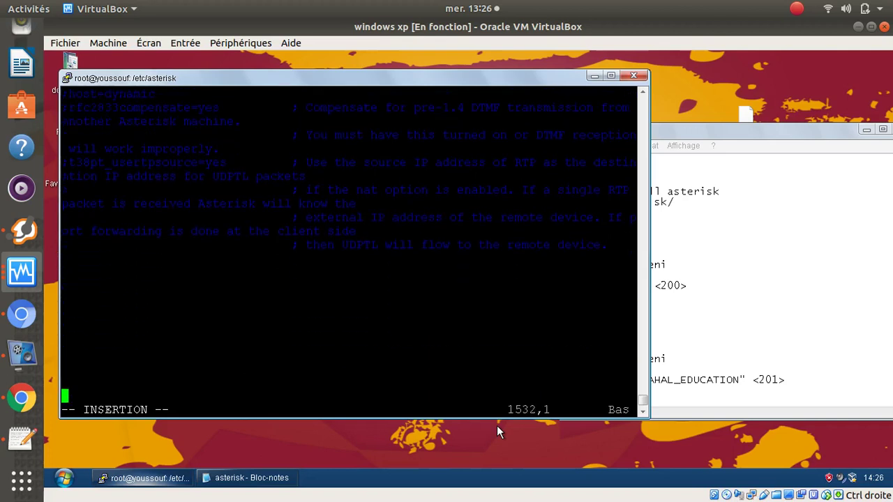
- Select the [200] to [202] peer blocks in the Notepad notes and switch back to the PuTTY terminal
{"action": "left_click", "coordinate": [760, 131]}
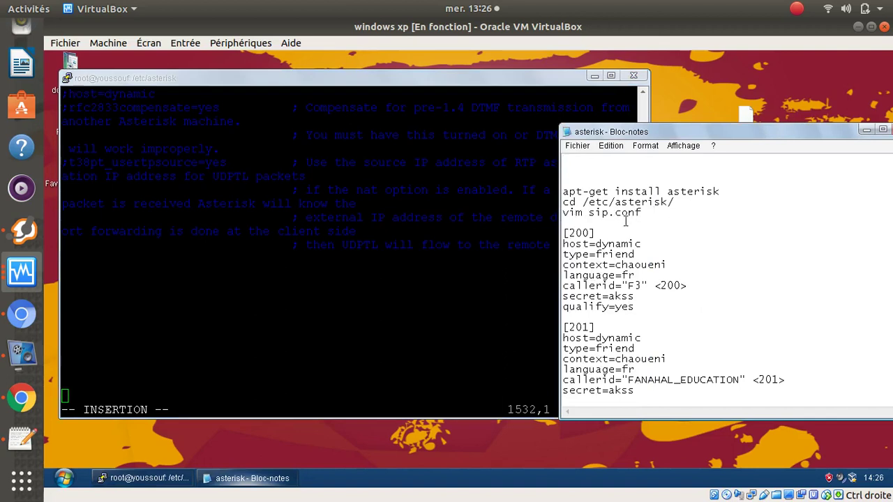
{"action": "left_click_drag", "start_coordinate": [563, 235], "coordinate": [642, 438]}
{"action": "key", "text": "ctrl+c"}
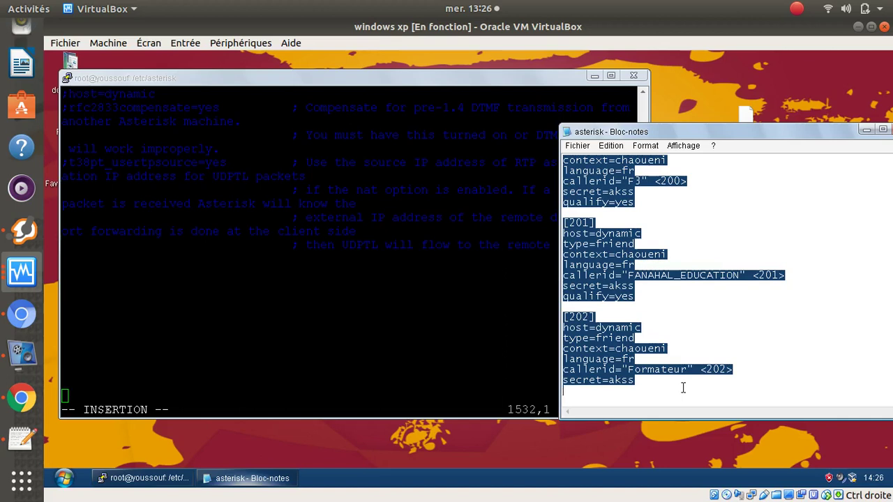
{"action": "left_click", "coordinate": [83, 321]}
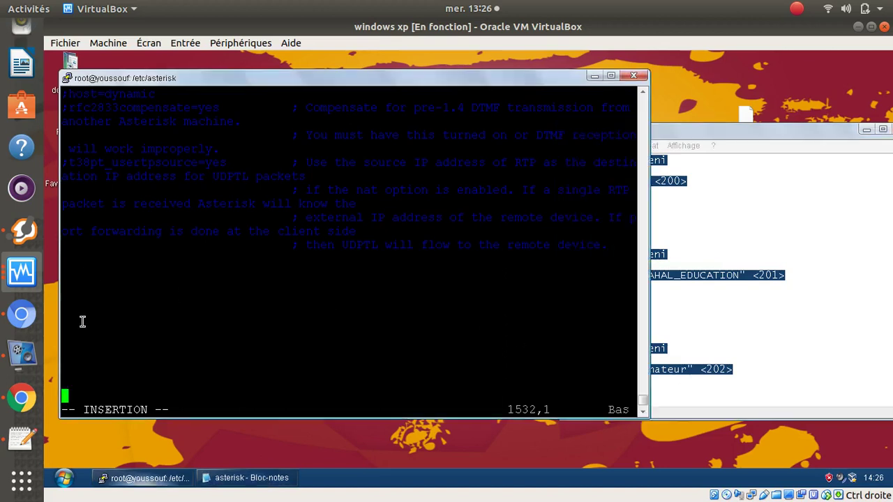
- Paste the [200], [201] and [202] peer blocks into sip.conf and save it with :x!
{"action": "right_click", "coordinate": [83, 322]}
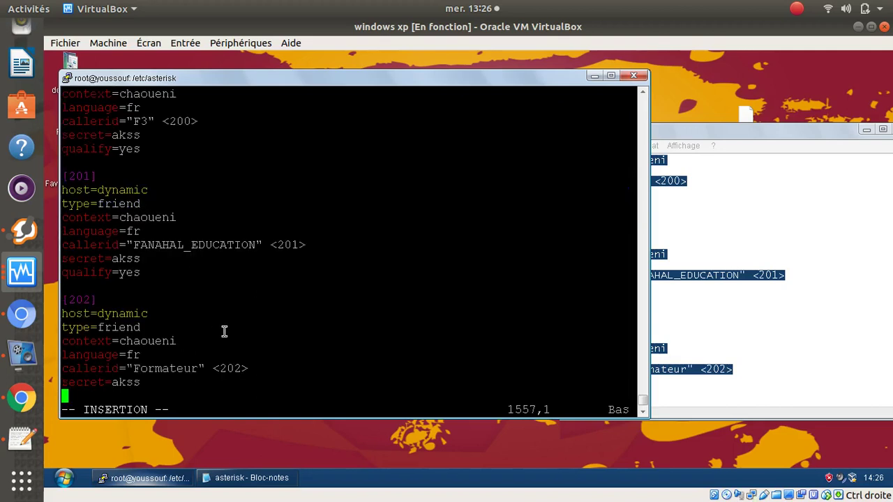
{"action": "key", "text": "Up"}
{"action": "key", "text": "Up"}
{"action": "key", "text": "Up"}
{"action": "key", "text": "Up"}
{"action": "key", "text": "Up"}
{"action": "key", "text": "Up"}
{"action": "key", "text": "Up"}
{"action": "key", "text": "Up"}
{"action": "key", "text": "Up"}
{"action": "key", "text": "Up"}
{"action": "key", "text": "Up"}
{"action": "key", "text": "Up"}
{"action": "key", "text": "Up"}
{"action": "key", "text": "Up"}
{"action": "key", "text": "Up"}
{"action": "key", "text": "Up"}
{"action": "key", "text": "Up"}
{"action": "key", "text": "Up"}
{"action": "key", "text": "Up"}
{"action": "key", "text": "Up"}
{"action": "key", "text": "Up"}
{"action": "key", "text": "Up"}
{"action": "key", "text": "Up"}
{"action": "key", "text": "Up"}
{"action": "key", "text": "Up"}
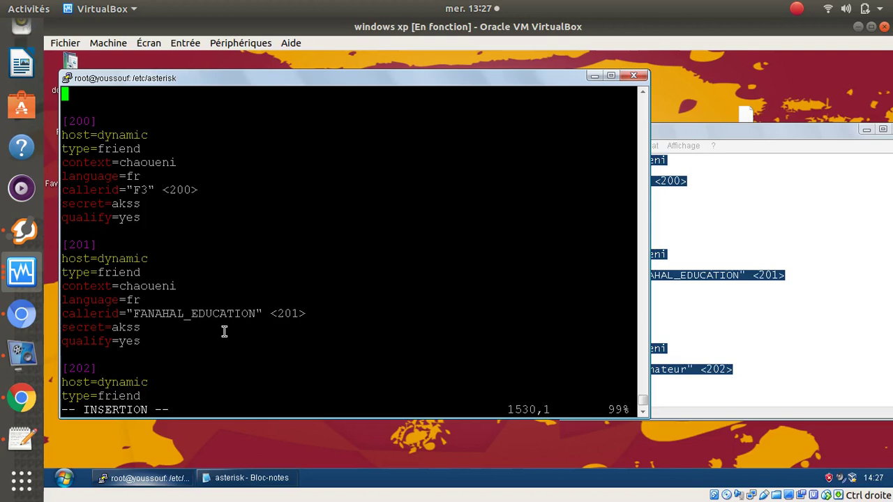
{"action": "key", "text": "Escape"}
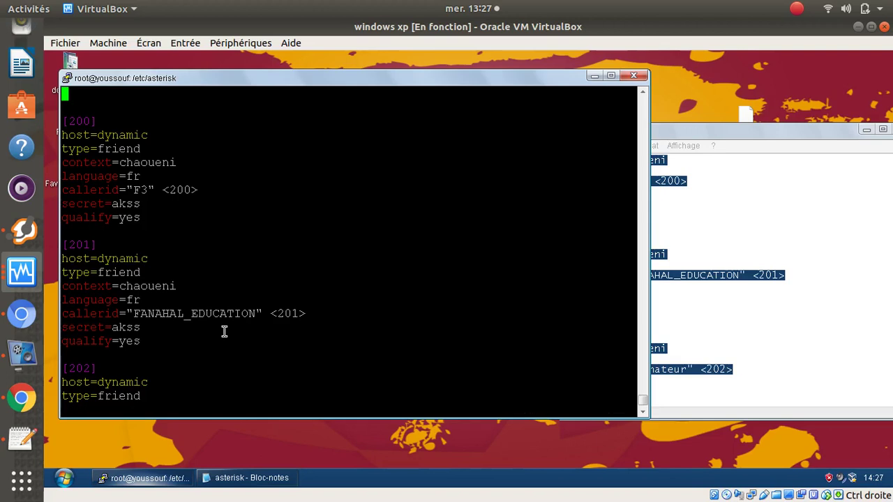
{"action": "key", "text": "shift+colon"}
{"action": "type", "text": "x!"}
{"action": "key", "text": "Return"}
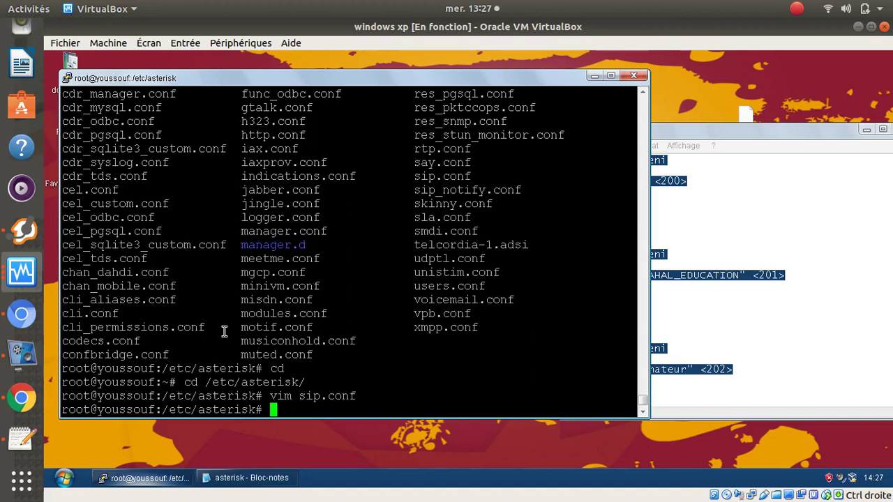
- List sip.conf with cat to show the saved 200, 201 and 202 peers
{"action": "type", "text": "cat sip."}
{"action": "key", "text": "Tab"}
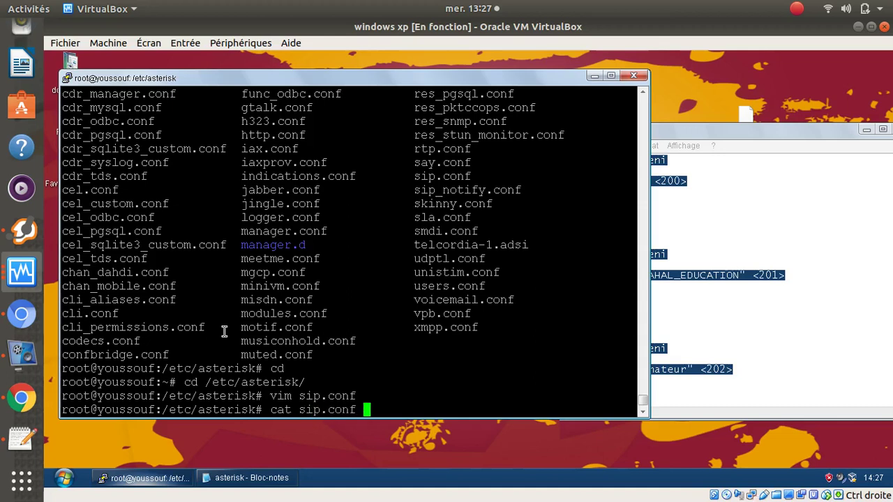
{"action": "key", "text": "Return"}
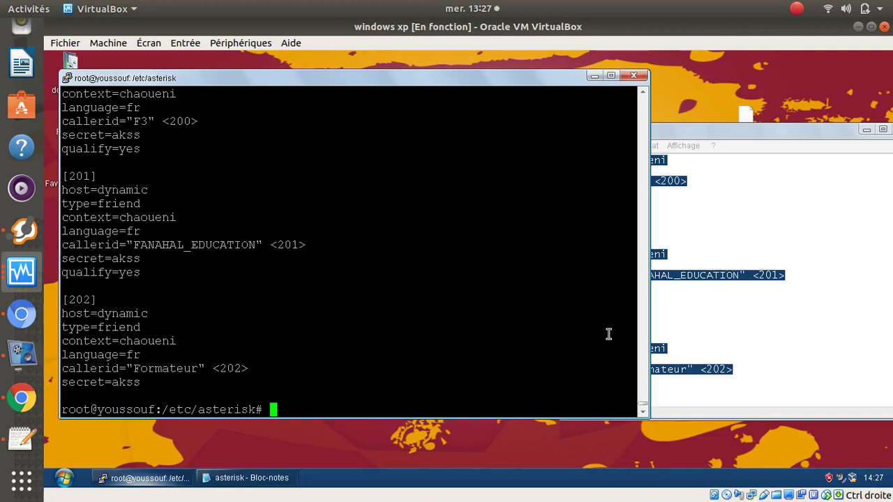
- Bring the asterisk notes window forward and drag it over the terminal
{"action": "left_click", "coordinate": [794, 340]}
{"action": "left_click_drag", "start_coordinate": [787, 135], "coordinate": [628, 143]}
{"action": "mouse_move", "coordinate": [759, 321]}
{"action": "left_mouse_down"}
{"action": "mouse_move", "coordinate": [744, 213]}
{"action": "mouse_move", "coordinate": [745, 330]}
{"action": "left_mouse_up"}
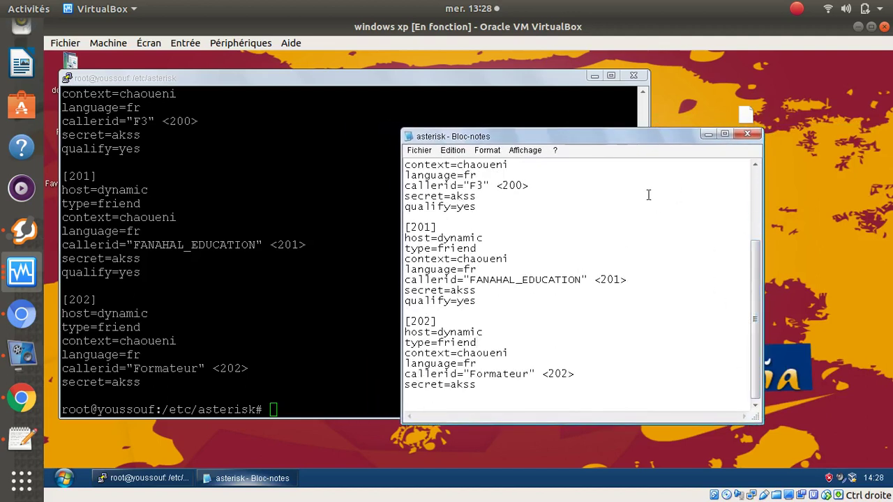
- Pause the screen recording and hide the recorder window
{"action": "left_click", "coordinate": [22, 355]}
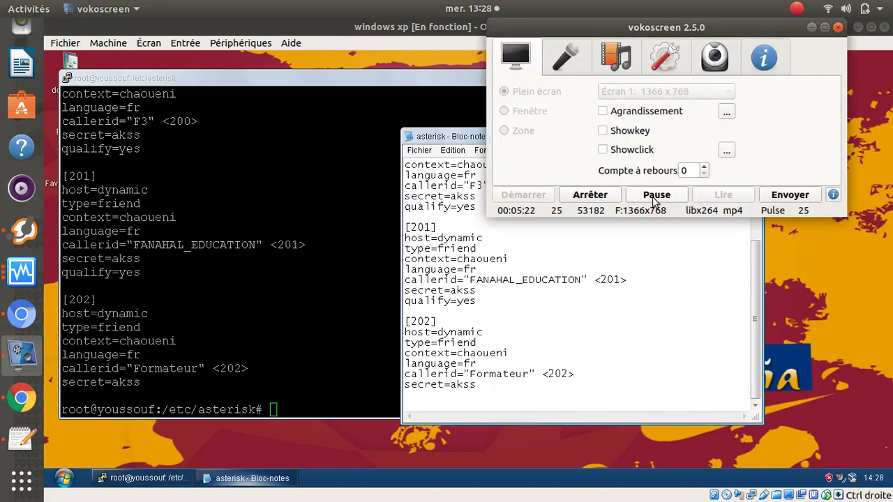
{"action": "left_click", "coordinate": [653, 198]}
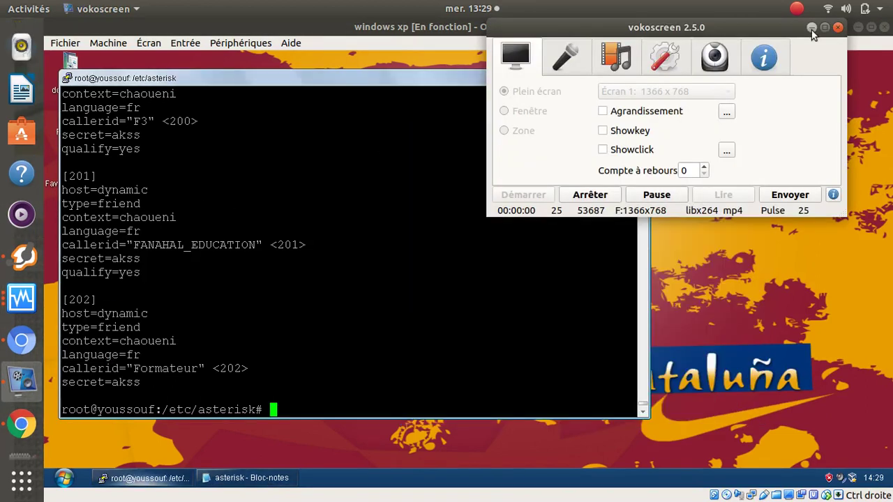
{"action": "left_click", "coordinate": [812, 28]}
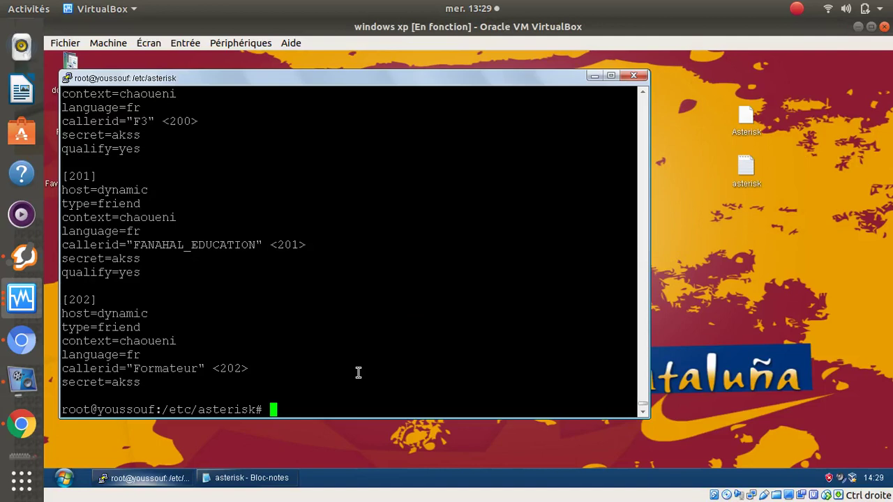
- Reopen sip.conf at its end and erase the [202] entry and most of [201]
{"action": "key", "text": "Up"}
{"action": "key", "text": "Up"}
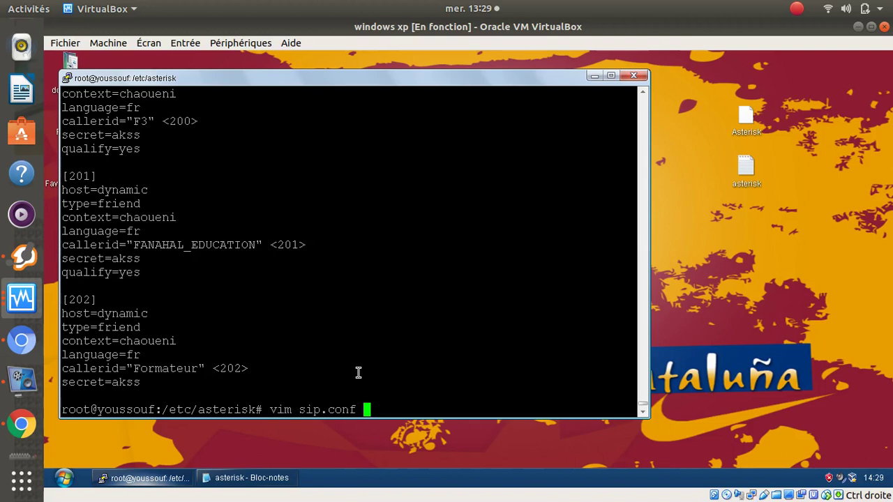
{"action": "key", "text": "Return"}
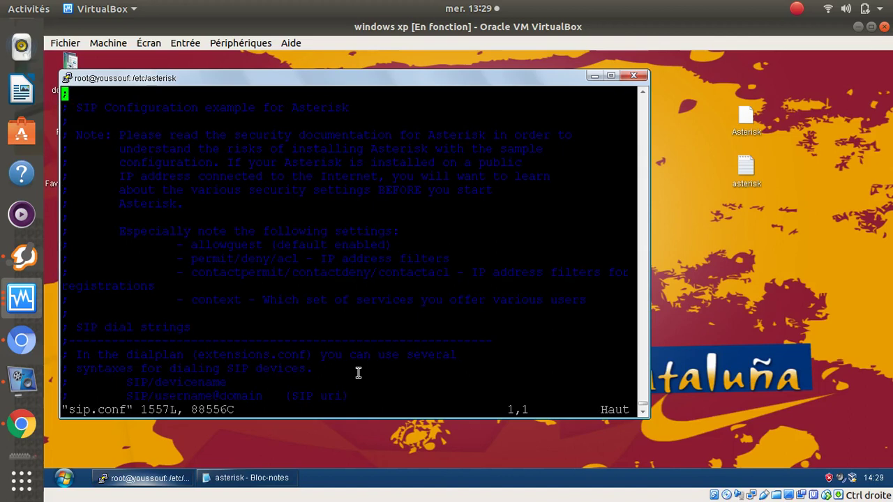
{"action": "key", "text": "shift+g"}
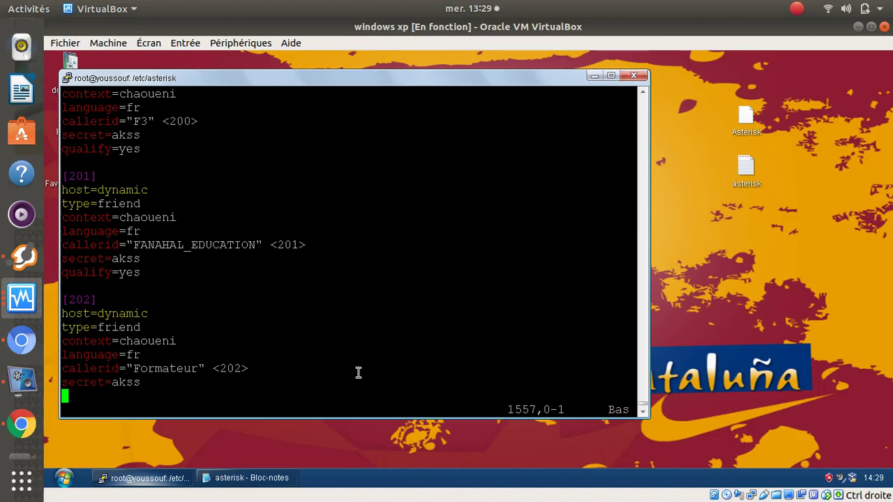
{"action": "key", "text": "i"}
{"action": "key", "text": "BackSpace"}
{"action": "key", "text": "BackSpace"}
{"action": "key", "text": "BackSpace"}
{"action": "key", "text": "BackSpace"}
{"action": "key", "text": "BackSpace"}
{"action": "key", "text": "BackSpace"}
{"action": "key", "text": "BackSpace"}
{"action": "key", "text": "BackSpace"}
{"action": "key", "text": "BackSpace"}
{"action": "key", "text": "BackSpace"}
{"action": "key", "text": "BackSpace"}
{"action": "key", "text": "BackSpace"}
{"action": "key", "text": "BackSpace"}
{"action": "key", "text": "BackSpace"}
{"action": "key", "text": "BackSpace"}
{"action": "key", "text": "BackSpace"}
{"action": "key", "text": "BackSpace"}
{"action": "key", "text": "BackSpace"}
{"action": "key", "text": "BackSpace"}
{"action": "key", "text": "BackSpace"}
{"action": "key", "text": "BackSpace"}
{"action": "key", "text": "BackSpace"}
{"action": "key", "text": "BackSpace"}
{"action": "key", "text": "BackSpace"}
{"action": "key", "text": "BackSpace"}
{"action": "key", "text": "BackSpace"}
{"action": "key", "text": "BackSpace"}
{"action": "key", "text": "BackSpace"}
{"action": "key", "text": "BackSpace"}
{"action": "key", "text": "BackSpace"}
{"action": "key", "text": "BackSpace"}
{"action": "key", "text": "BackSpace"}
{"action": "key", "text": "BackSpace"}
{"action": "key", "text": "BackSpace"}
{"action": "key", "text": "BackSpace"}
{"action": "key", "text": "BackSpace"}
{"action": "key", "text": "BackSpace"}
{"action": "key", "text": "BackSpace"}
{"action": "key", "text": "BackSpace"}
{"action": "key", "text": "BackSpace"}
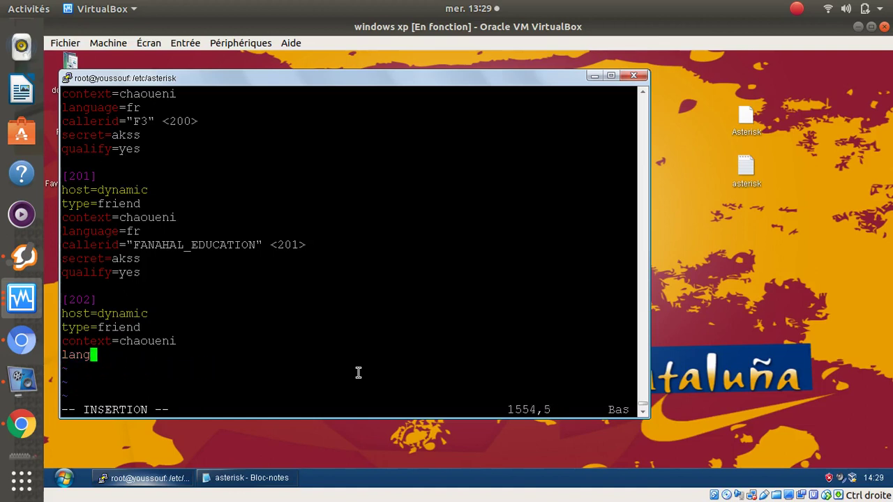
{"action": "key", "text": "BackSpace"}
{"action": "key", "text": "BackSpace"}
{"action": "key", "text": "BackSpace"}
{"action": "key", "text": "BackSpace"}
{"action": "key", "text": "BackSpace"}
{"action": "key", "text": "BackSpace"}
{"action": "key", "text": "BackSpace"}
{"action": "key", "text": "BackSpace"}
{"action": "key", "text": "BackSpace"}
{"action": "key", "text": "BackSpace"}
{"action": "key", "text": "BackSpace"}
{"action": "key", "text": "BackSpace"}
{"action": "key", "text": "BackSpace"}
{"action": "key", "text": "BackSpace"}
{"action": "key", "text": "BackSpace"}
{"action": "key", "text": "BackSpace"}
{"action": "key", "text": "BackSpace"}
{"action": "key", "text": "BackSpace"}
{"action": "key", "text": "BackSpace"}
{"action": "key", "text": "BackSpace"}
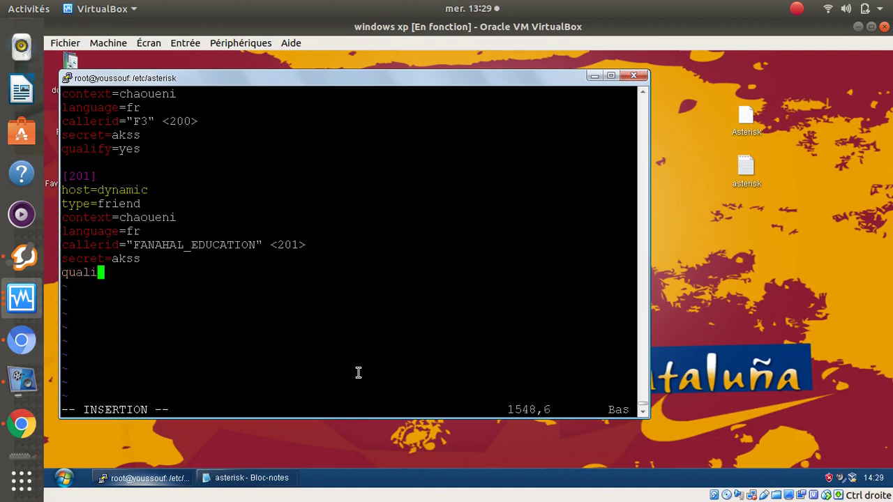
{"action": "key", "text": "BackSpace"}
{"action": "key", "text": "BackSpace"}
{"action": "key", "text": "BackSpace"}
{"action": "key", "text": "BackSpace"}
{"action": "key", "text": "BackSpace"}
{"action": "key", "text": "BackSpace"}
{"action": "key", "text": "BackSpace"}
{"action": "key", "text": "BackSpace"}
{"action": "key", "text": "BackSpace"}
{"action": "key", "text": "BackSpace"}
{"action": "key", "text": "BackSpace"}
{"action": "key", "text": "BackSpace"}
{"action": "key", "text": "BackSpace"}
{"action": "key", "text": "BackSpace"}
{"action": "key", "text": "BackSpace"}
{"action": "key", "text": "BackSpace"}
{"action": "key", "text": "BackSpace"}
{"action": "key", "text": "BackSpace"}
{"action": "key", "text": "BackSpace"}
{"action": "key", "text": "BackSpace"}
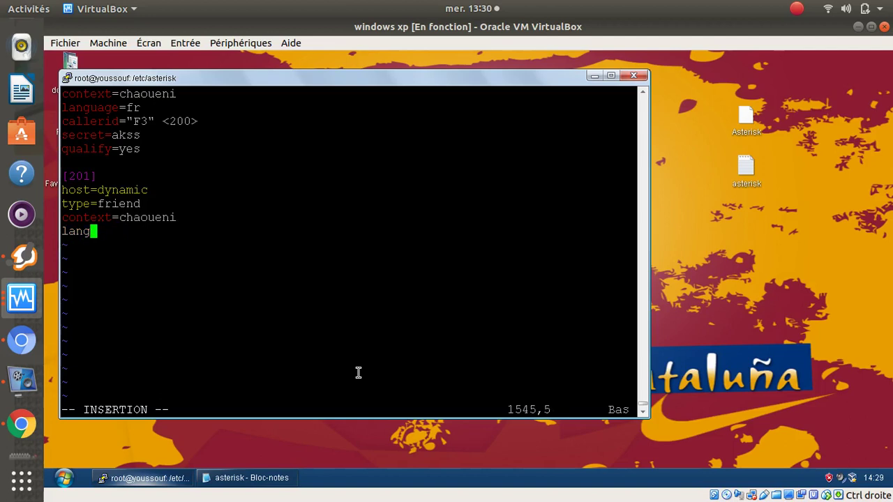
{"action": "key", "text": "BackSpace"}
{"action": "key", "text": "BackSpace"}
{"action": "key", "text": "BackSpace"}
{"action": "key", "text": "BackSpace"}
{"action": "key", "text": "BackSpace"}
{"action": "key", "text": "BackSpace"}
{"action": "key", "text": "BackSpace"}
{"action": "key", "text": "BackSpace"}
{"action": "key", "text": "BackSpace"}
{"action": "key", "text": "BackSpace"}
{"action": "key", "text": "BackSpace"}
{"action": "key", "text": "BackSpace"}
{"action": "key", "text": "BackSpace"}
{"action": "key", "text": "BackSpace"}
{"action": "key", "text": "BackSpace"}
{"action": "key", "text": "BackSpace"}
{"action": "key", "text": "BackSpace"}
{"action": "key", "text": "BackSpace"}
{"action": "key", "text": "BackSpace"}
{"action": "key", "text": "BackSpace"}
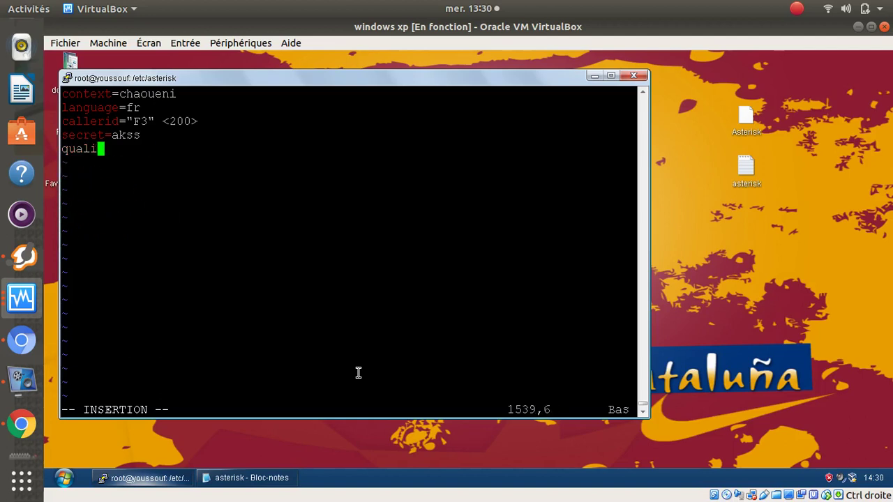
- Erase the remaining [200] block, from its callerid line up to its header
{"action": "key", "text": "Up"}
{"action": "key", "text": "Up"}
{"action": "key", "text": "Up"}
{"action": "key", "text": "Up"}
{"action": "key", "text": "Up"}
{"action": "key", "text": "Up"}
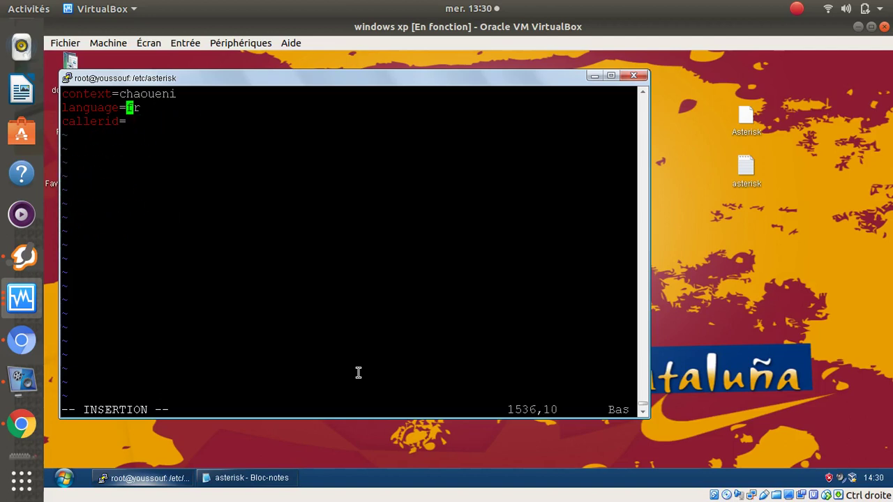
{"action": "key", "text": "Up"}
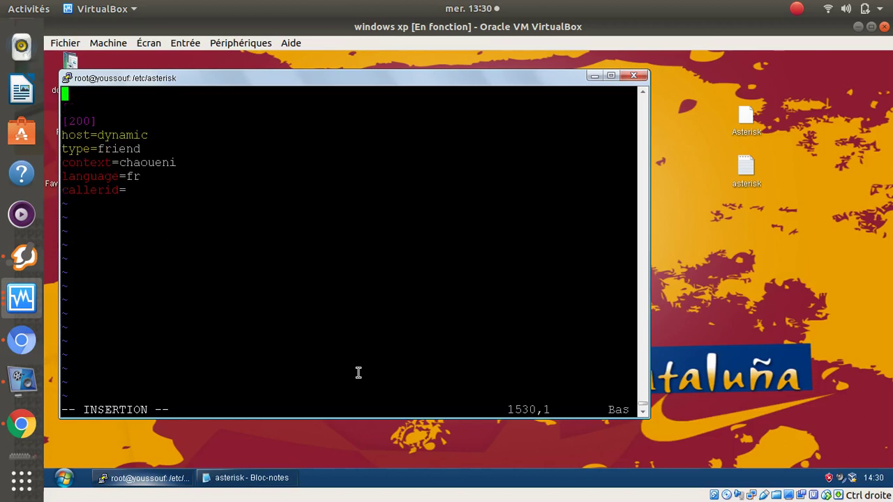
{"action": "key", "text": "Down"}
{"action": "key", "text": "Down"}
{"action": "key", "text": "Down"}
{"action": "key", "text": "Down"}
{"action": "key", "text": "Down"}
{"action": "key", "text": "Down"}
{"action": "key", "text": "Down"}
{"action": "key", "text": "BackSpace"}
{"action": "key", "text": "BackSpace"}
{"action": "key", "text": "BackSpace"}
{"action": "key", "text": "BackSpace"}
{"action": "key", "text": "BackSpace"}
{"action": "key", "text": "BackSpace"}
{"action": "key", "text": "BackSpace"}
{"action": "key", "text": "BackSpace"}
{"action": "key", "text": "BackSpace"}
{"action": "key", "text": "BackSpace"}
{"action": "key", "text": "BackSpace"}
{"action": "key", "text": "BackSpace"}
{"action": "key", "text": "BackSpace"}
{"action": "key", "text": "BackSpace"}
{"action": "key", "text": "BackSpace"}
{"action": "key", "text": "BackSpace"}
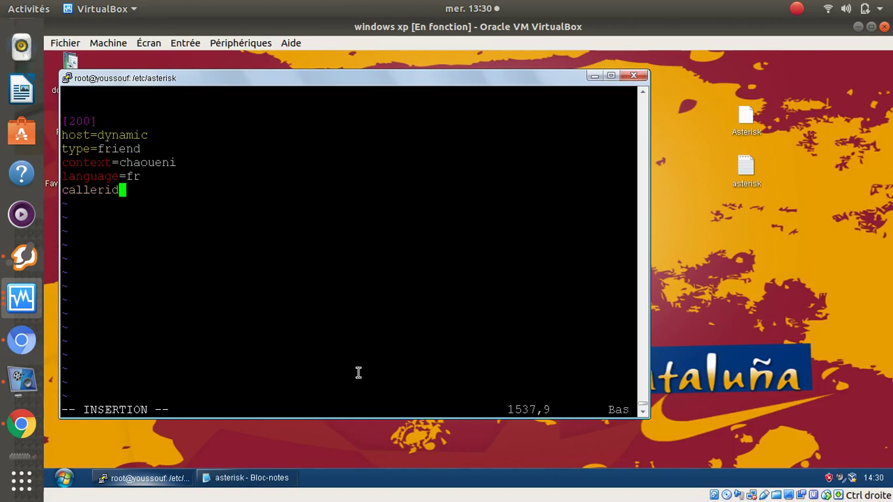
{"action": "key", "text": "BackSpace"}
{"action": "key", "text": "BackSpace"}
{"action": "key", "text": "BackSpace"}
{"action": "key", "text": "BackSpace"}
{"action": "key", "text": "BackSpace"}
{"action": "key", "text": "BackSpace"}
{"action": "key", "text": "BackSpace"}
{"action": "key", "text": "BackSpace"}
{"action": "key", "text": "BackSpace"}
{"action": "key", "text": "BackSpace"}
{"action": "key", "text": "BackSpace"}
{"action": "key", "text": "BackSpace"}
{"action": "key", "text": "BackSpace"}
{"action": "key", "text": "BackSpace"}
{"action": "key", "text": "BackSpace"}
{"action": "key", "text": "BackSpace"}
{"action": "key", "text": "BackSpace"}
{"action": "key", "text": "BackSpace"}
{"action": "key", "text": "BackSpace"}
{"action": "key", "text": "BackSpace"}
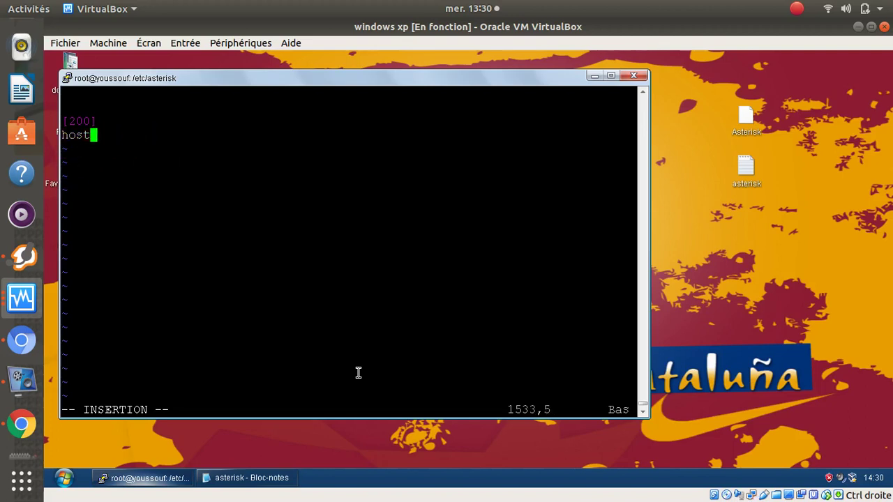
{"action": "key", "text": "BackSpace"}
{"action": "key", "text": "BackSpace"}
{"action": "key", "text": "BackSpace"}
{"action": "key", "text": "BackSpace"}
{"action": "key", "text": "BackSpace"}
{"action": "key", "text": "BackSpace"}
{"action": "key", "text": "BackSpace"}
{"action": "key", "text": "BackSpace"}
{"action": "key", "text": "BackSpace"}
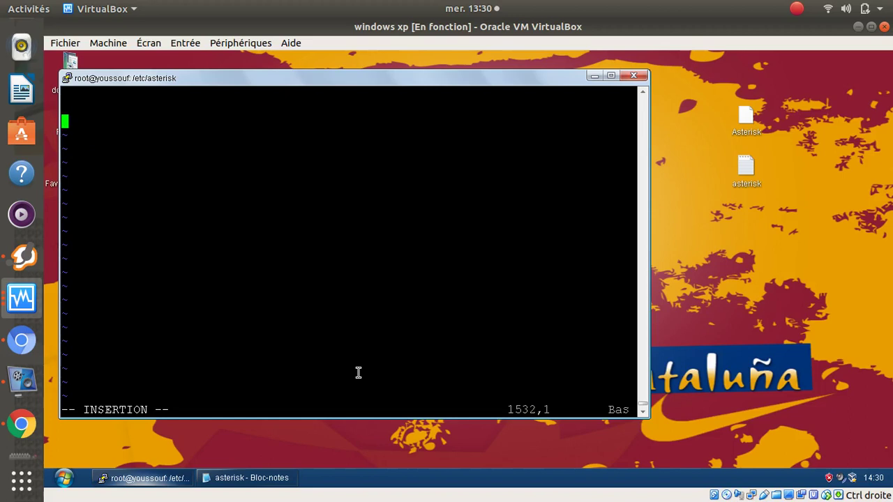
{"action": "left_click", "coordinate": [250, 485]}
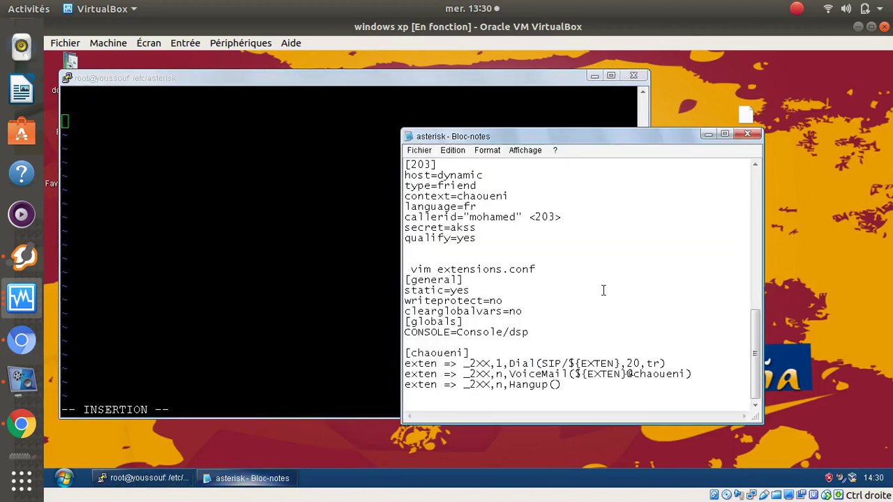
- Copy the [200]–[203] SIP entries from the notes and paste them at the end of sip.conf
{"action": "scroll", "coordinate": [604, 290], "scroll_direction": "up", "scroll_amount": 5}
{"action": "scroll", "coordinate": [604, 290], "scroll_direction": "up", "scroll_amount": 7}
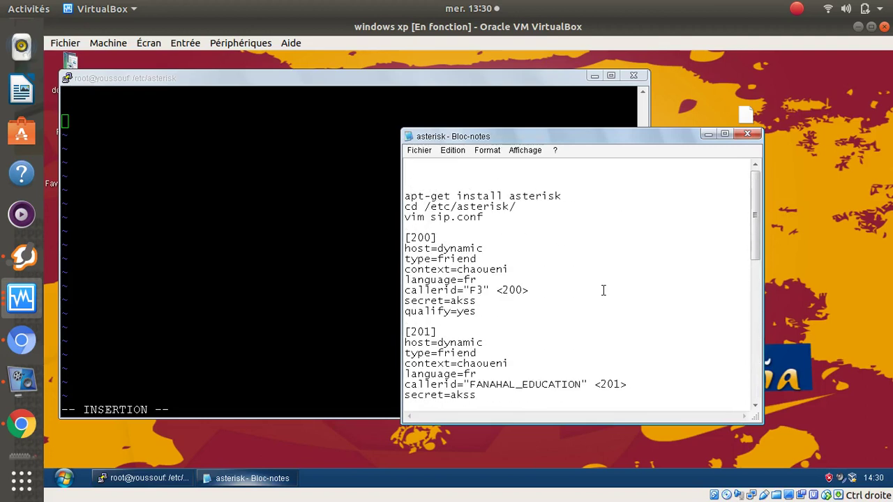
{"action": "left_click_drag", "start_coordinate": [406, 238], "coordinate": [487, 243]}
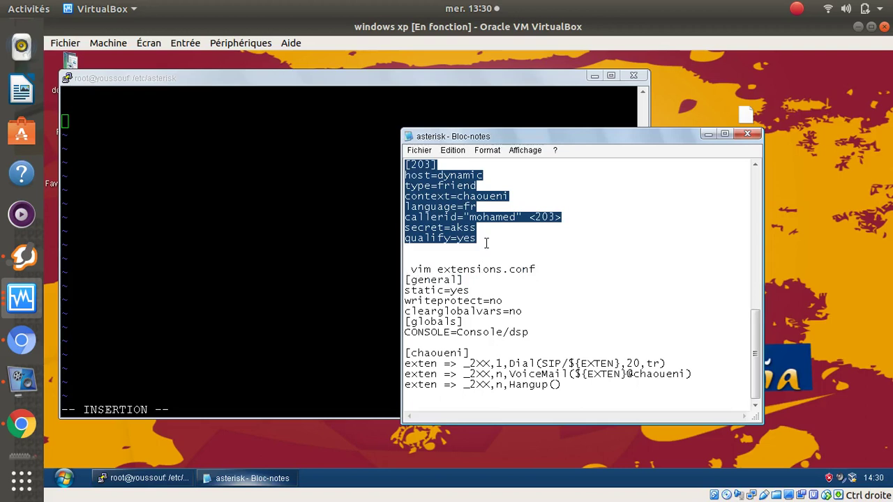
{"action": "left_click", "coordinate": [116, 131]}
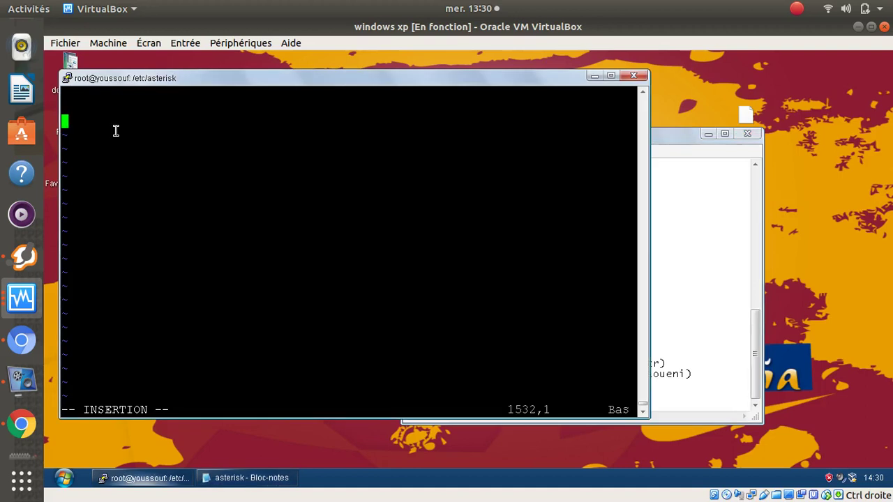
{"action": "right_click", "coordinate": [116, 131]}
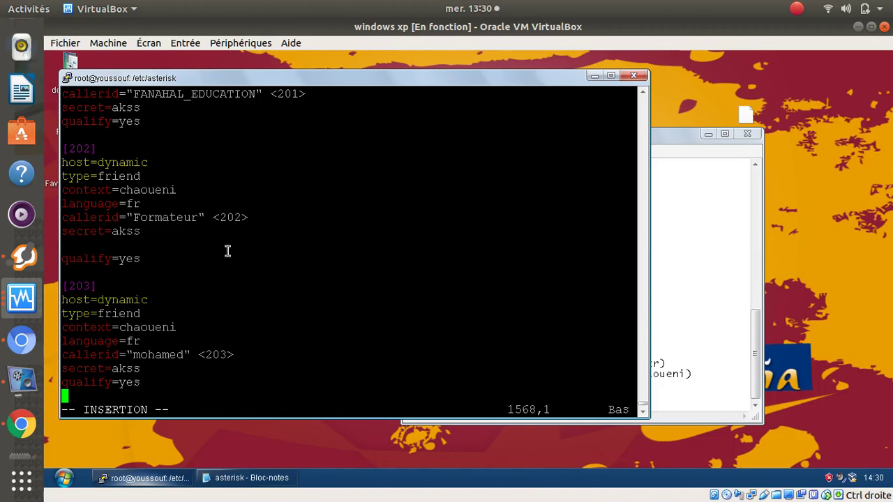
- Save sip.conf with :x!, then print it with cat to confirm the [203] peer
{"action": "key", "text": "Escape"}
{"action": "type", "text": ":"}
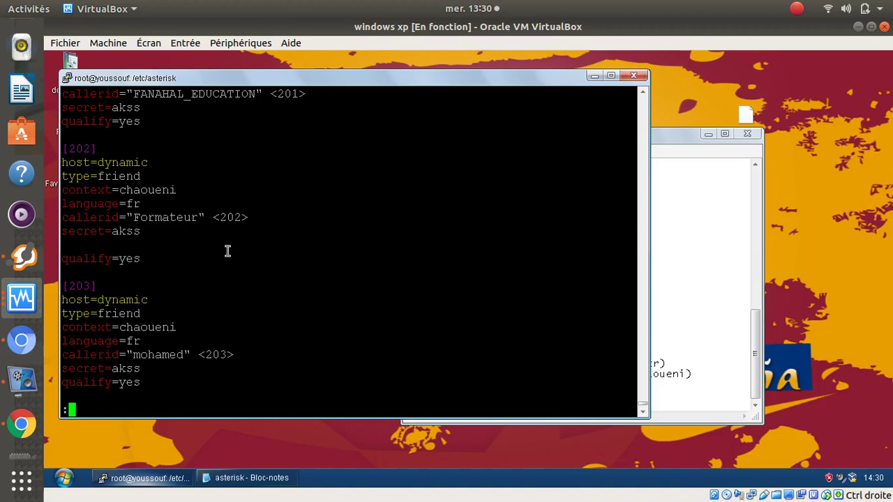
{"action": "type", "text": "x!"}
{"action": "key", "text": "Return"}
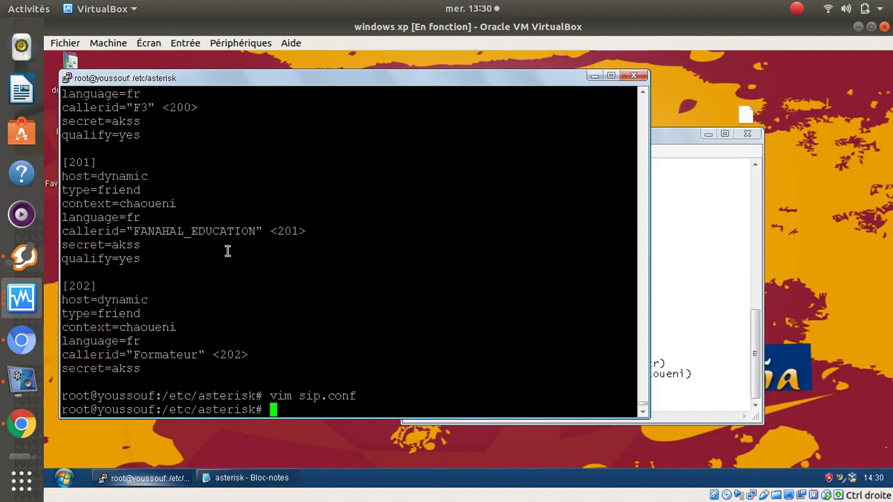
{"action": "key", "text": "Up"}
{"action": "key", "text": "Up"}
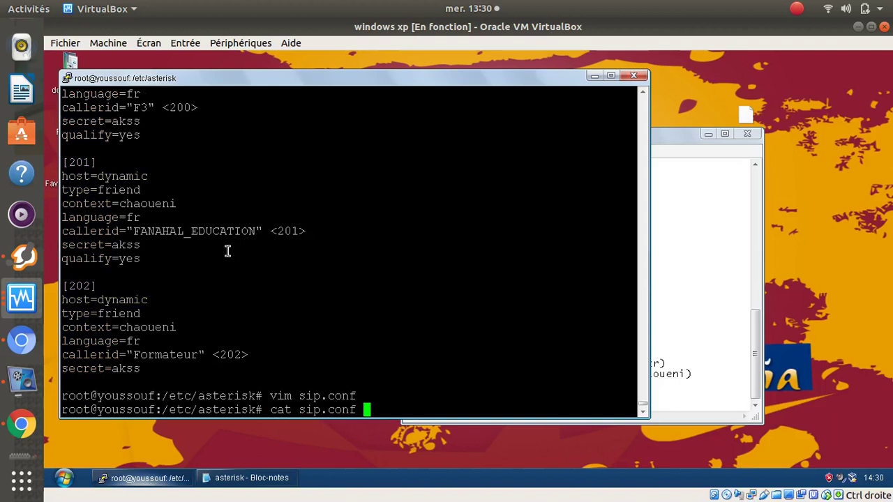
{"action": "key", "text": "Return"}
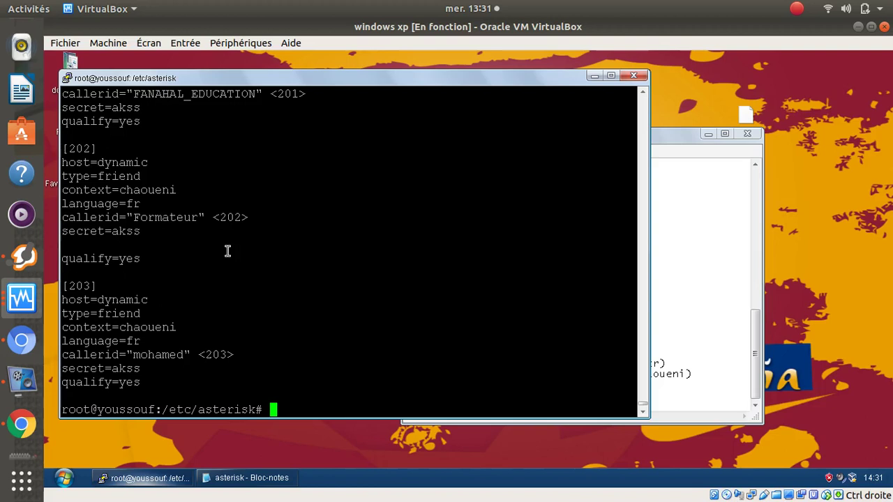
{"action": "left_click_drag", "start_coordinate": [90, 149], "coordinate": [73, 149]}
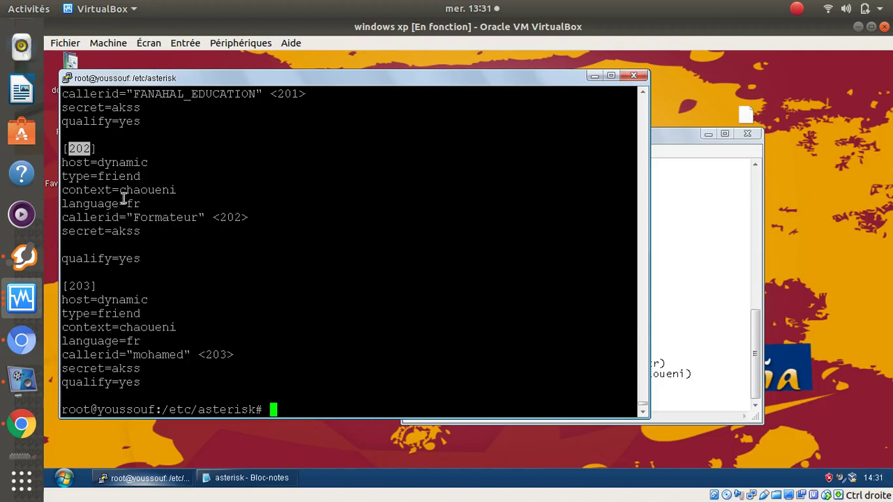
{"action": "left_click_drag", "start_coordinate": [120, 192], "coordinate": [174, 187]}
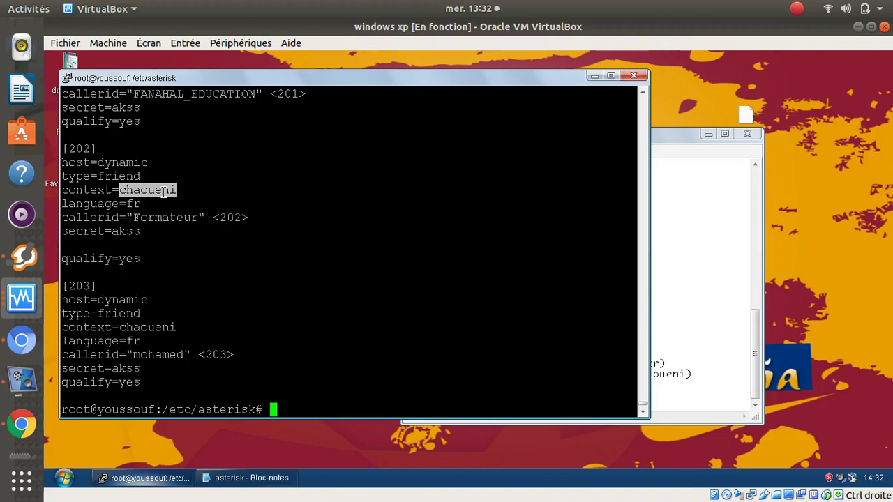
{"action": "left_click", "coordinate": [118, 193]}
{"action": "left_click_drag", "start_coordinate": [118, 193], "coordinate": [178, 190]}
- Open extensions.conf in vim and add empty lines after its final comment line
{"action": "type", "text": "vi"}
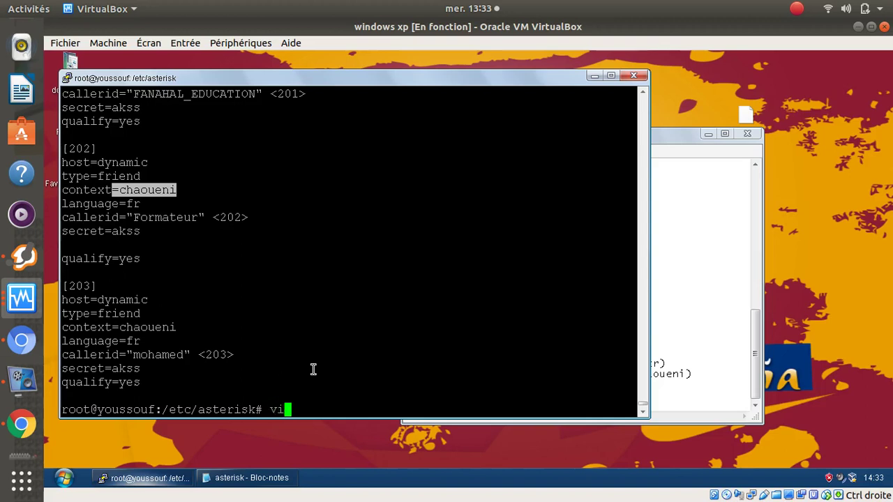
{"action": "type", "text": "m ext"}
{"action": "key", "text": "Tab"}
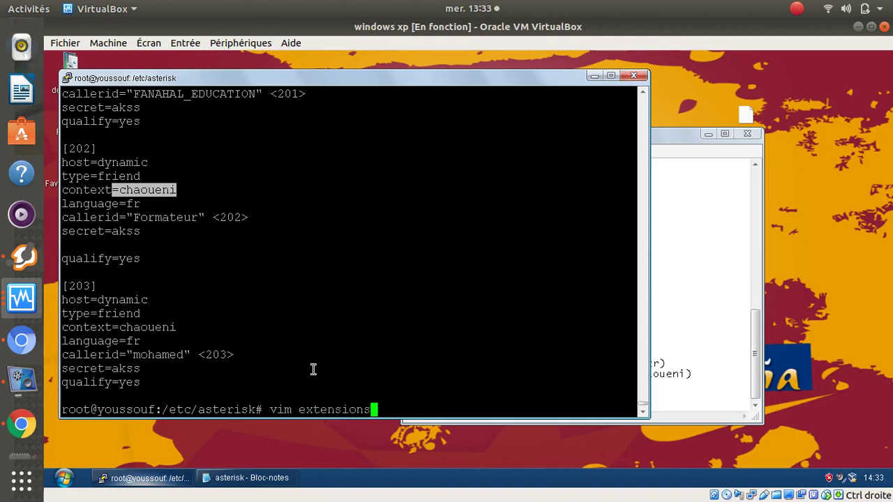
{"action": "type", "text": ".c"}
{"action": "key", "text": "Tab"}
{"action": "key", "text": "Return"}
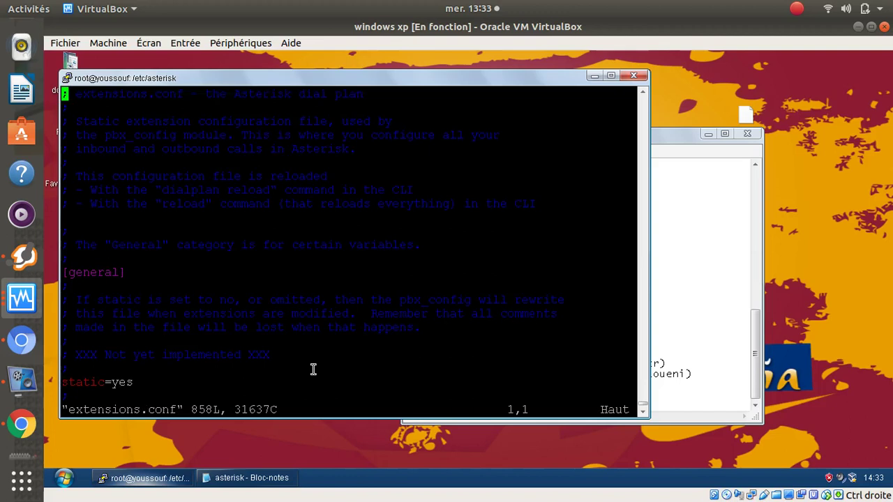
{"action": "key", "text": "shift+g"}
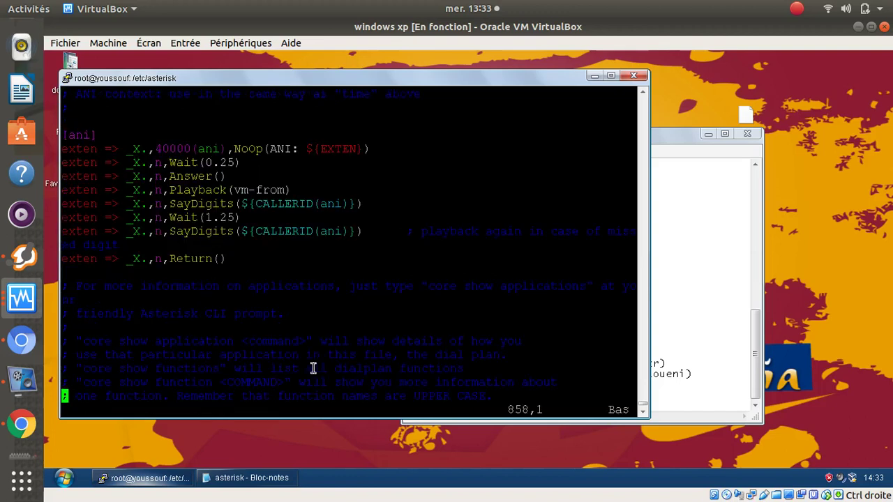
{"action": "key", "text": "w"}
{"action": "key", "text": "w"}
{"action": "key", "text": "w"}
{"action": "key", "text": "w"}
{"action": "key", "text": "w"}
{"action": "key", "text": "w"}
{"action": "key", "text": "w"}
{"action": "key", "text": "i"}
{"action": "key", "text": "Right"}
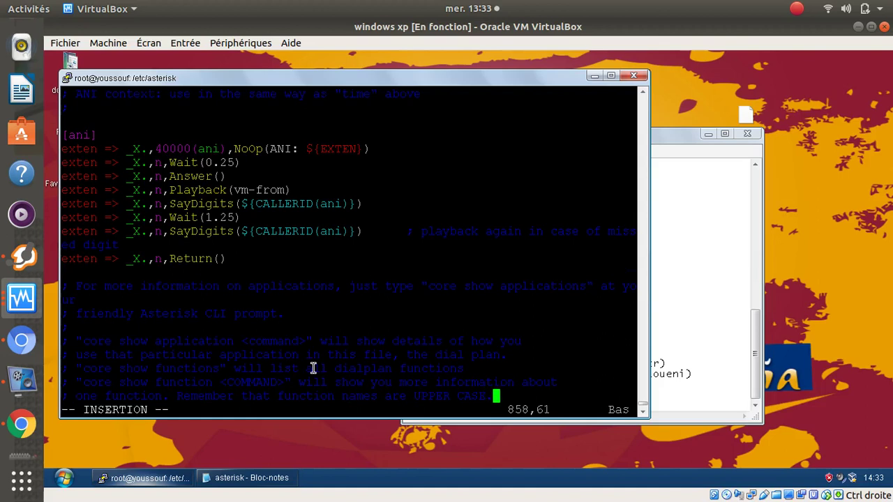
{"action": "key", "text": "Return"}
{"action": "key", "text": "Return"}
{"action": "key", "text": "Return"}
{"action": "key", "text": "Return"}
{"action": "key", "text": "Return"}
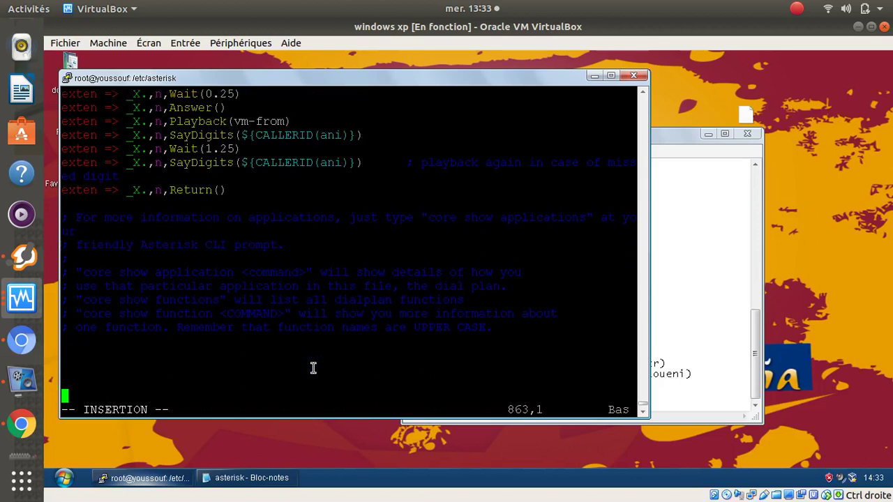
{"action": "key", "text": "Up"}
{"action": "key", "text": "Up"}
{"action": "key", "text": "Up"}
{"action": "key", "text": "Up"}
{"action": "key", "text": "Up"}
{"action": "key", "text": "Up"}
{"action": "key", "text": "Up"}
{"action": "key", "text": "Up"}
{"action": "key", "text": "Up"}
{"action": "key", "text": "Up"}
{"action": "key", "text": "Up"}
{"action": "key", "text": "Up"}
{"action": "key", "text": "Up"}
{"action": "key", "text": "Up"}
{"action": "key", "text": "Up"}
- Comment out the SayDigits, Wait(1.25), Playback(vm-from), Answer() and Wait(0.25) lines with semicolons
{"action": "type", "text": ";"}
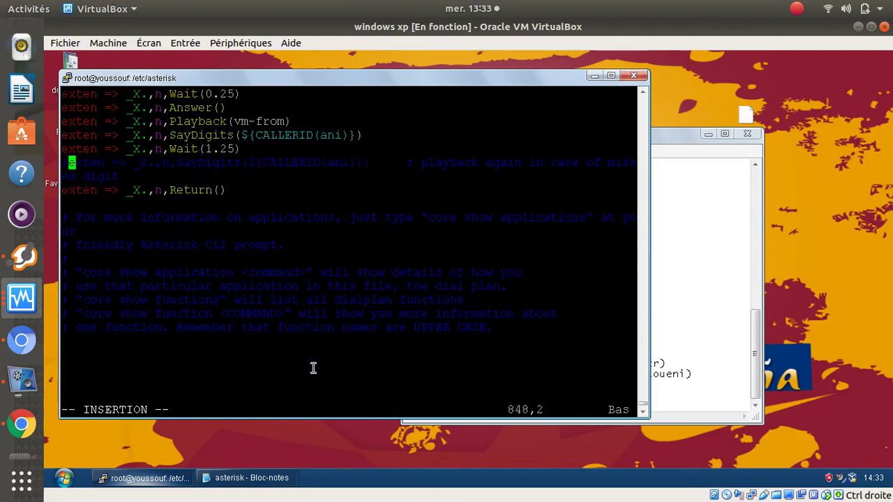
{"action": "key", "text": "Up"}
{"action": "key", "text": "Left"}
{"action": "type", "text": ";"}
{"action": "key", "text": "Up"}
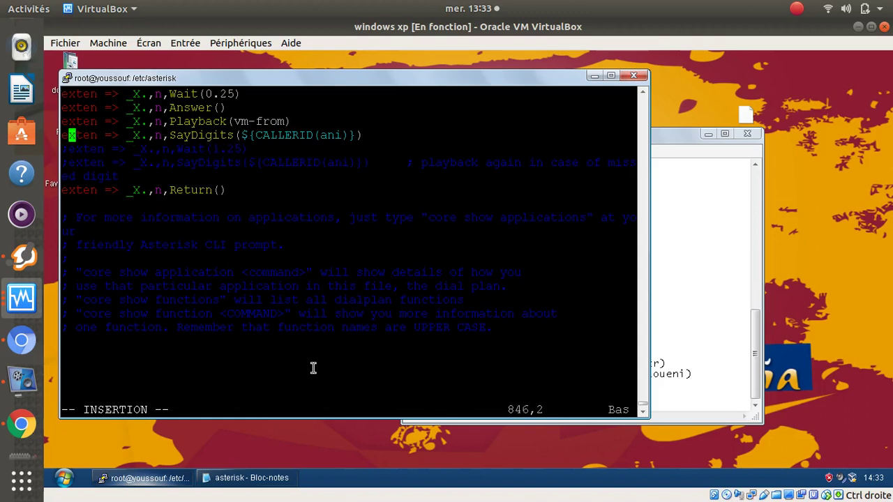
{"action": "key", "text": "Left"}
{"action": "type", "text": ";"}
{"action": "key", "text": "Up"}
{"action": "key", "text": "Left"}
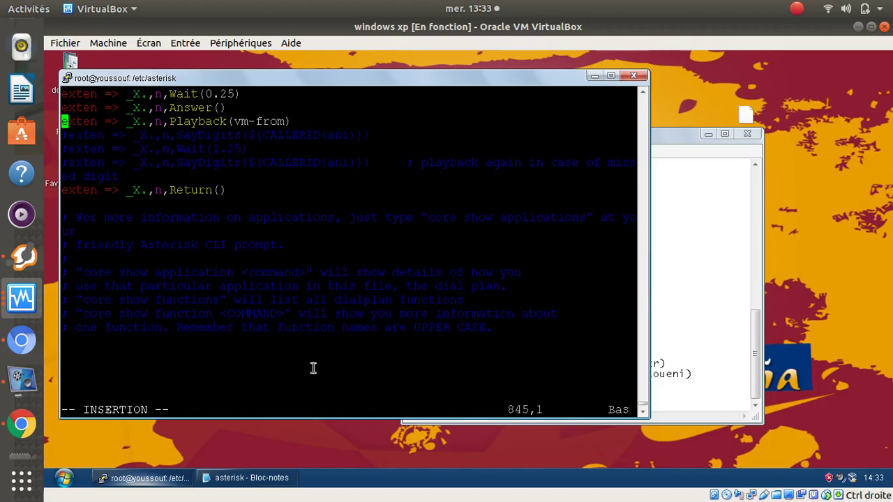
{"action": "type", "text": ";"}
{"action": "key", "text": "Up"}
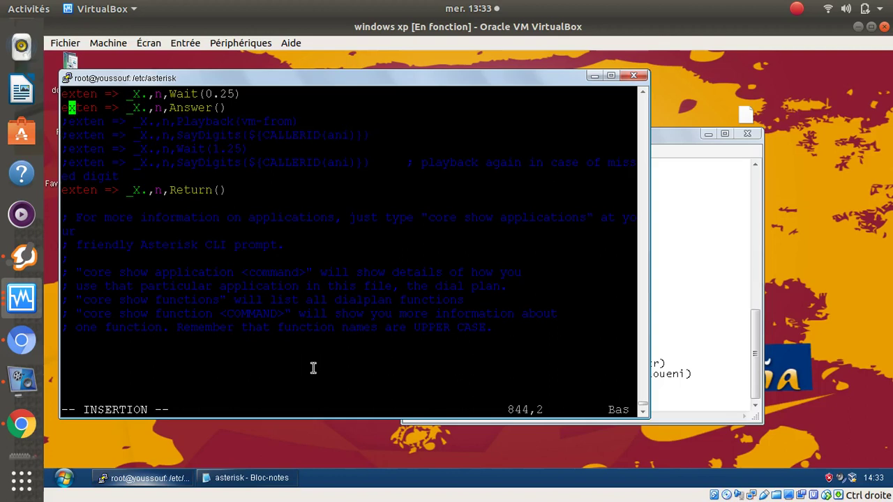
{"action": "key", "text": "Left"}
{"action": "type", "text": ";"}
{"action": "key", "text": "Up"}
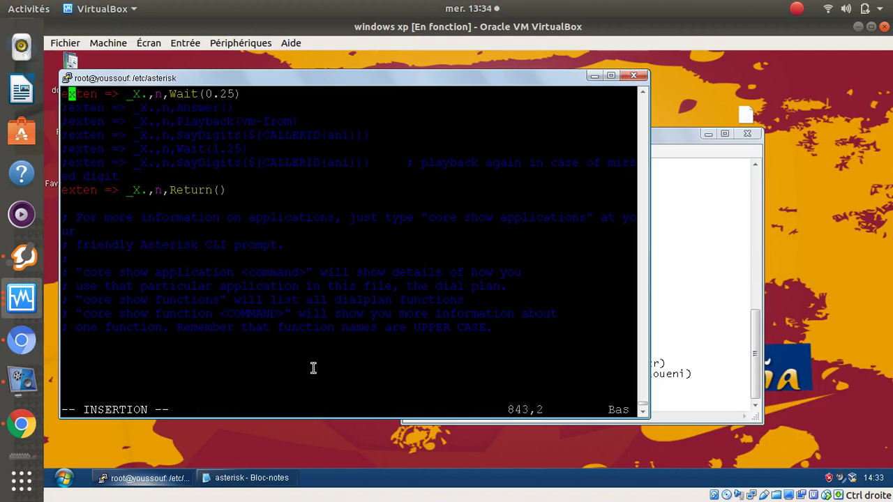
{"action": "key", "text": "Left"}
{"action": "type", "text": ";"}
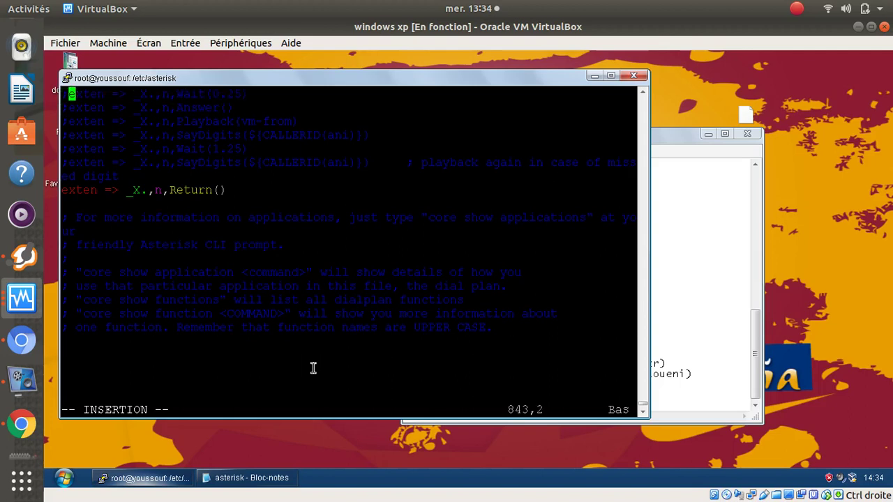
- Comment out the [ani] header, its exten line and its Return() line
{"action": "key", "text": "Up"}
{"action": "key", "text": "Up"}
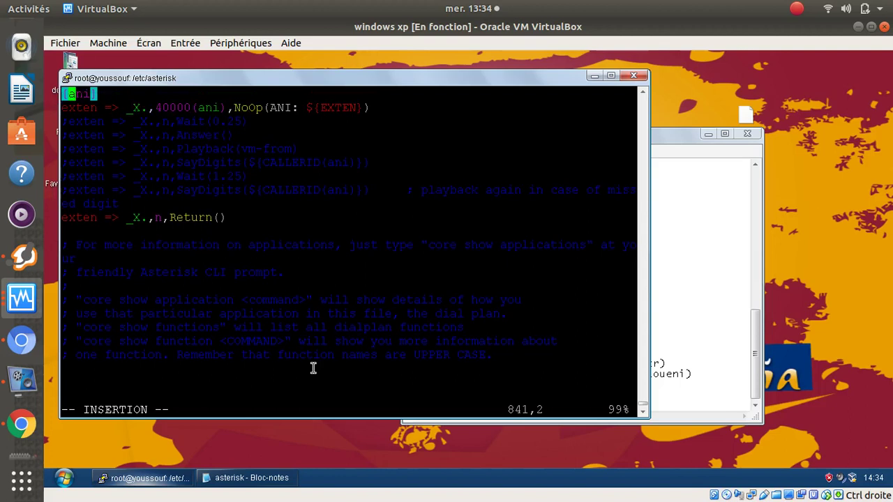
{"action": "key", "text": "Left"}
{"action": "type", "text": ";"}
{"action": "key", "text": "Down"}
{"action": "key", "text": "Left"}
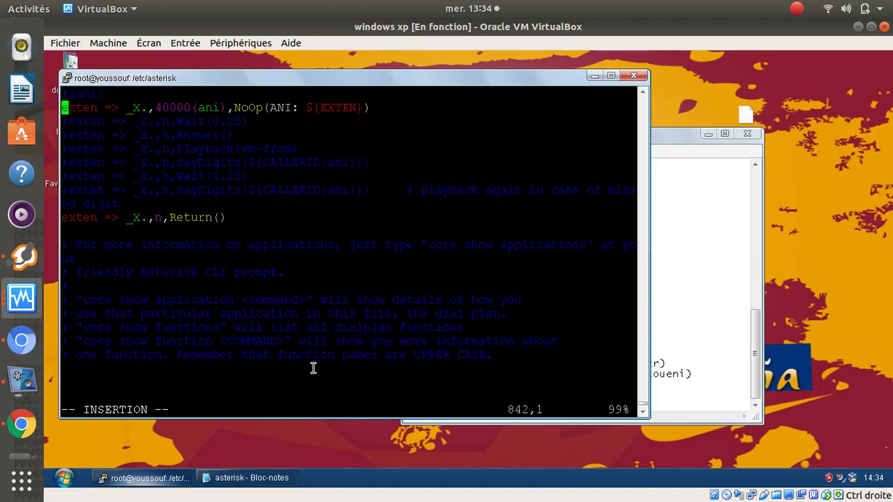
{"action": "type", "text": ";"}
{"action": "key", "text": "Down"}
{"action": "key", "text": "Down"}
{"action": "key", "text": "Down"}
{"action": "key", "text": "Down"}
{"action": "key", "text": "Down"}
{"action": "key", "text": "Down"}
{"action": "key", "text": "Down"}
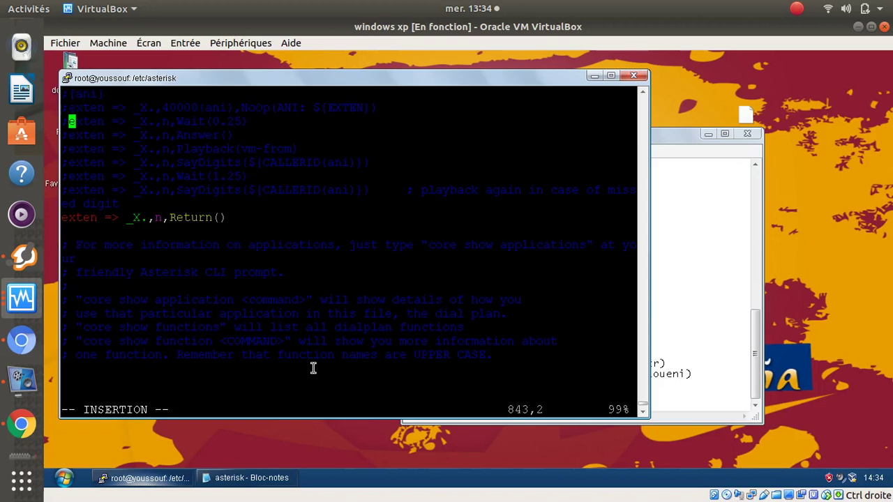
{"action": "key", "text": "Left"}
{"action": "type", "text": ";"}
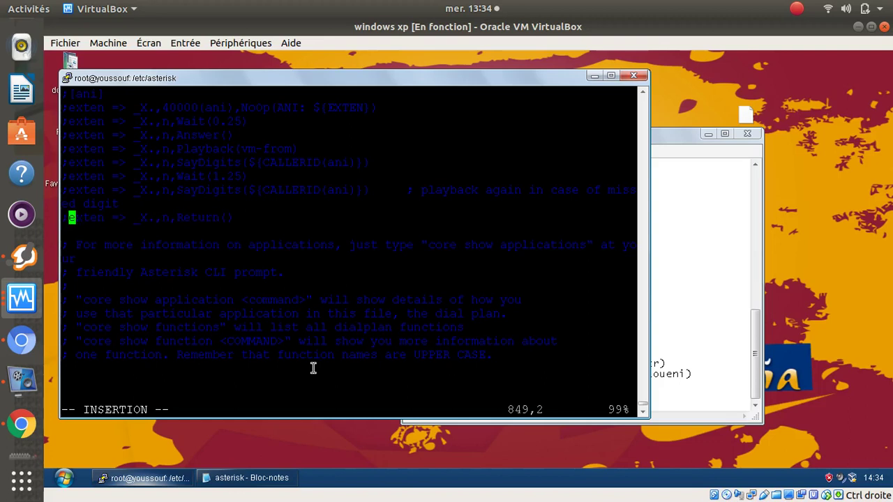
- Comment out the SayUnixTime, Playback(spy-local), WaitUntil, Playback(beep), Return() and SayPhonetic lines
{"action": "key", "text": "Up"}
{"action": "key", "text": "Up"}
{"action": "key", "text": "Up"}
{"action": "key", "text": "Up"}
{"action": "key", "text": "Up"}
{"action": "key", "text": "Up"}
{"action": "key", "text": "Up"}
{"action": "key", "text": "Up"}
{"action": "key", "text": "Up"}
{"action": "key", "text": "Up"}
{"action": "key", "text": "Up"}
{"action": "key", "text": "Up"}
{"action": "key", "text": "Up"}
{"action": "key", "text": "Up"}
{"action": "key", "text": "Up"}
{"action": "key", "text": "Up"}
{"action": "key", "text": "Up"}
{"action": "key", "text": "Up"}
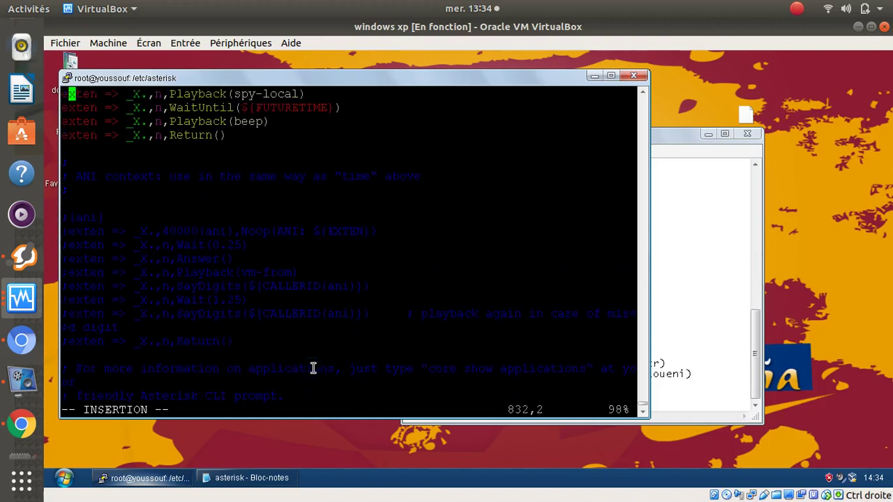
{"action": "key", "text": "Up"}
{"action": "key", "text": "Up"}
{"action": "key", "text": "Up"}
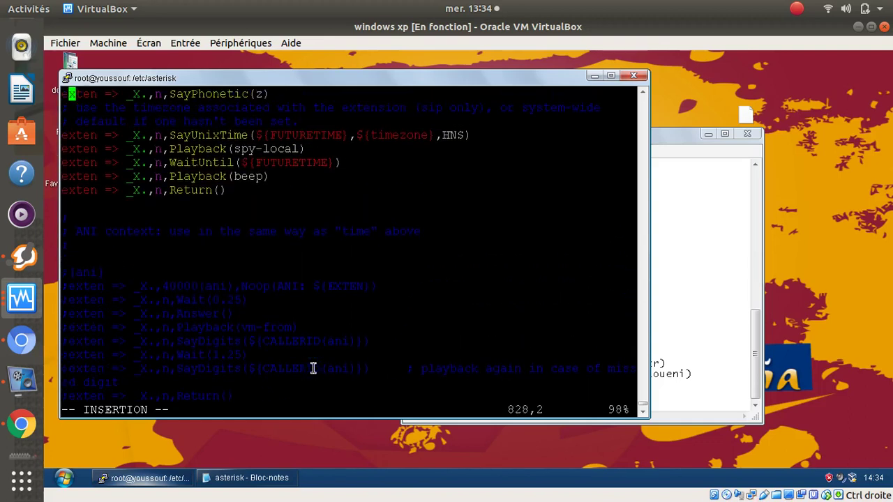
{"action": "key", "text": "Down"}
{"action": "key", "text": "Down"}
{"action": "key", "text": "Down"}
{"action": "key", "text": "Left"}
{"action": "type", "text": ";"}
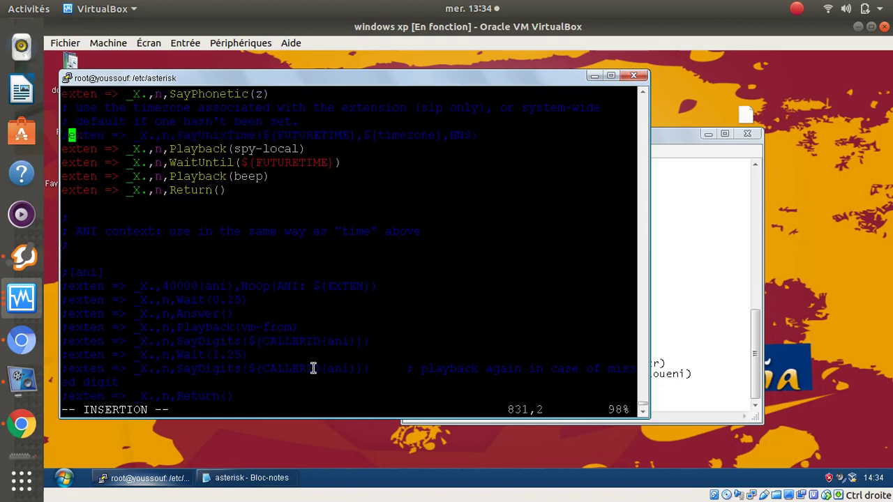
{"action": "key", "text": "Down"}
{"action": "type", "text": ";"}
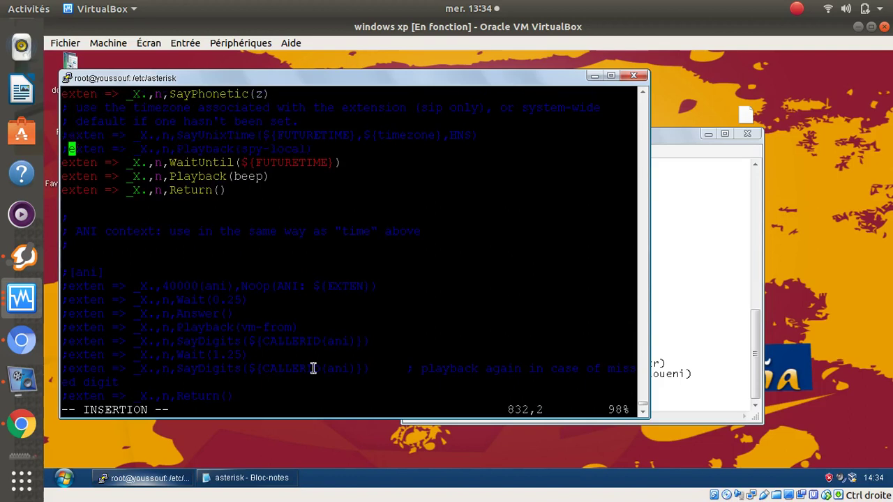
{"action": "key", "text": "Down"}
{"action": "key", "text": "Left"}
{"action": "type", "text": ";"}
{"action": "key", "text": "Down"}
{"action": "key", "text": "Left"}
{"action": "type", "text": ";"}
{"action": "key", "text": "Down"}
{"action": "key", "text": "Left"}
{"action": "type", "text": ";"}
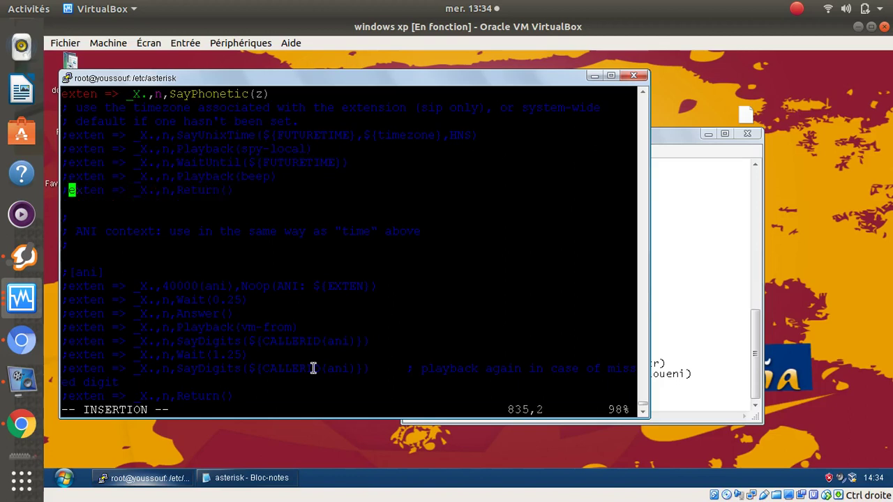
{"action": "key", "text": "Up"}
{"action": "key", "text": "Up"}
{"action": "key", "text": "Up"}
{"action": "key", "text": "Up"}
{"action": "key", "text": "Up"}
{"action": "key", "text": "Up"}
{"action": "key", "text": "Up"}
{"action": "key", "text": "Left"}
{"action": "type", "text": ";"}
{"action": "key", "text": "Up"}
{"action": "key", "text": "Up"}
{"action": "key", "text": "Up"}
{"action": "key", "text": "Up"}
{"action": "key", "text": "Up"}
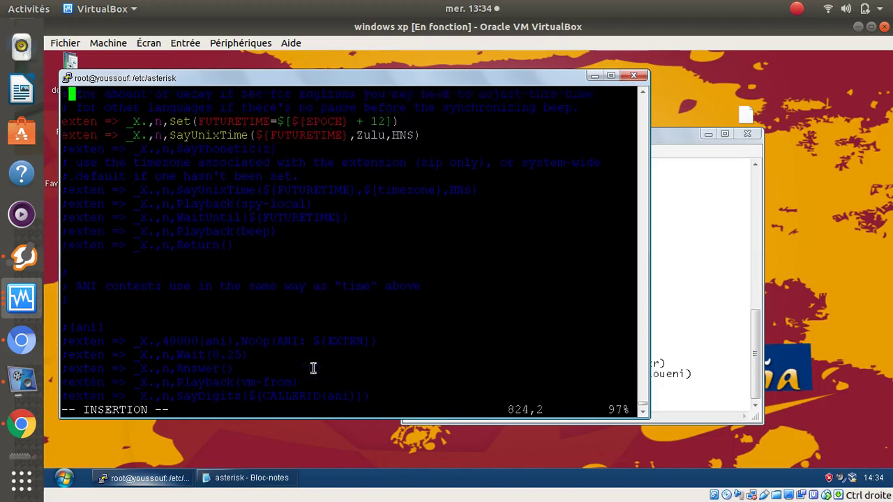
- Comment out the Set(FUTURETIME) and SayUnixTime Zulu lines with ';'
{"action": "key", "text": "Down"}
{"action": "key", "text": "Down"}
{"action": "key", "text": "Down"}
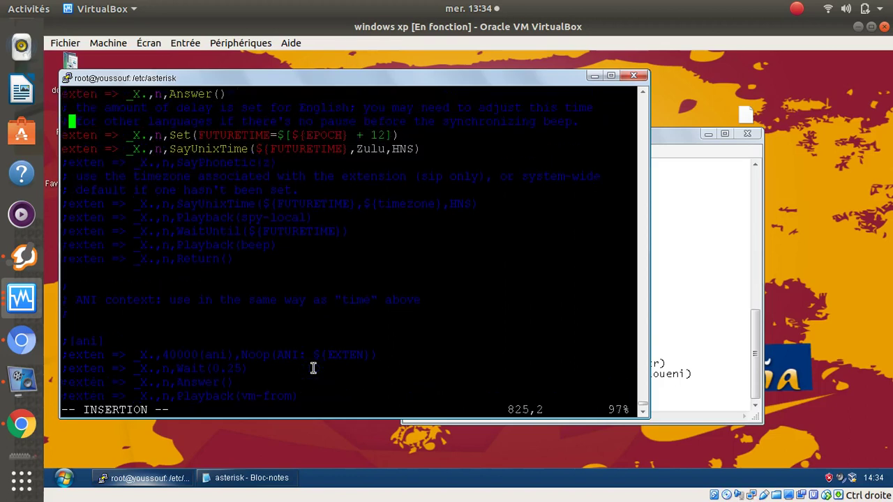
{"action": "key", "text": "Left"}
{"action": "type", "text": ";"}
{"action": "key", "text": "Down"}
{"action": "key", "text": "Left"}
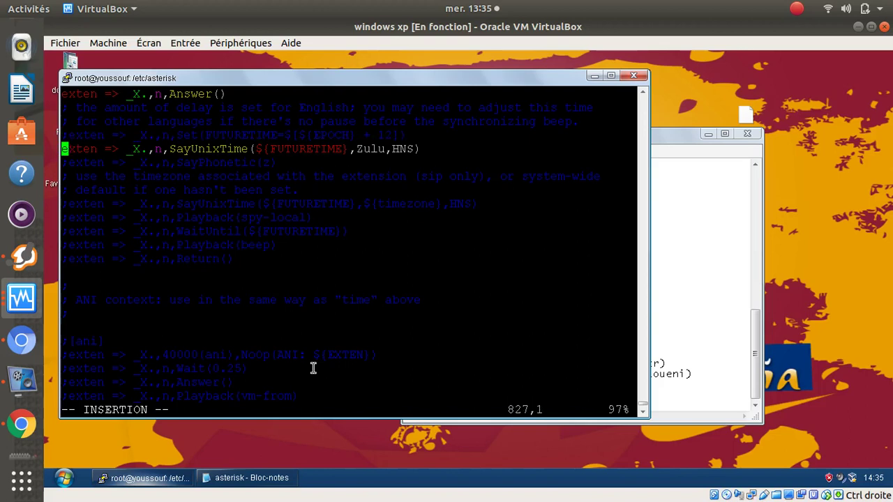
{"action": "type", "text": ";"}
- Comment out the [time] context header and its first exten line with ';'
{"action": "key", "text": "Up"}
{"action": "key", "text": "Up"}
{"action": "key", "text": "Up"}
{"action": "key", "text": "Up"}
{"action": "key", "text": "Up"}
{"action": "key", "text": "Up"}
{"action": "key", "text": "Up"}
{"action": "key", "text": "Up"}
{"action": "key", "text": "Up"}
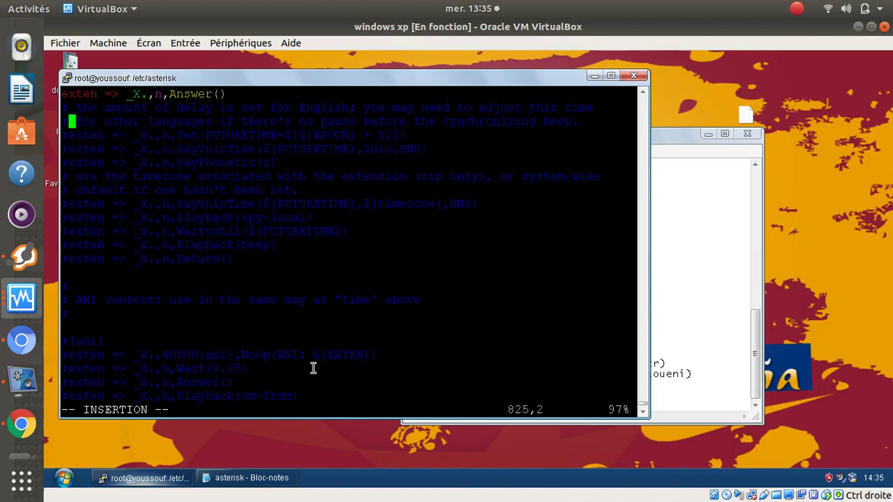
{"action": "key", "text": "Up"}
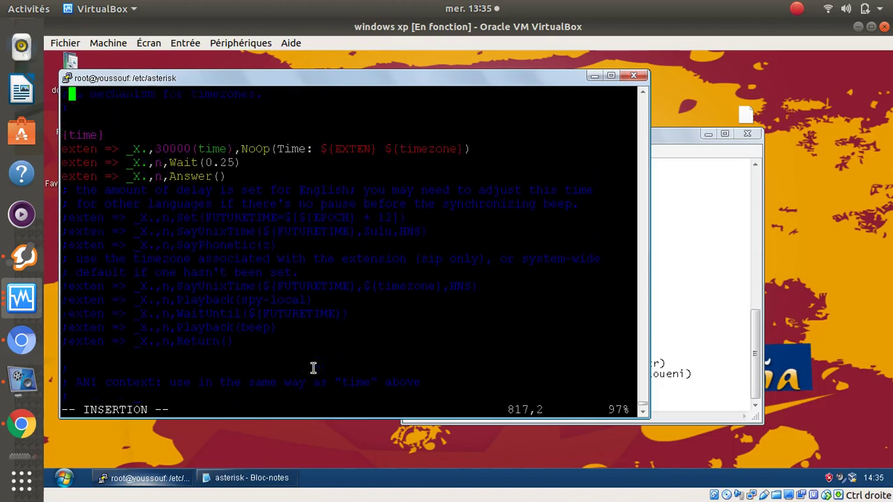
{"action": "key", "text": "Down"}
{"action": "key", "text": "Down"}
{"action": "key", "text": "Down"}
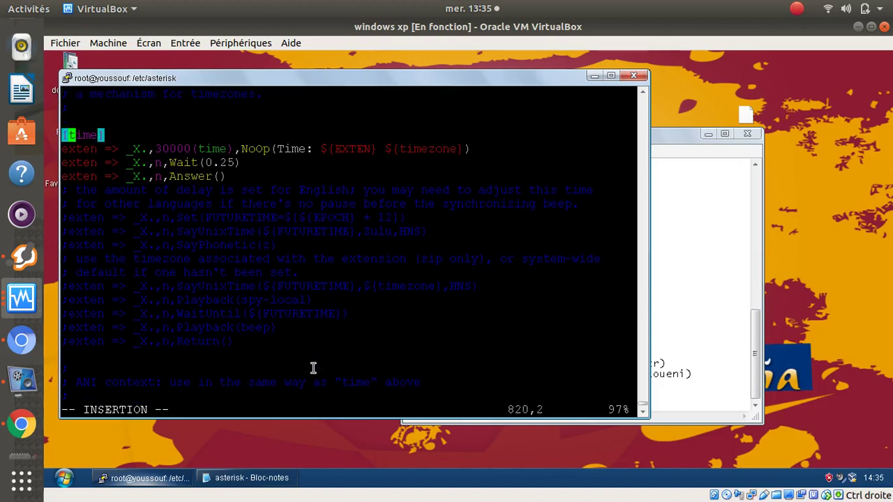
{"action": "key", "text": "Left"}
{"action": "type", "text": ";"}
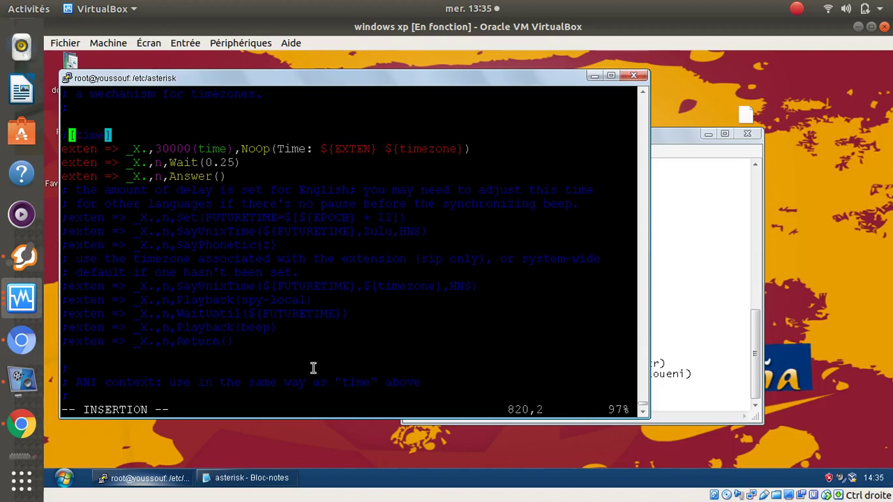
{"action": "key", "text": "Down"}
{"action": "key", "text": "Left"}
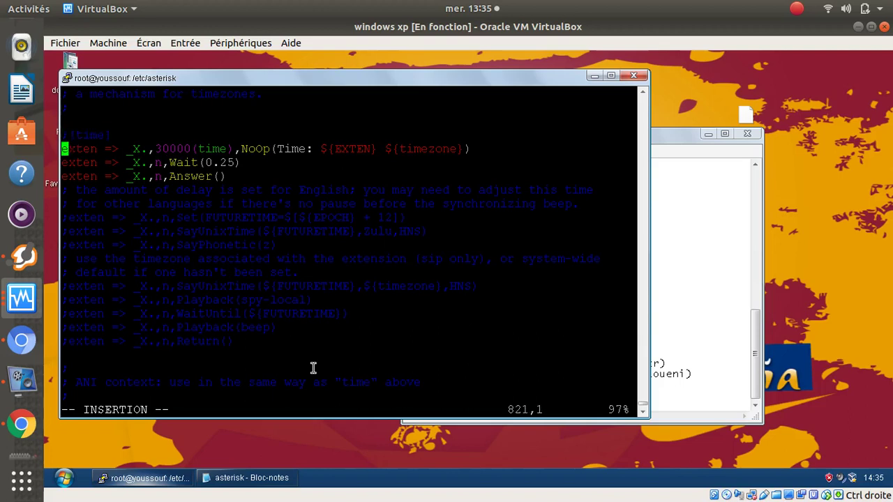
{"action": "type", "text": ";"}
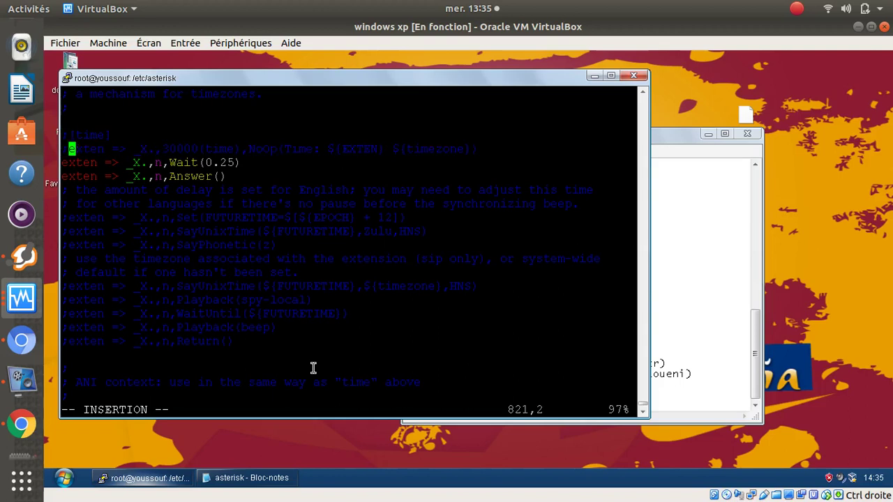
- Comment out the Wait and Answer lines, then move toward the end of the file
{"action": "key", "text": "Down"}
{"action": "key", "text": "Left"}
{"action": "type", "text": ";"}
{"action": "key", "text": "Down"}
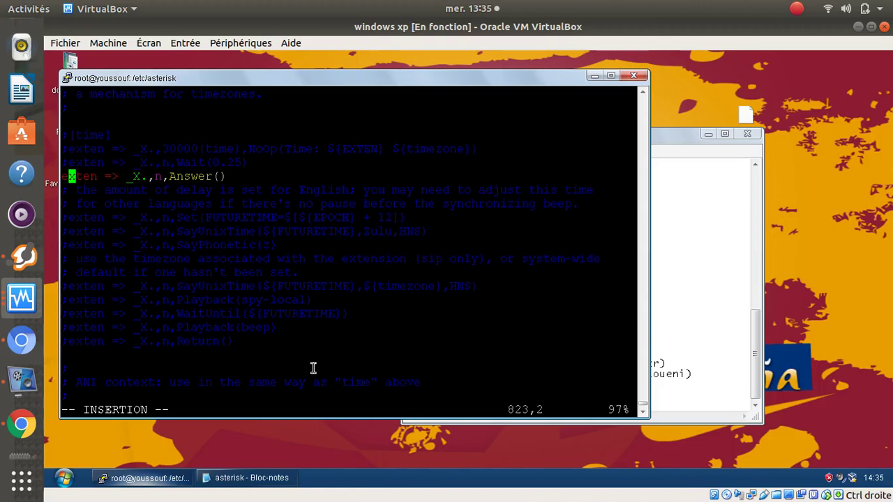
{"action": "key", "text": "Left"}
{"action": "type", "text": ";"}
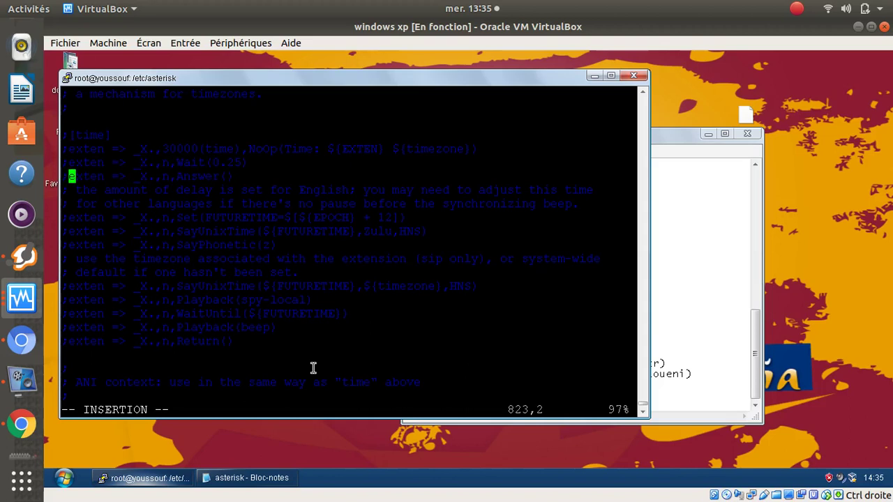
{"action": "key", "text": "Up"}
{"action": "key", "text": "Up"}
{"action": "key", "text": "Up"}
{"action": "key", "text": "Up"}
{"action": "key", "text": "Up"}
{"action": "key", "text": "Up"}
{"action": "key", "text": "Up"}
{"action": "key", "text": "Up"}
{"action": "key", "text": "Up"}
{"action": "key", "text": "Up"}
{"action": "key", "text": "Up"}
{"action": "key", "text": "Up"}
{"action": "key", "text": "Up"}
{"action": "key", "text": "Up"}
{"action": "key", "text": "Up"}
{"action": "key", "text": "Up"}
{"action": "key", "text": "Up"}
{"action": "key", "text": "Up"}
{"action": "key", "text": "Up"}
{"action": "key", "text": "Up"}
{"action": "key", "text": "Up"}
{"action": "key", "text": "Up"}
{"action": "key", "text": "Up"}
{"action": "key", "text": "Up"}
{"action": "key", "text": "Up"}
{"action": "key", "text": "Up"}
{"action": "key", "text": "Up"}
{"action": "key", "text": "Up"}
{"action": "key", "text": "Up"}
{"action": "key", "text": "Up"}
{"action": "key", "text": "Up"}
{"action": "key", "text": "Up"}
{"action": "key", "text": "Up"}
{"action": "key", "text": "Up"}
{"action": "key", "text": "Up"}
{"action": "key", "text": "Up"}
{"action": "key", "text": "Down"}
{"action": "key", "text": "Down"}
{"action": "key", "text": "Down"}
{"action": "key", "text": "Down"}
{"action": "key", "text": "Down"}
{"action": "key", "text": "Down"}
{"action": "key", "text": "Down"}
{"action": "key", "text": "Down"}
{"action": "key", "text": "Down"}
{"action": "key", "text": "Down"}
{"action": "key", "text": "Down"}
{"action": "key", "text": "Down"}
{"action": "key", "text": "Down"}
{"action": "key", "text": "Down"}
{"action": "key", "text": "Down"}
{"action": "key", "text": "Down"}
{"action": "key", "text": "Down"}
{"action": "key", "text": "Down"}
{"action": "key", "text": "Down"}
{"action": "key", "text": "Down"}
{"action": "key", "text": "Down"}
{"action": "key", "text": "Down"}
{"action": "key", "text": "Down"}
{"action": "key", "text": "Down"}
{"action": "key", "text": "Down"}
{"action": "key", "text": "Down"}
{"action": "key", "text": "Down"}
{"action": "key", "text": "Down"}
{"action": "key", "text": "Down"}
{"action": "key", "text": "Down"}
{"action": "key", "text": "Down"}
{"action": "key", "text": "Down"}
{"action": "key", "text": "Down"}
{"action": "key", "text": "Down"}
{"action": "key", "text": "Down"}
{"action": "key", "text": "Down"}
{"action": "key", "text": "Down"}
{"action": "key", "text": "Down"}
{"action": "key", "text": "Down"}
{"action": "key", "text": "Down"}
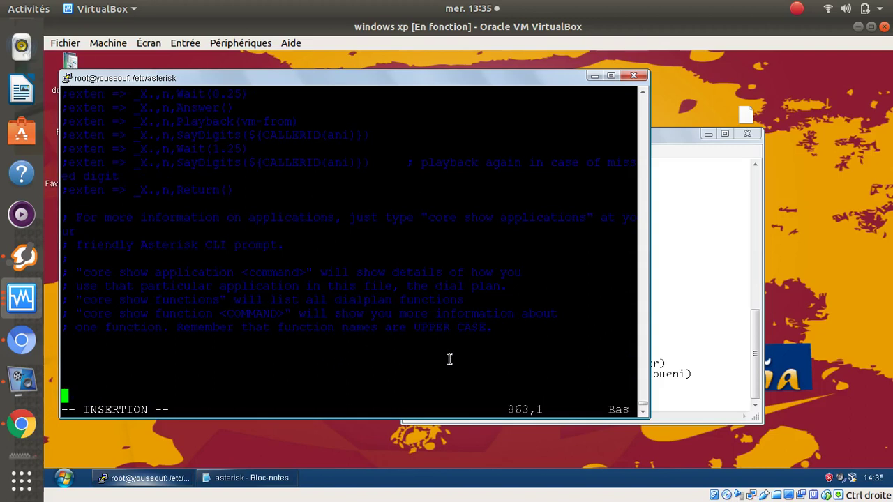
- Copy the notes' [general] through Hangup() dialplan block and paste it at the end of extensions.conf
{"action": "left_click", "coordinate": [720, 341]}
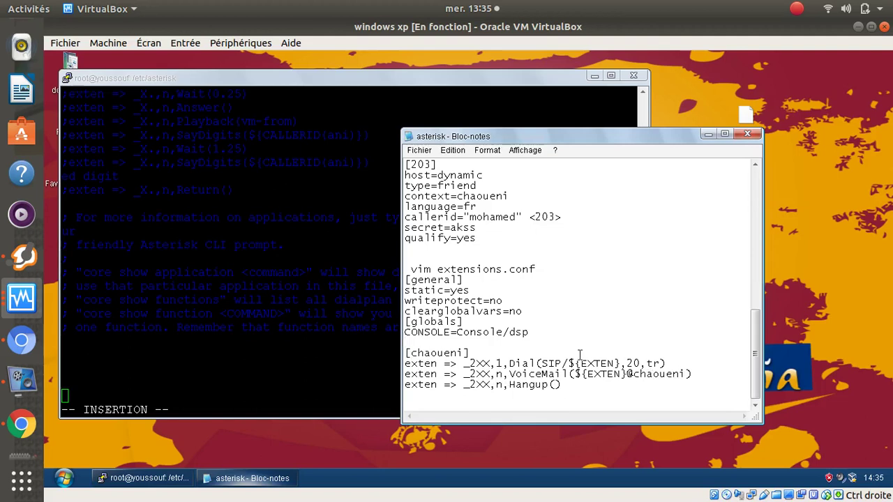
{"action": "left_click", "coordinate": [404, 343]}
{"action": "left_click_drag", "start_coordinate": [404, 280], "coordinate": [581, 394]}
{"action": "key", "text": "ctrl+c"}
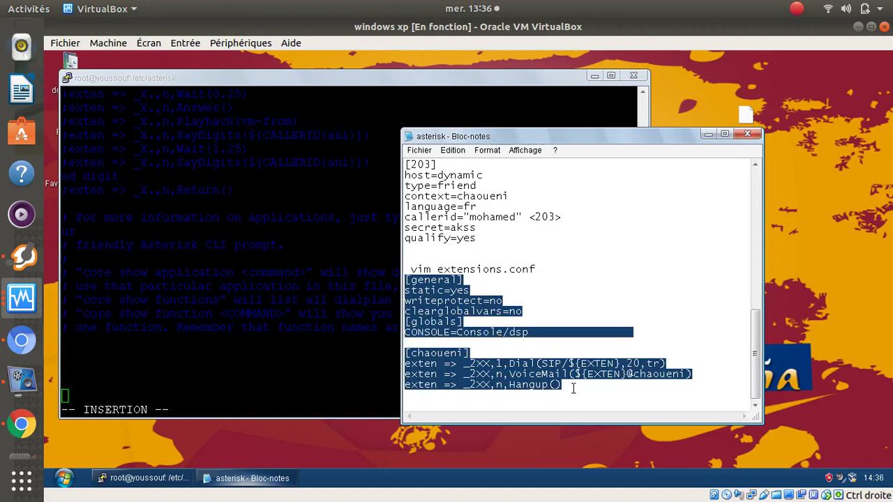
{"action": "left_click", "coordinate": [193, 372]}
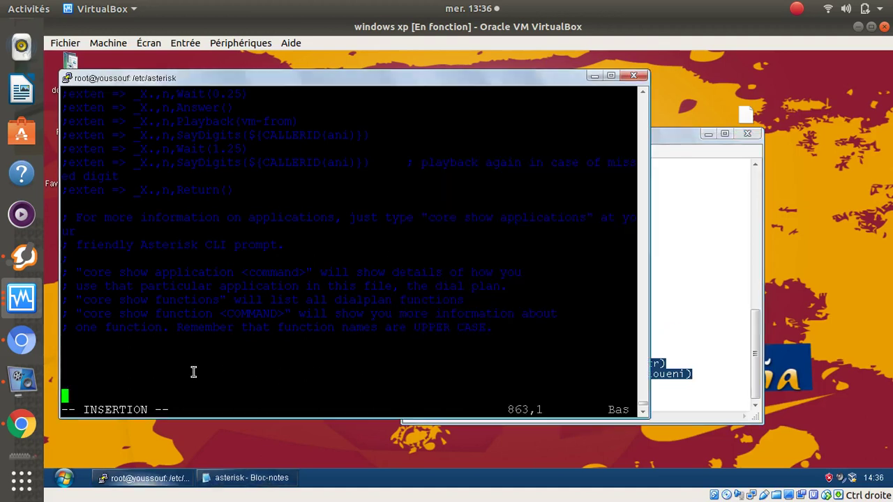
{"action": "right_click", "coordinate": [193, 372]}
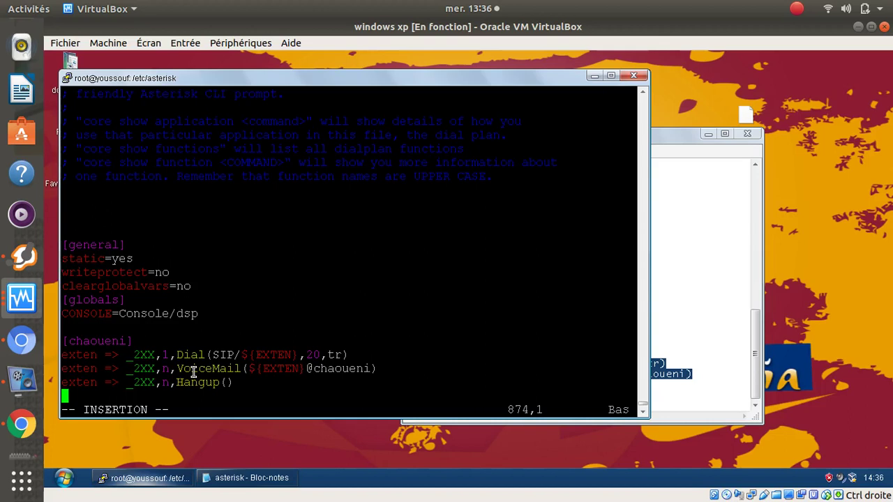
- Save extensions.conf and quit vim with :x!
{"action": "key", "text": "Escape"}
{"action": "type", "text": ":"}
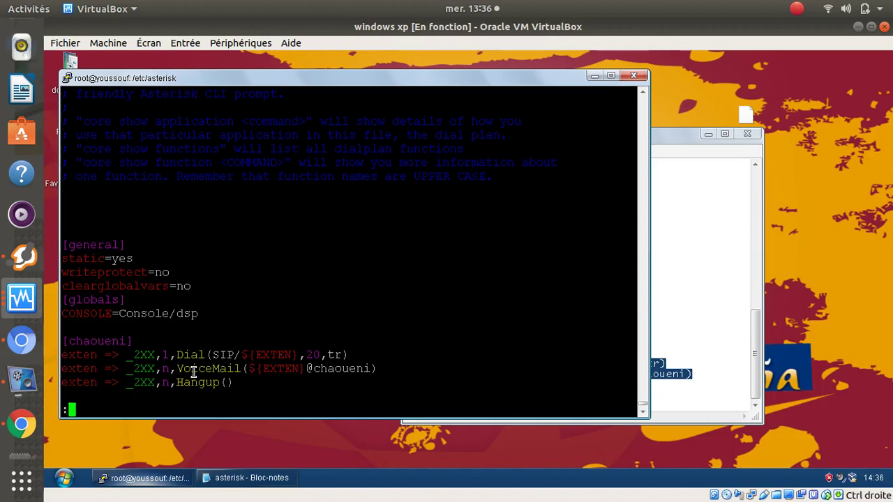
{"action": "type", "text": "x!"}
{"action": "key", "text": "Return"}
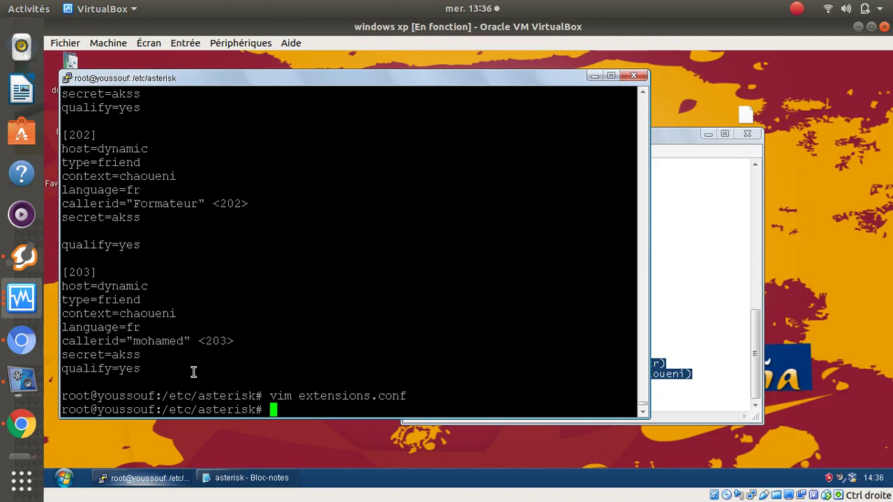
- Stop Asterisk with /etc/init.d/asterisk stop
{"action": "type", "text": "/etc/init.d/"}
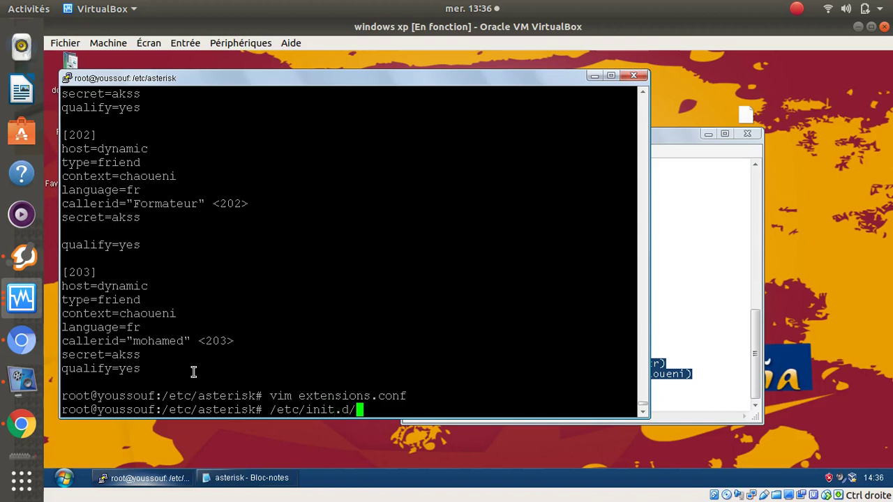
{"action": "type", "text": "qs"}
{"action": "key", "text": "BackSpace"}
{"action": "key", "text": "BackSpace"}
{"action": "type", "text": "as"}
{"action": "key", "text": "Tab"}
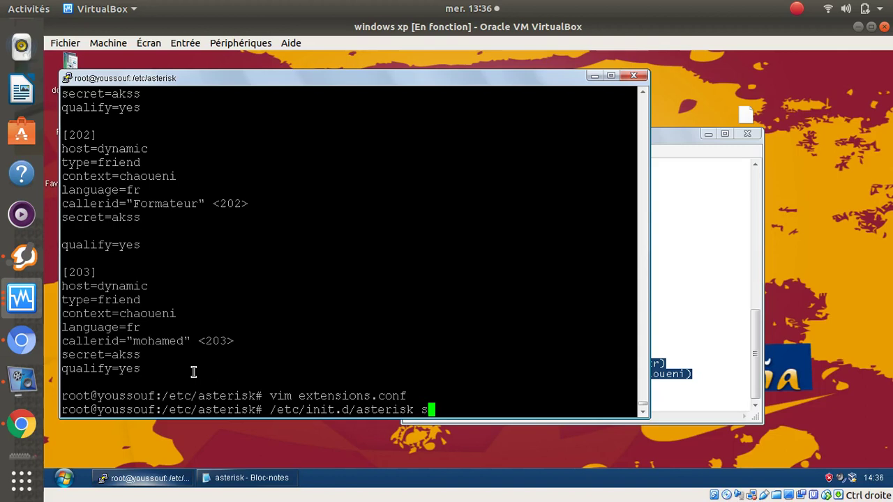
{"action": "type", "text": "stop"}
{"action": "key", "text": "Return"}
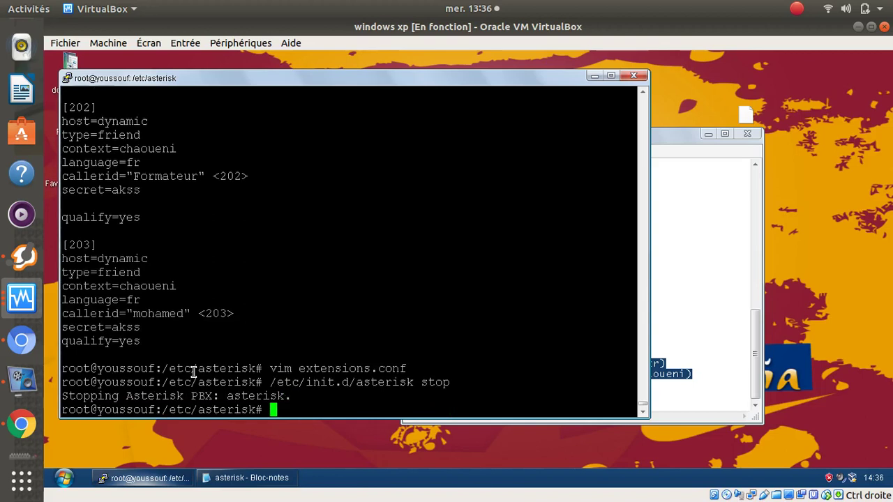
- Start Asterisk again with /etc/init.d/asterisk start
{"action": "key", "text": "Up"}
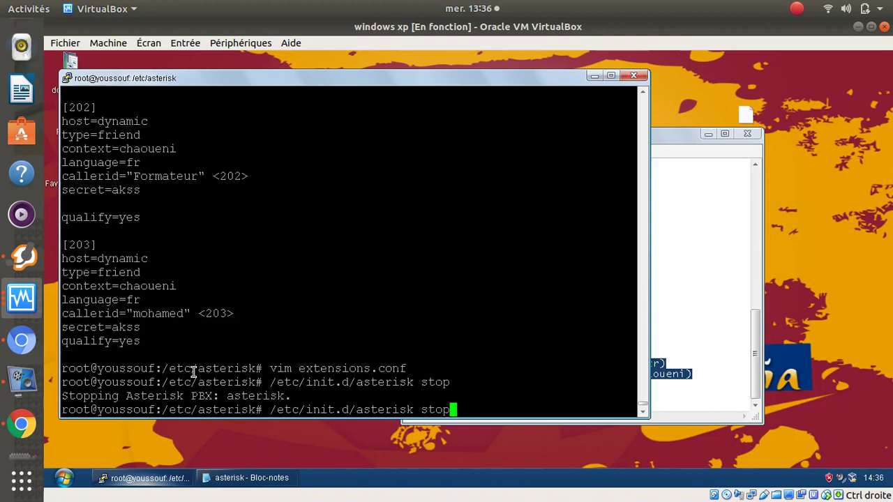
{"action": "key", "text": "BackSpace"}
{"action": "key", "text": "BackSpace"}
{"action": "key", "text": "BackSpace"}
{"action": "key", "text": "BackSpace"}
{"action": "type", "text": "start"}
{"action": "key", "text": "Return"}
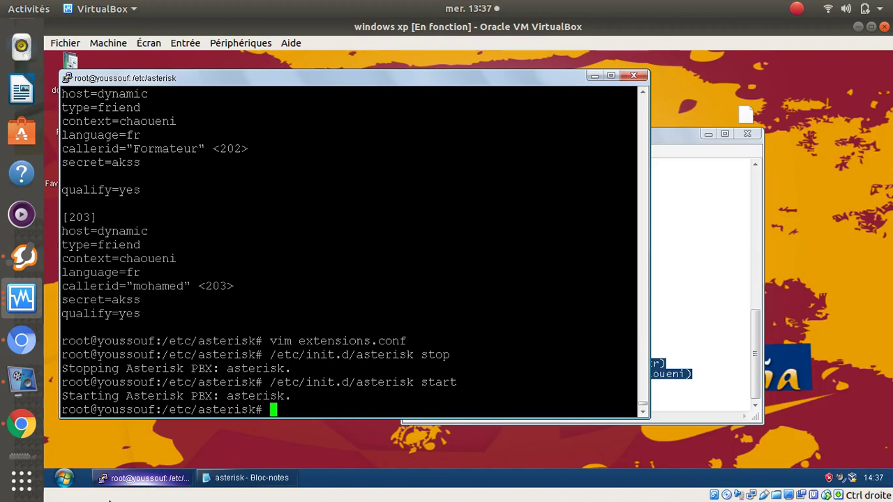
- Launch Zoiper, go to the PRO licence activation page and fill in the licence username
{"action": "left_click", "coordinate": [19, 259]}
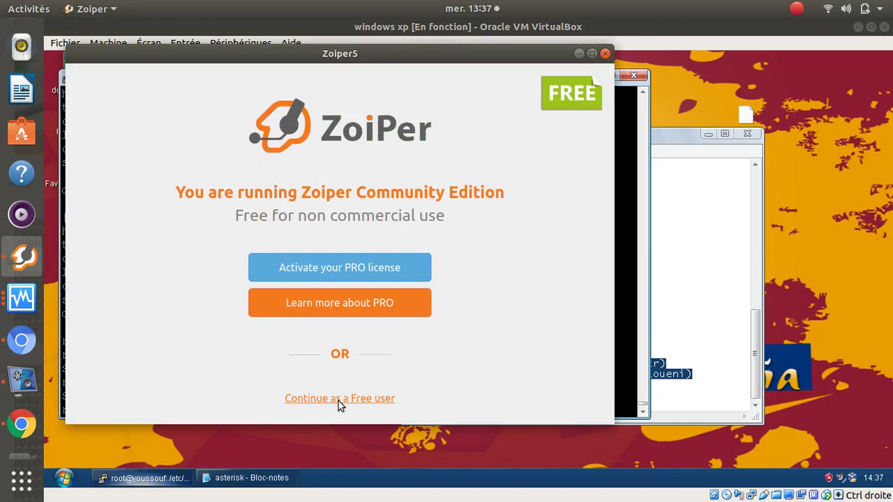
{"action": "left_click", "coordinate": [328, 276]}
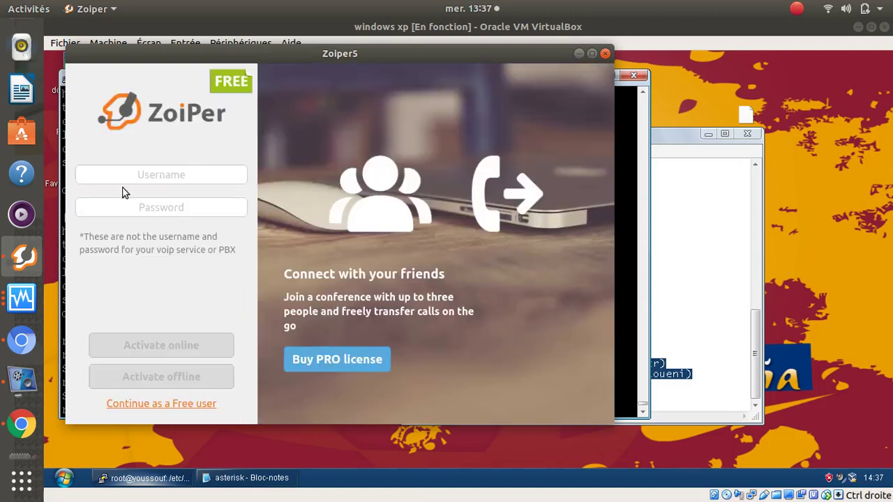
{"action": "left_click", "coordinate": [118, 178]}
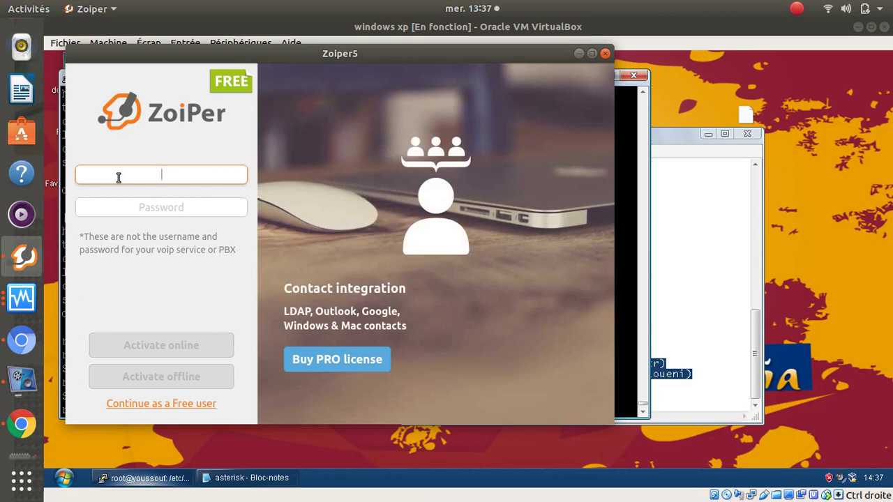
{"action": "left_click", "coordinate": [134, 207]}
{"action": "left_click", "coordinate": [135, 176]}
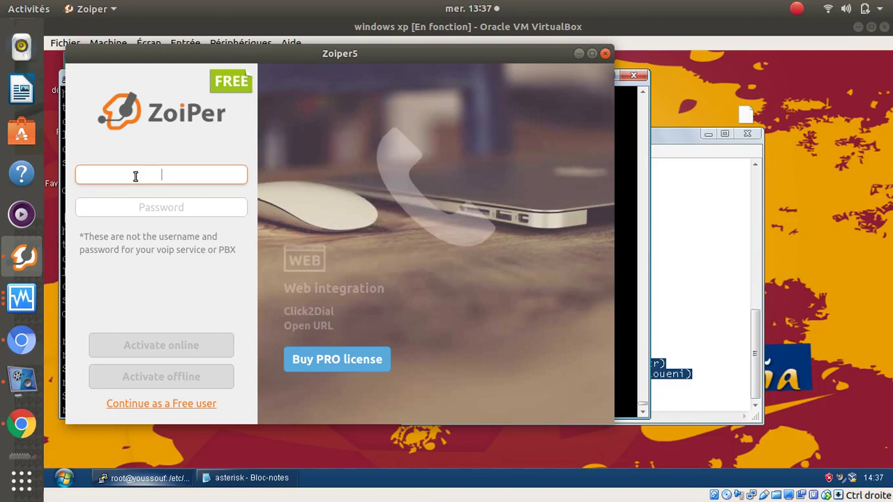
{"action": "type", "text": "200"}
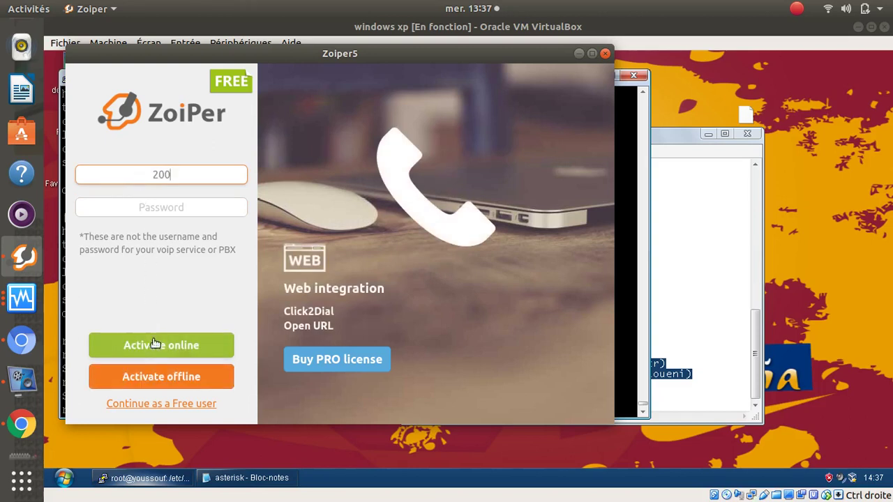
- Enter the licence password, attempt online activation, then activate offline instead
{"action": "left_click", "coordinate": [159, 212]}
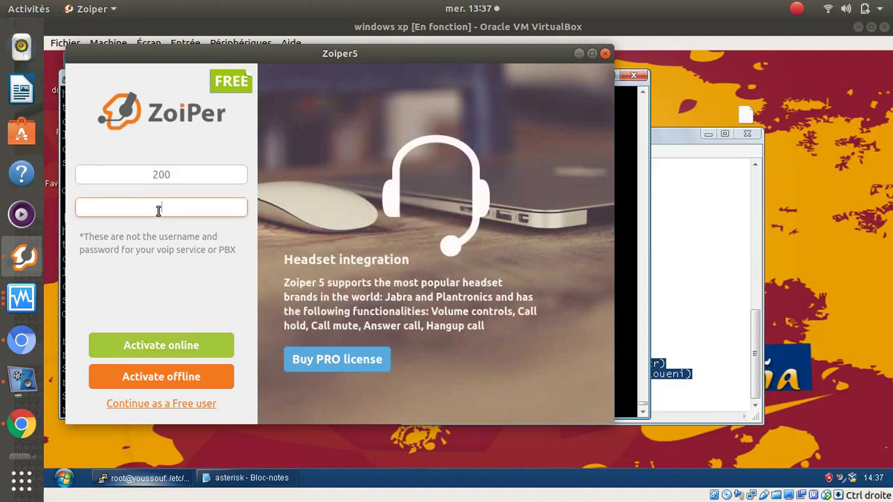
{"action": "type", "text": "2000"}
{"action": "left_click", "coordinate": [177, 347]}
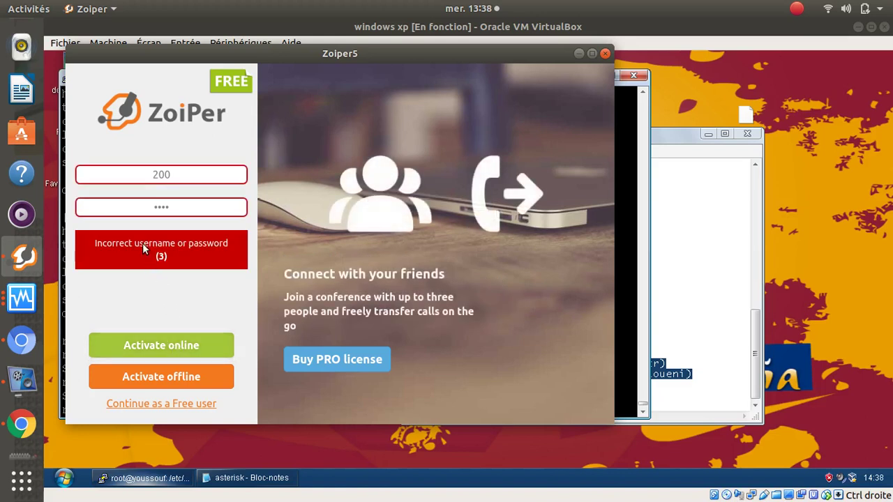
{"action": "left_click", "coordinate": [148, 378]}
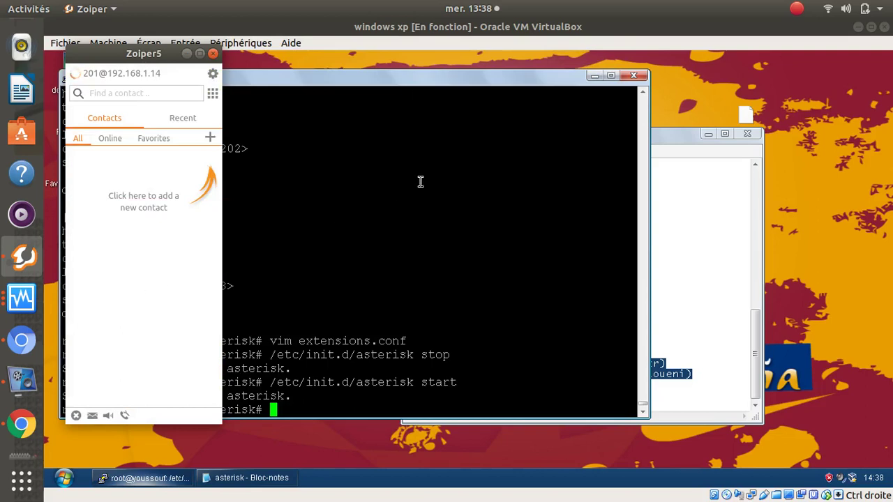
{"action": "left_click", "coordinate": [592, 77]}
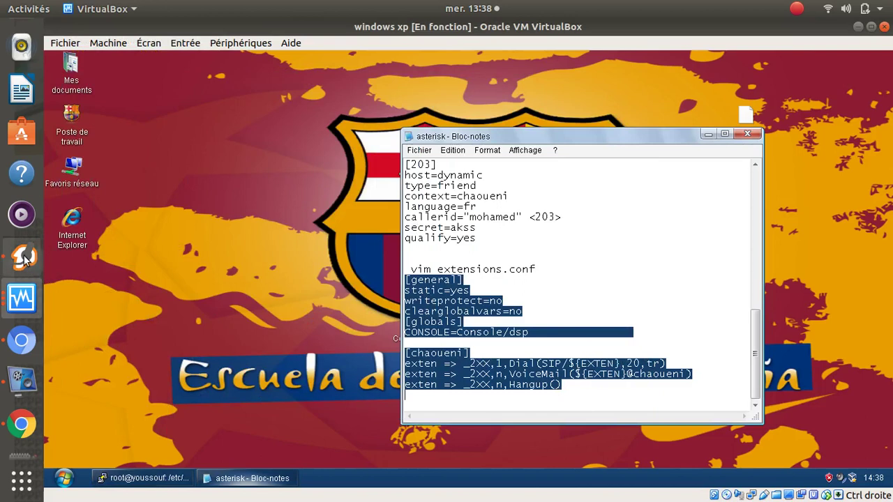
{"action": "left_click", "coordinate": [23, 258]}
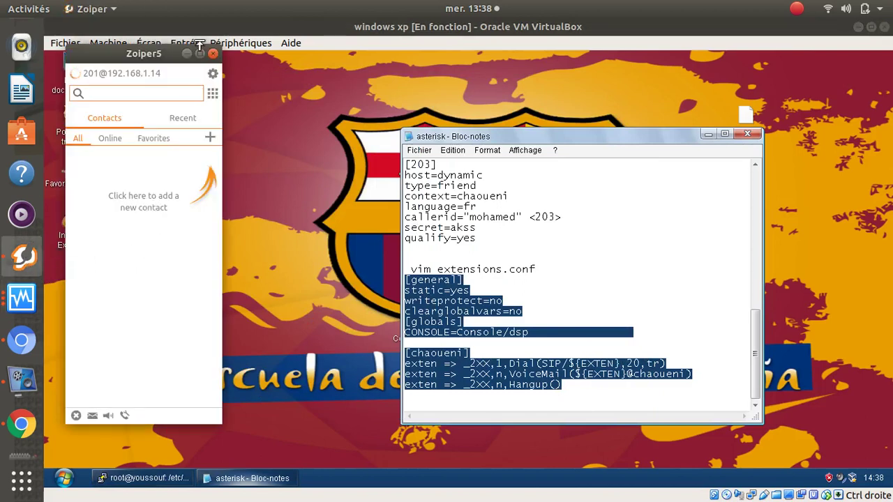
{"action": "left_click", "coordinate": [200, 53]}
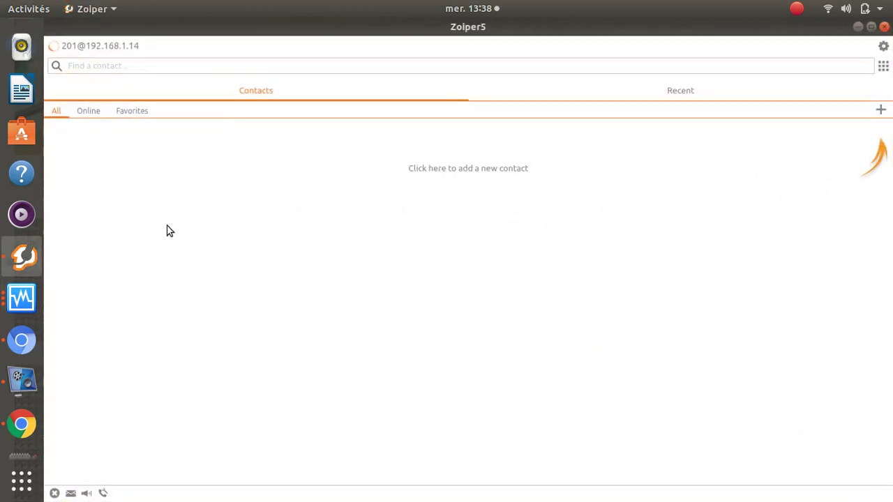
{"action": "left_click", "coordinate": [88, 48]}
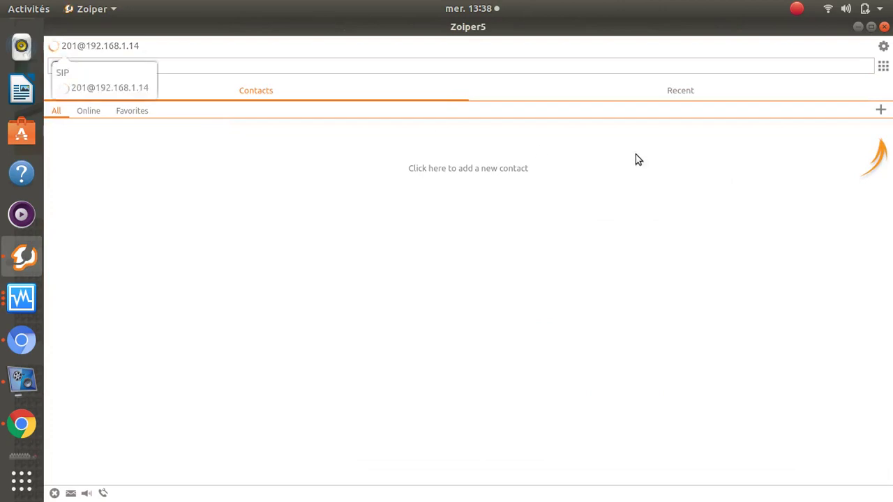